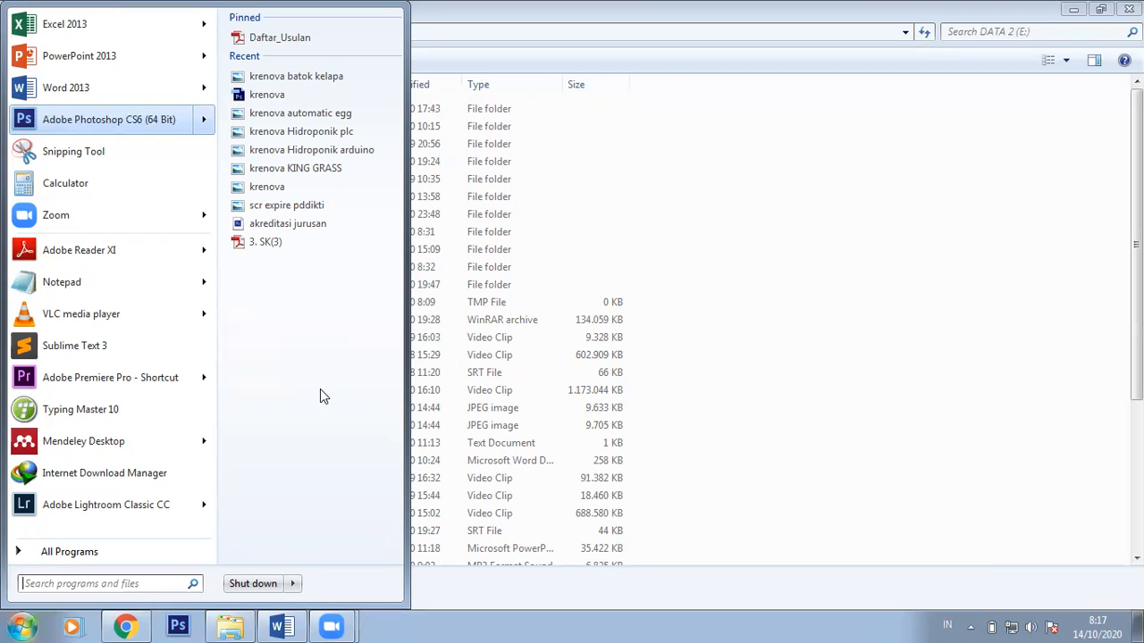
Step: Check the system summary in dxdiag (Windows 7 Ultimate 64-bit, 8192MB RAM), then close it
key(super+r)
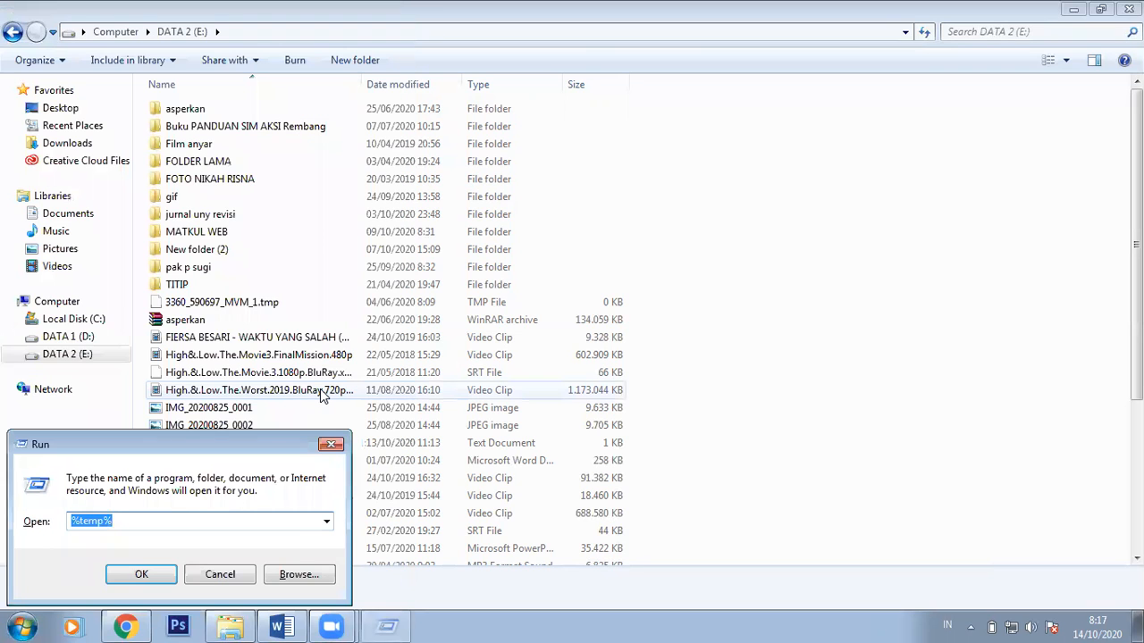
text(dxdiag)
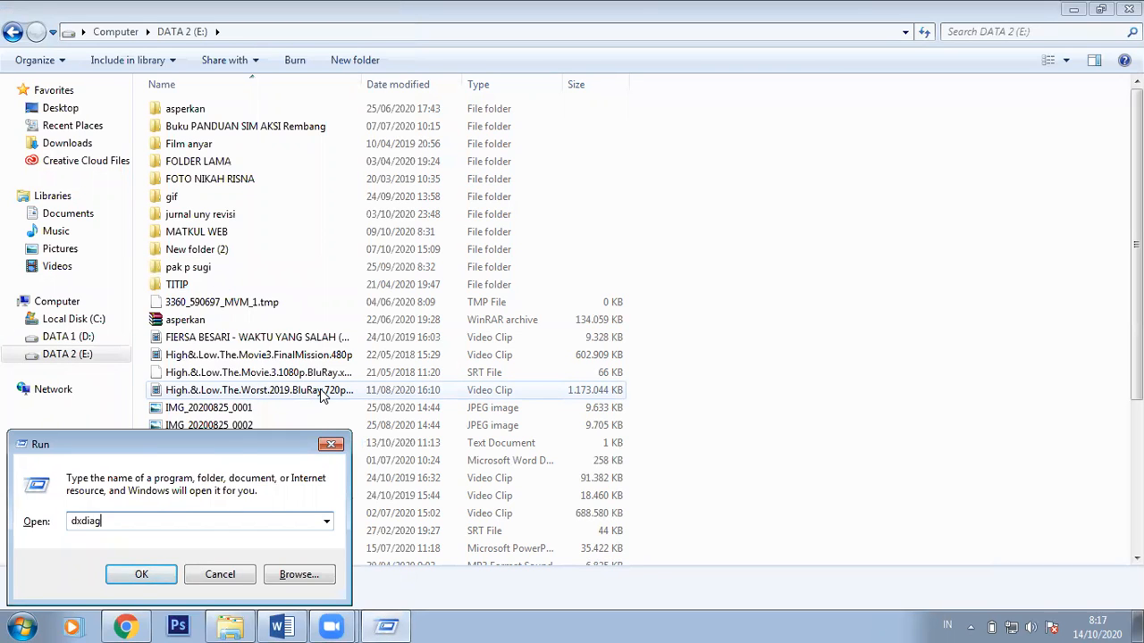
key(Return)
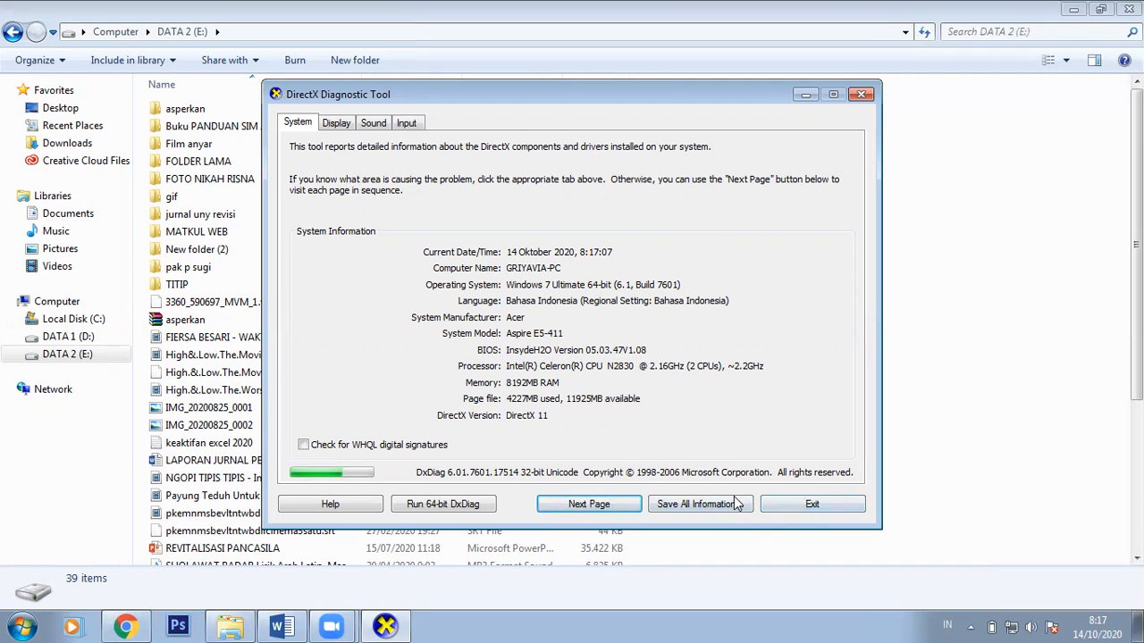
click(777, 512)
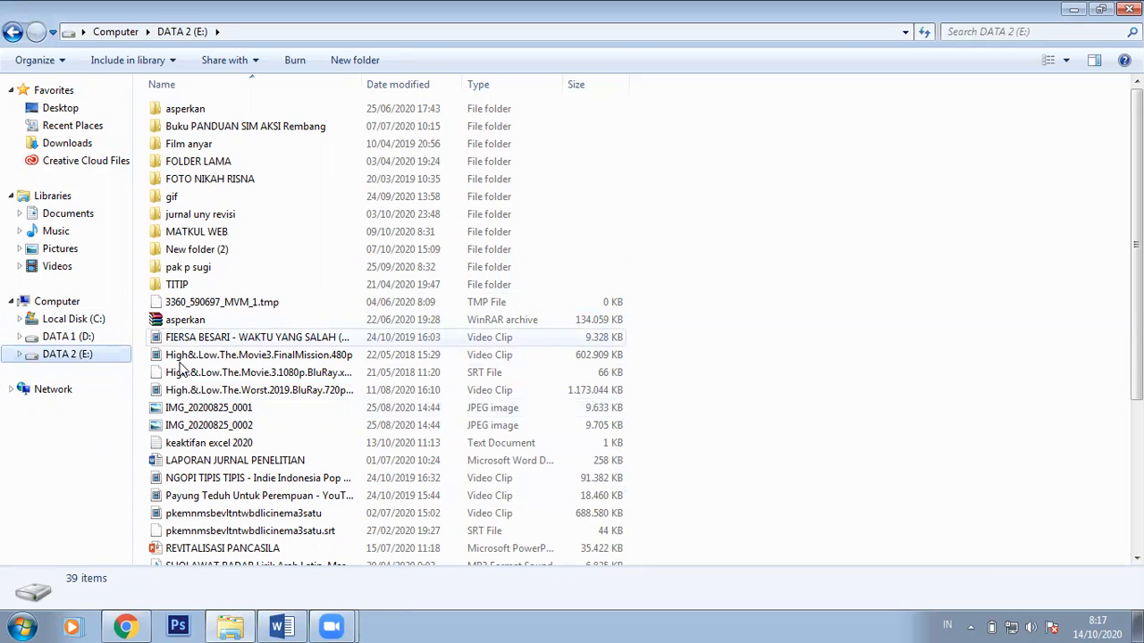
Step: Launch Adobe Photoshop CS6 (64 Bit) from the Start menu
click(21, 626)
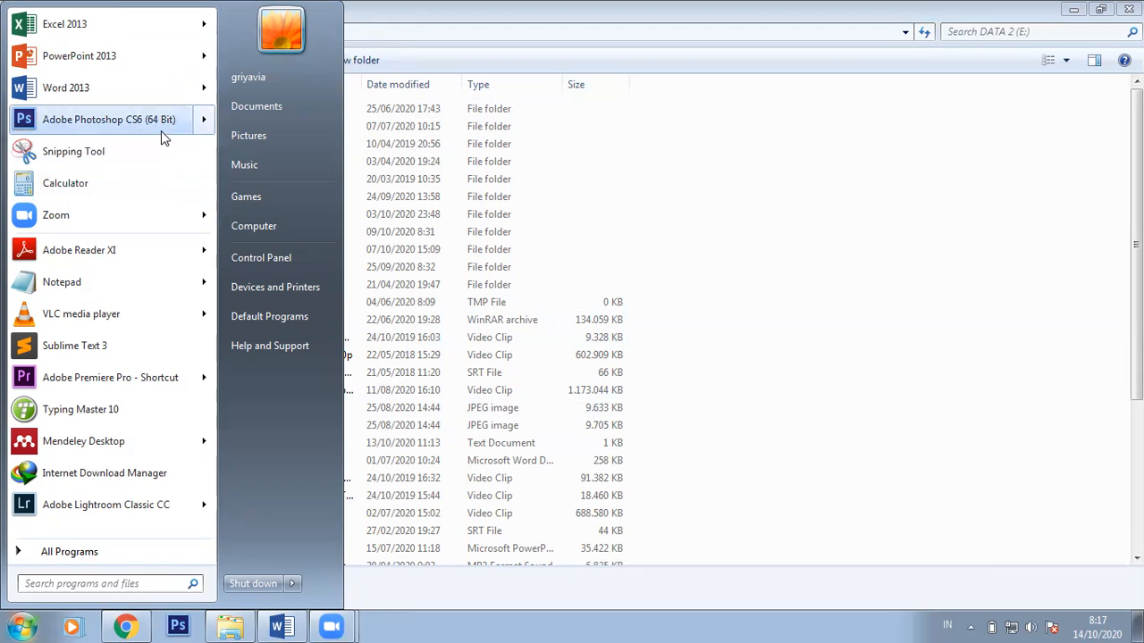
mouse_move(149, 121)
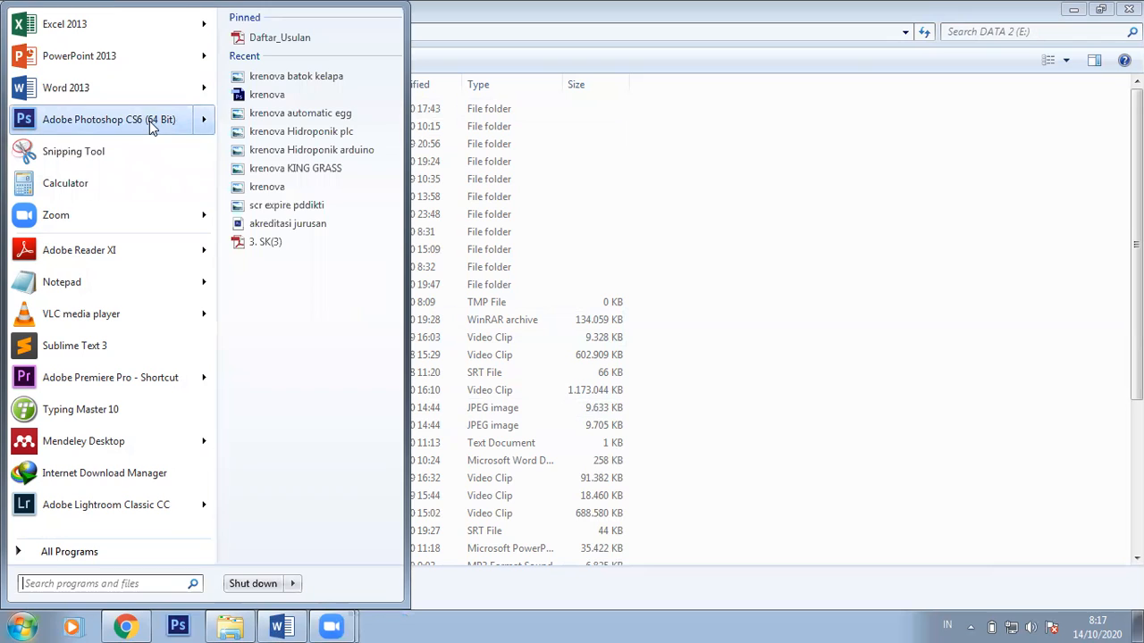
click(85, 128)
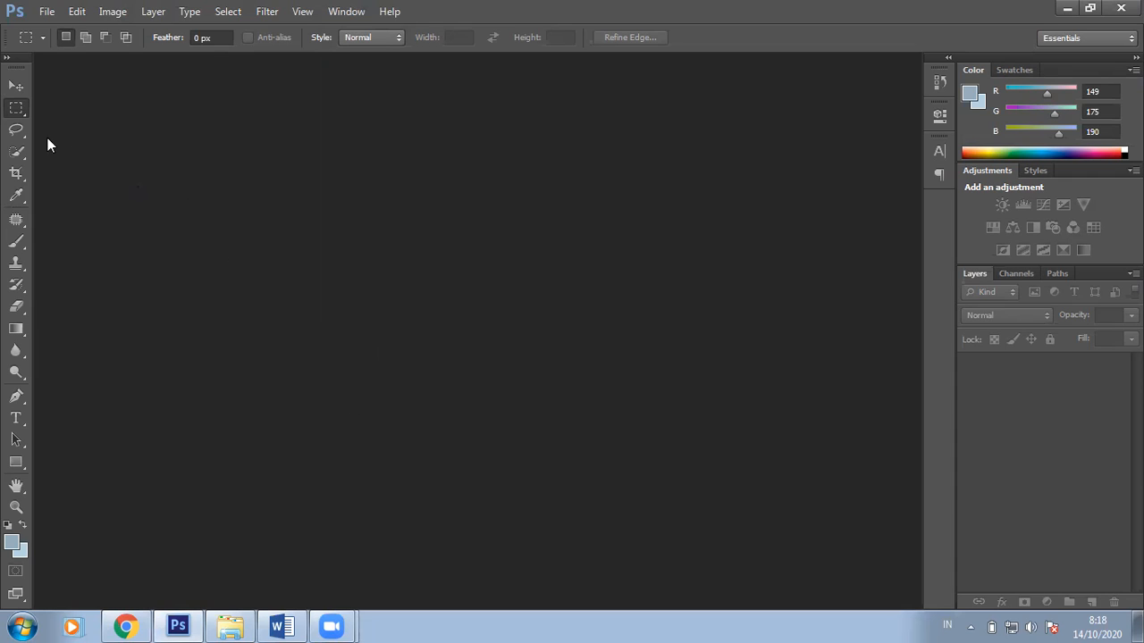
click(50, 15)
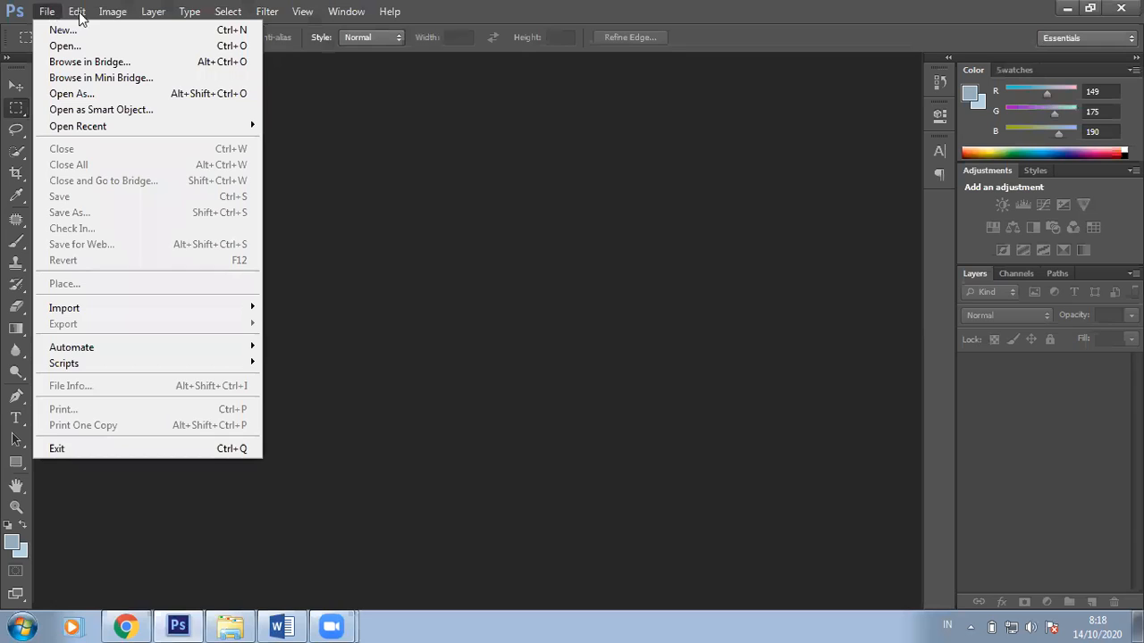
mouse_move(134, 10)
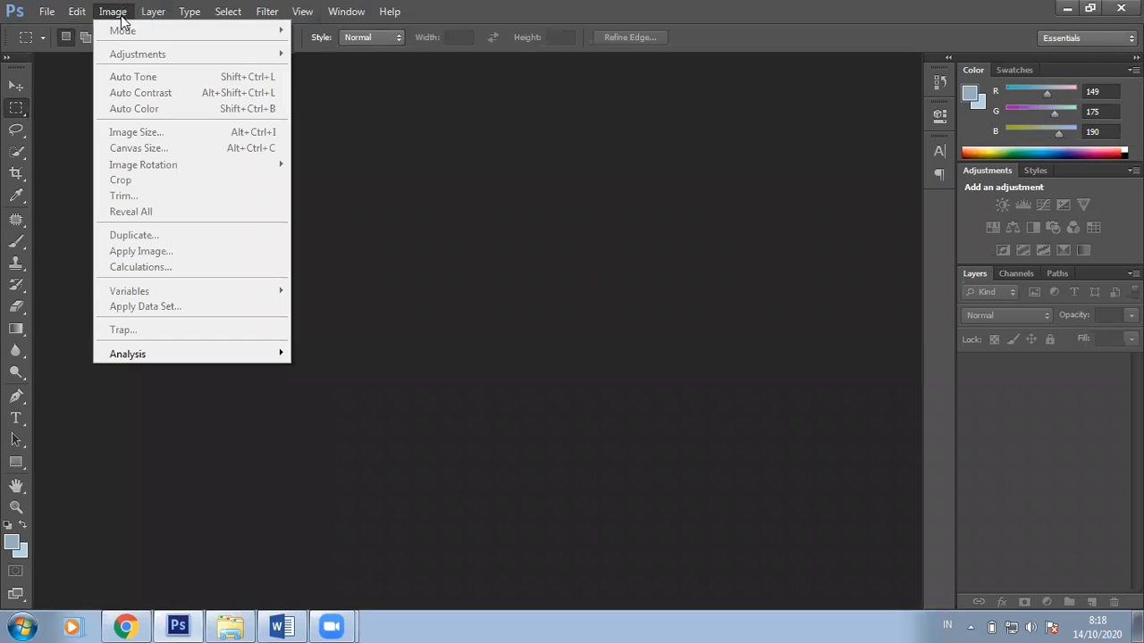
mouse_move(192, 12)
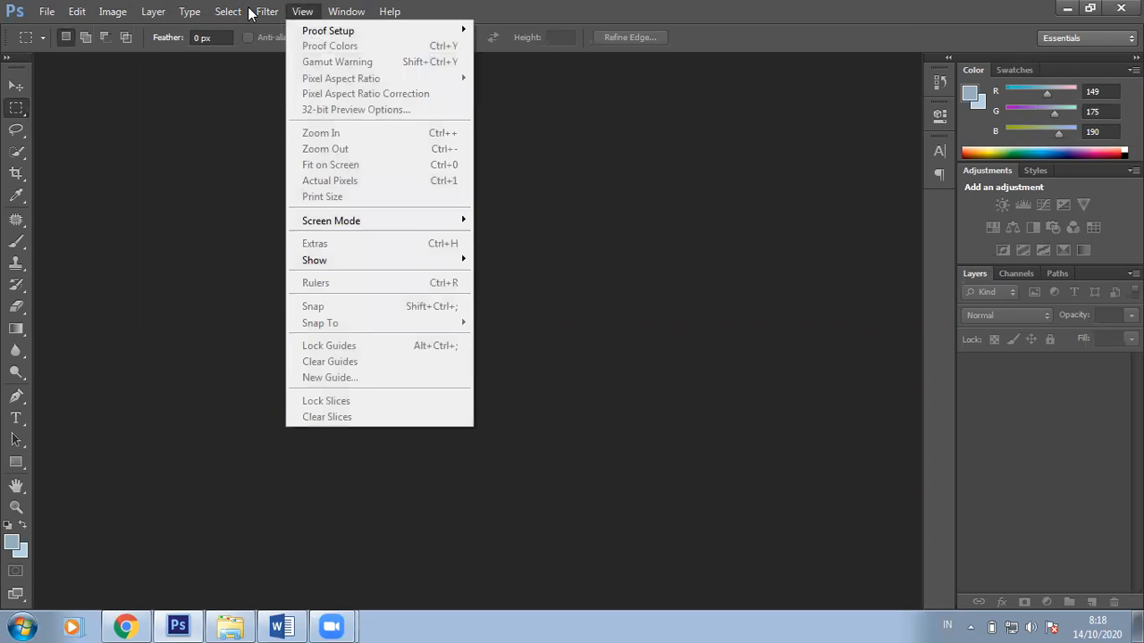
key(Right)
key(Right)
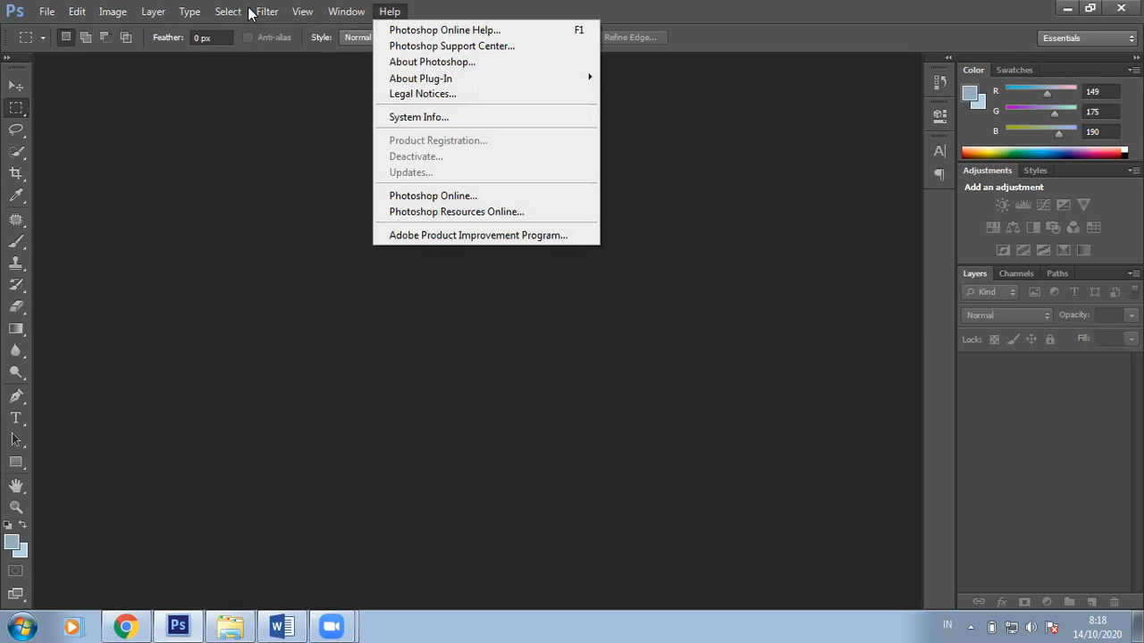
mouse_move(40, 13)
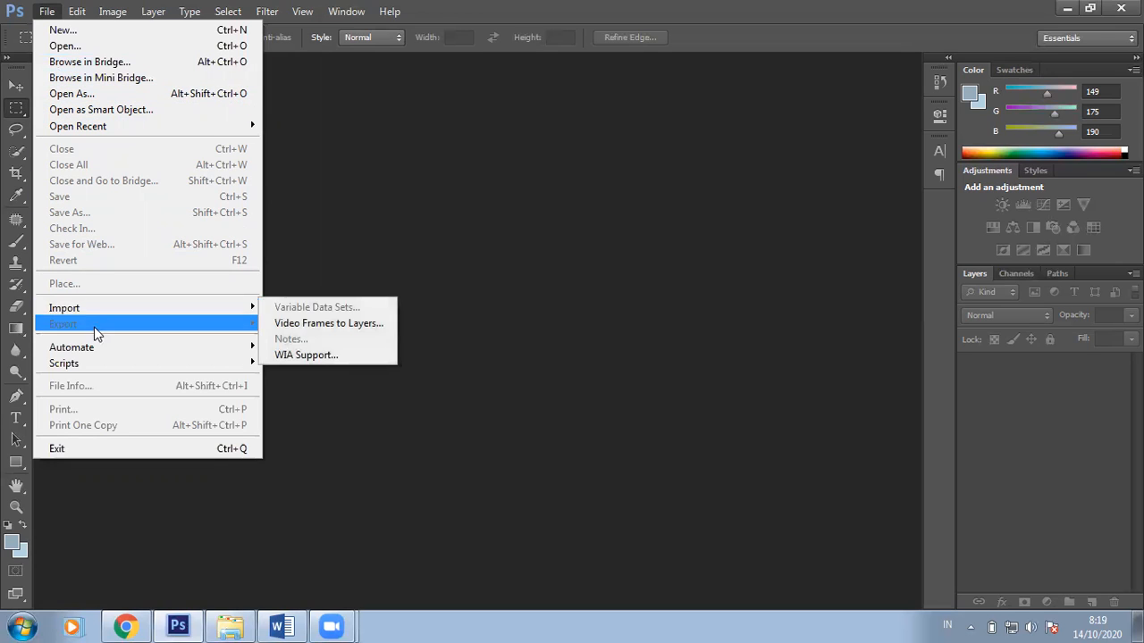
click(108, 18)
mouse_move(77, 13)
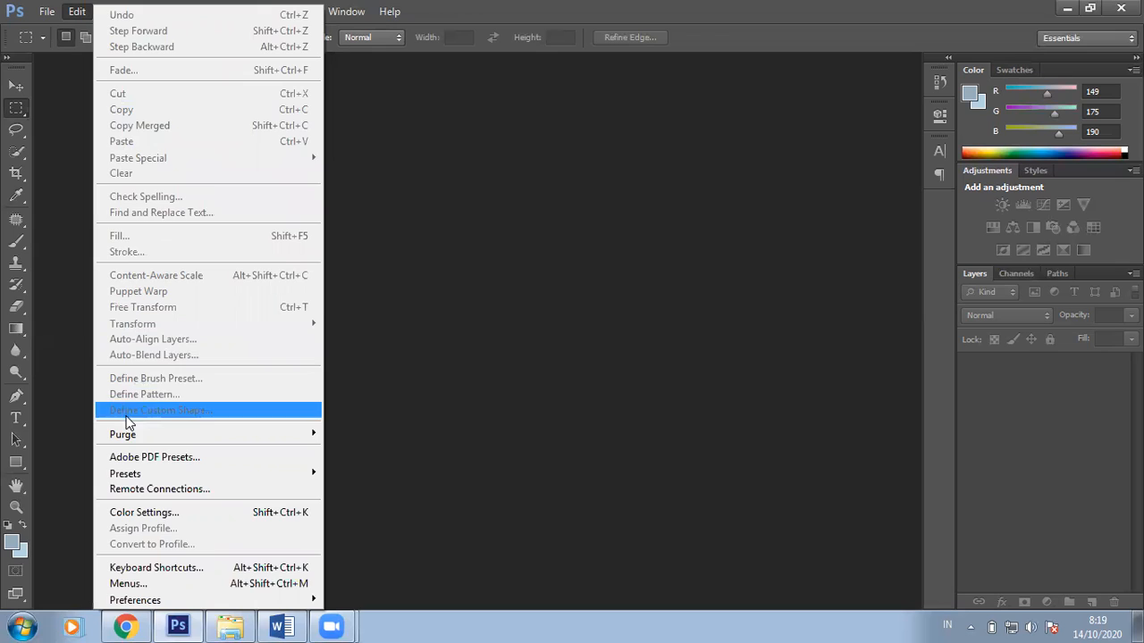
mouse_move(123, 9)
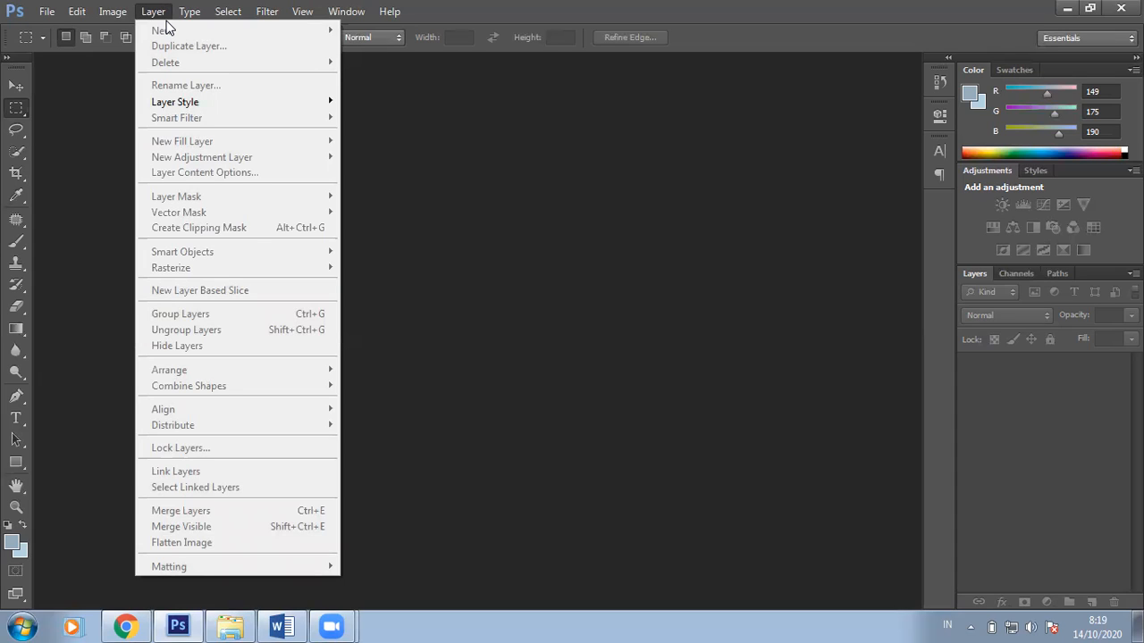
mouse_move(188, 13)
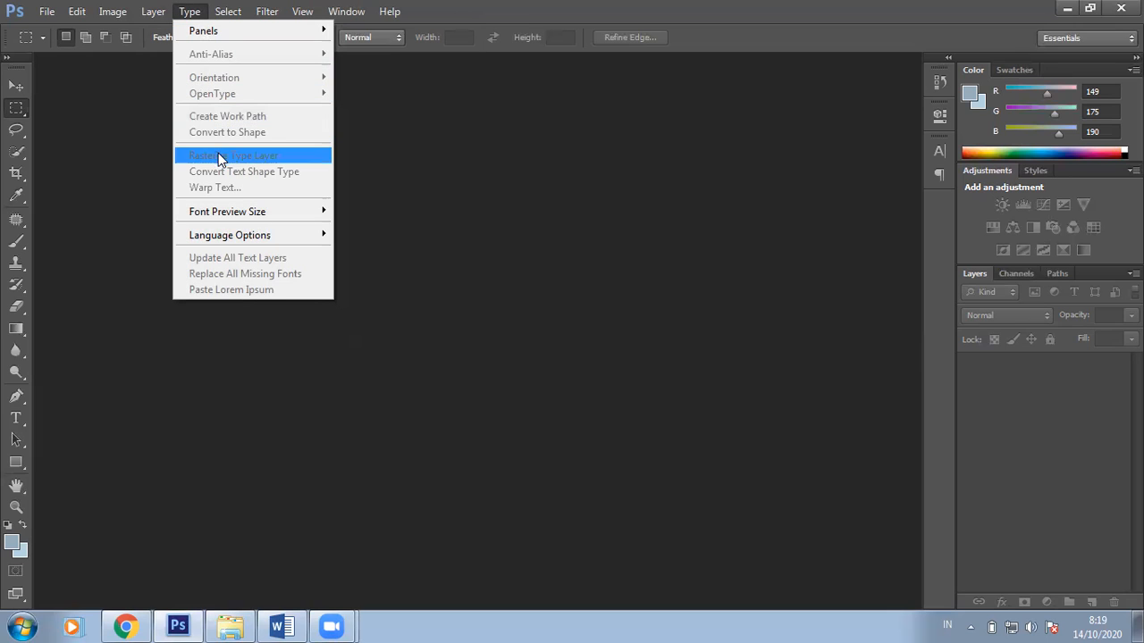
mouse_move(243, 245)
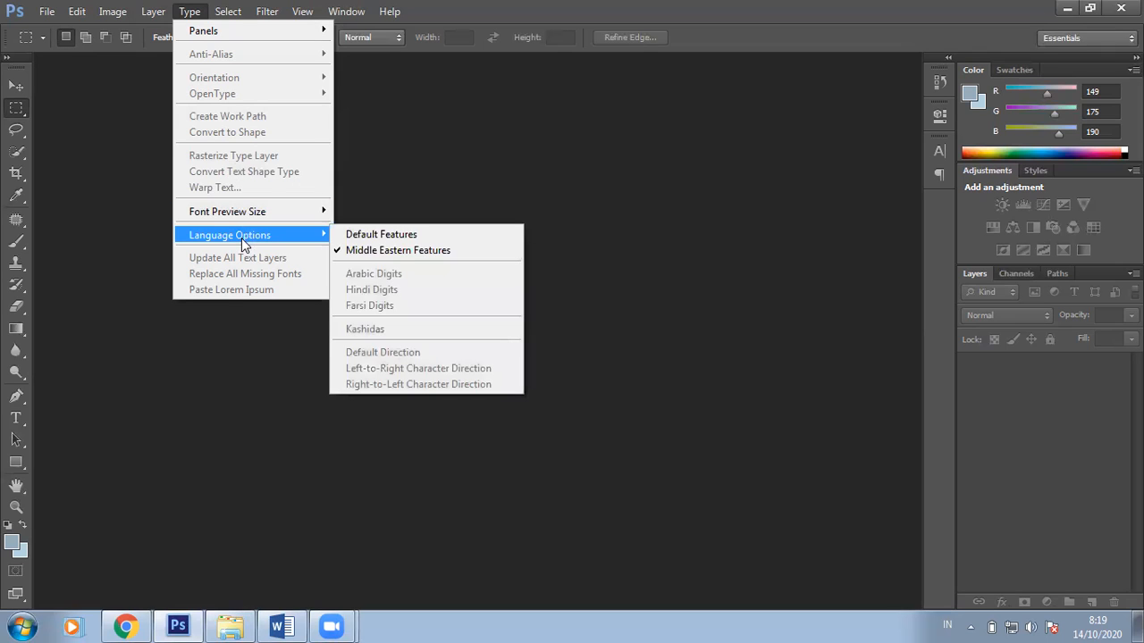
mouse_move(228, 12)
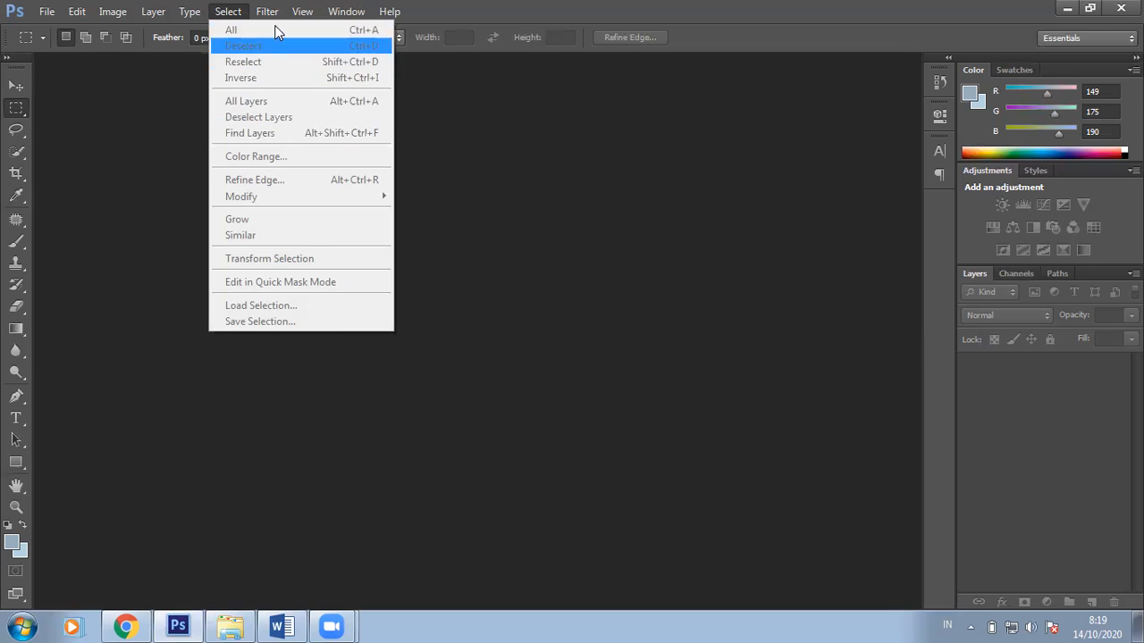
mouse_move(267, 11)
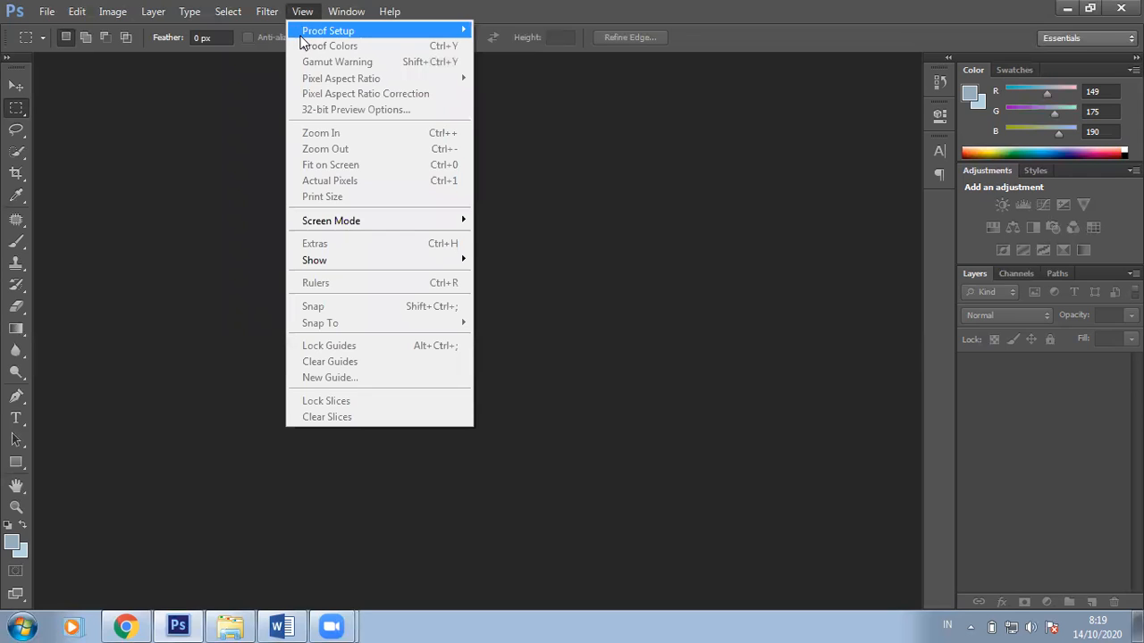
mouse_move(301, 34)
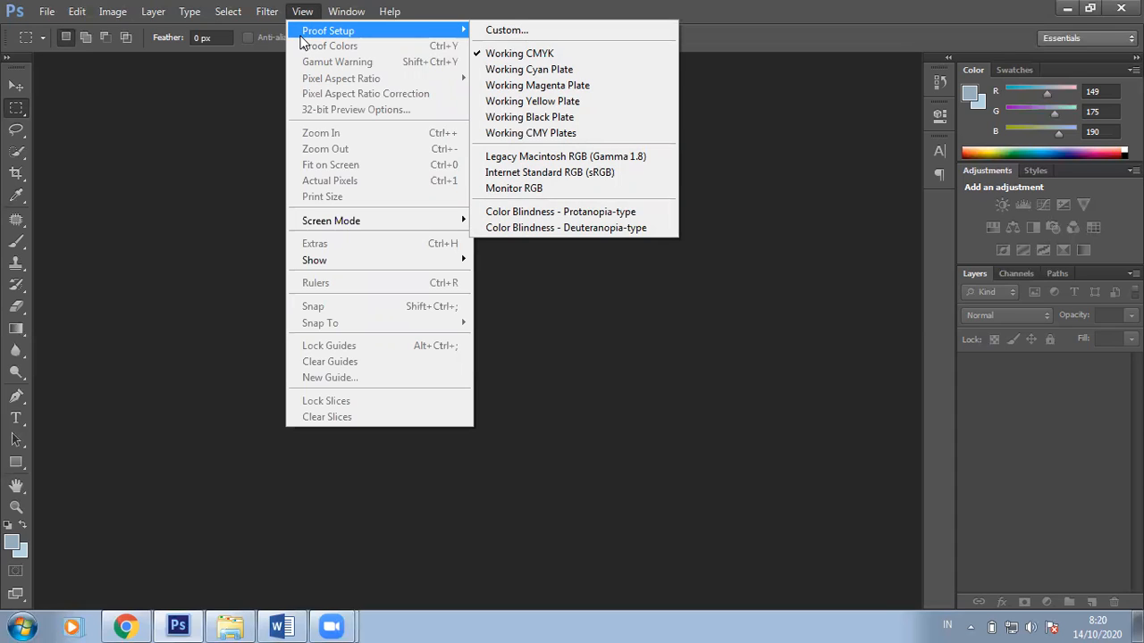
mouse_move(332, 226)
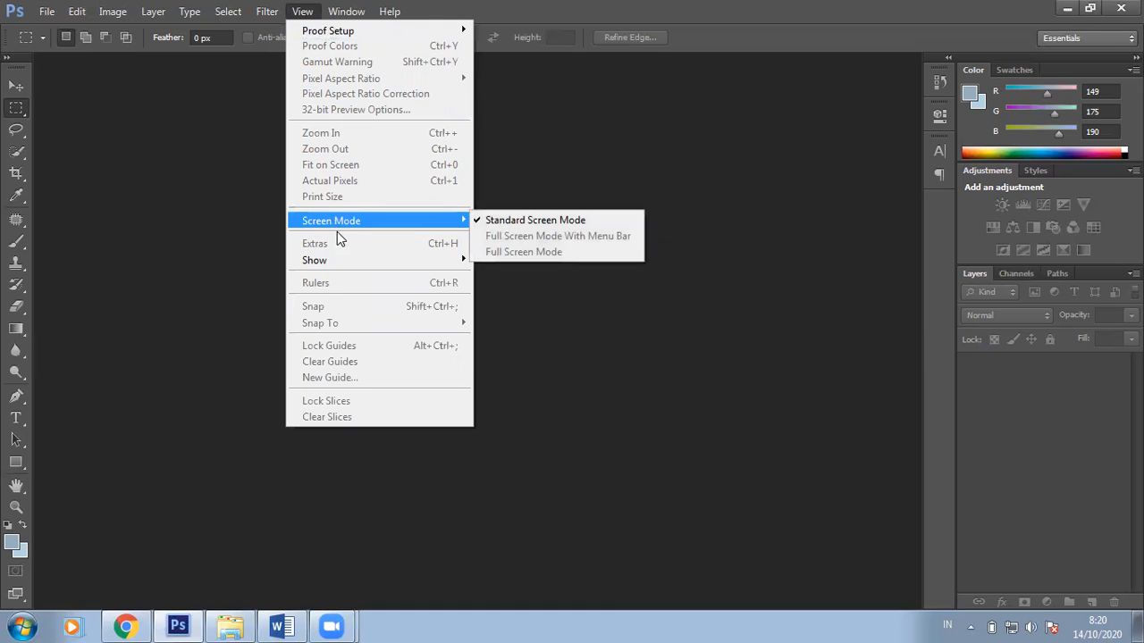
mouse_move(379, 15)
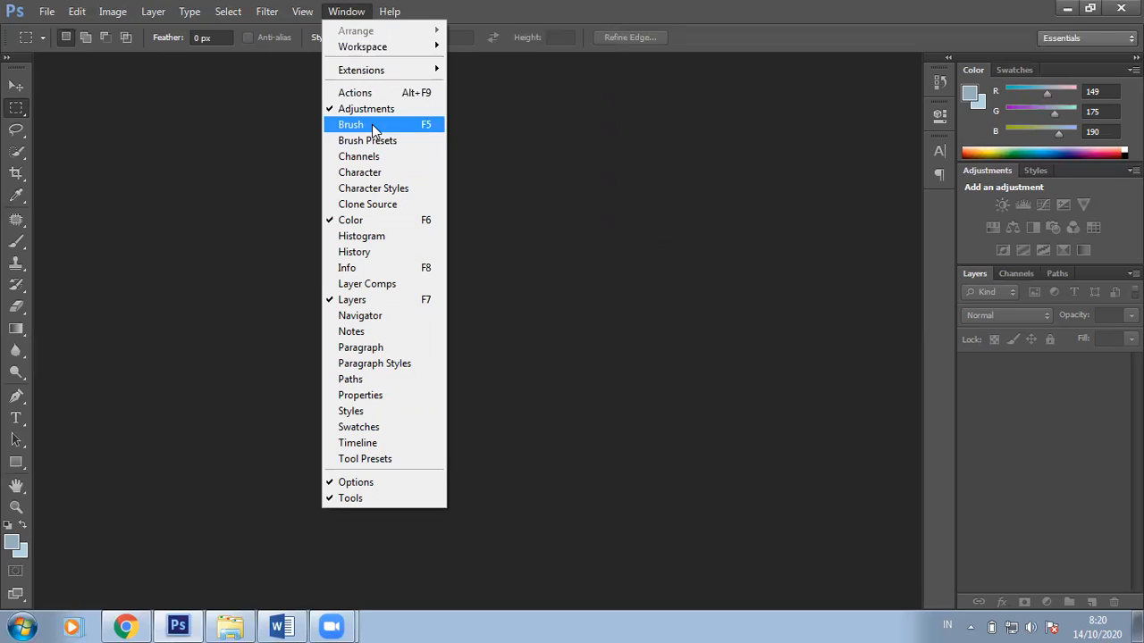
click(94, 82)
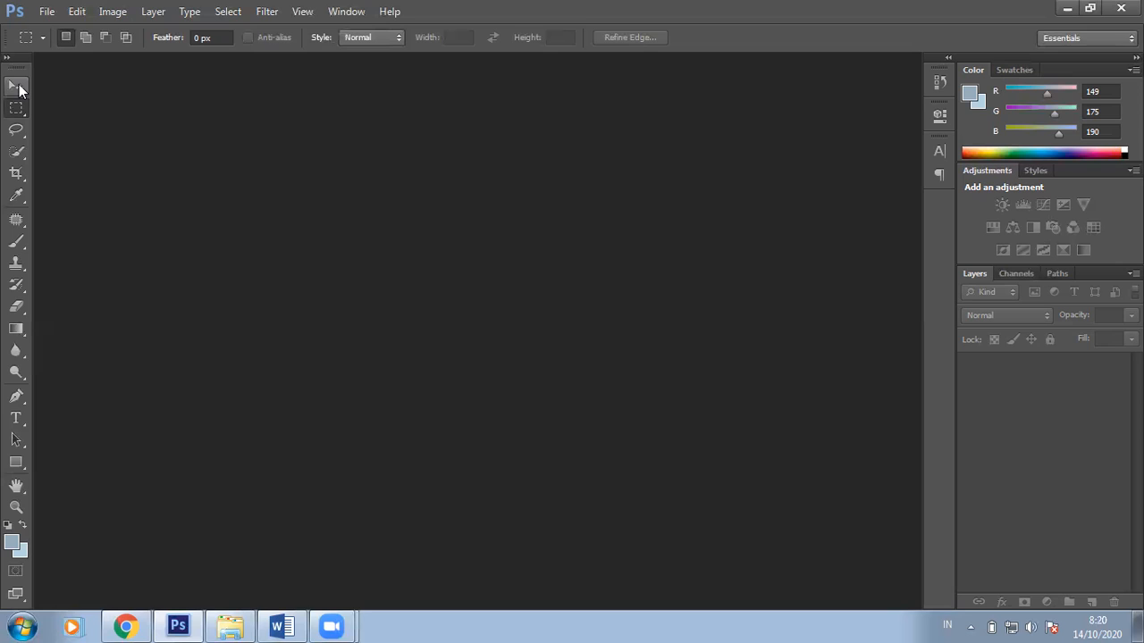
right_click(14, 109)
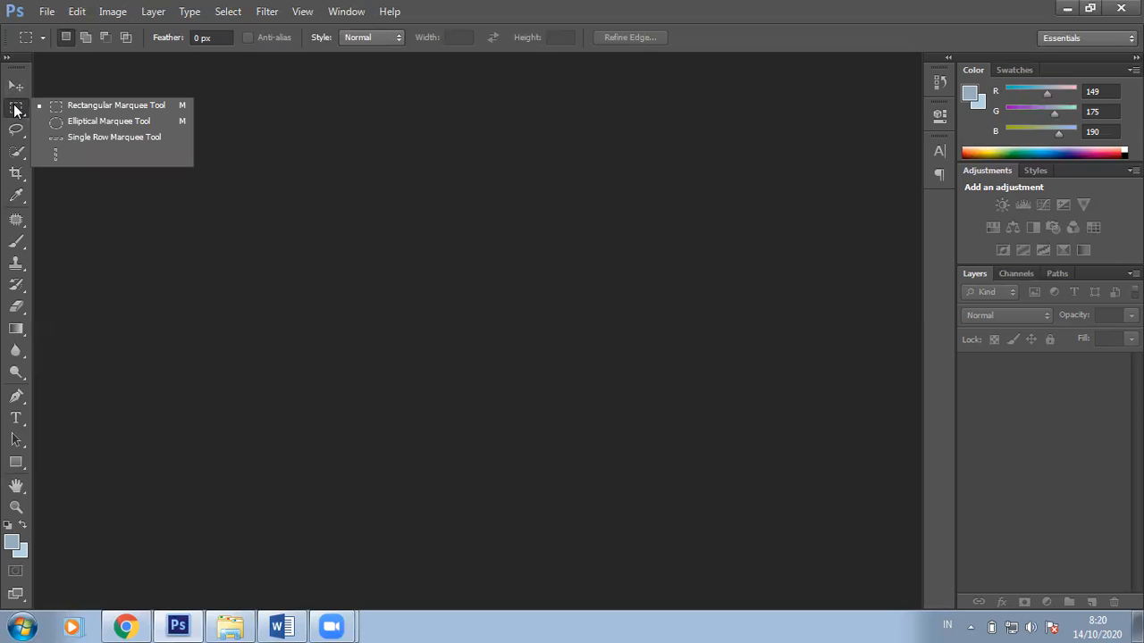
click(13, 87)
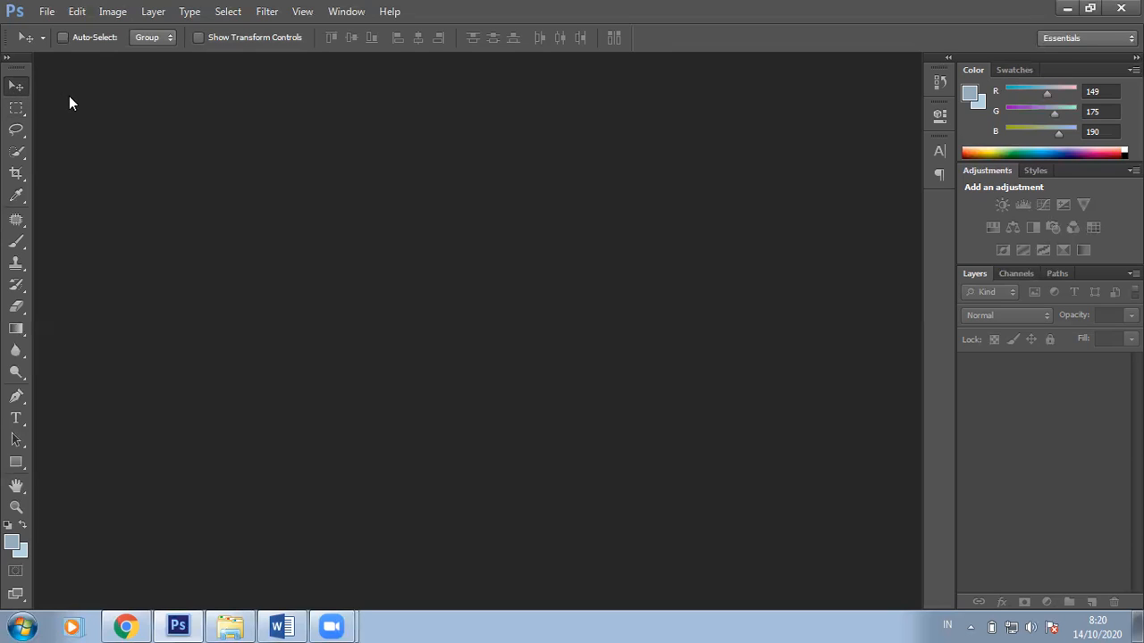
click(21, 109)
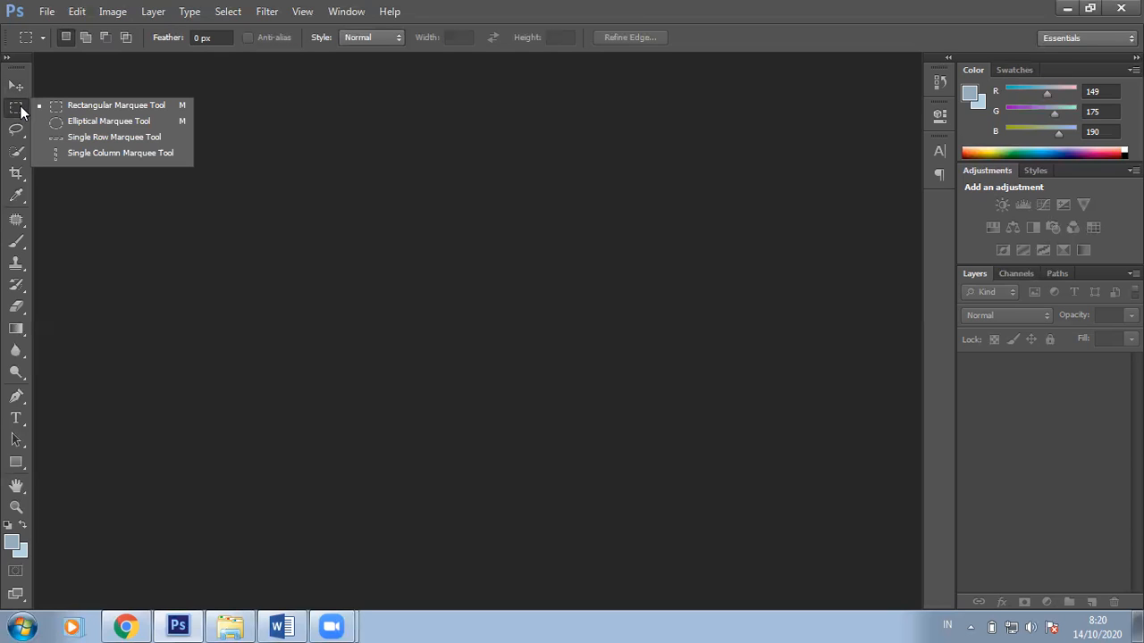
click(19, 129)
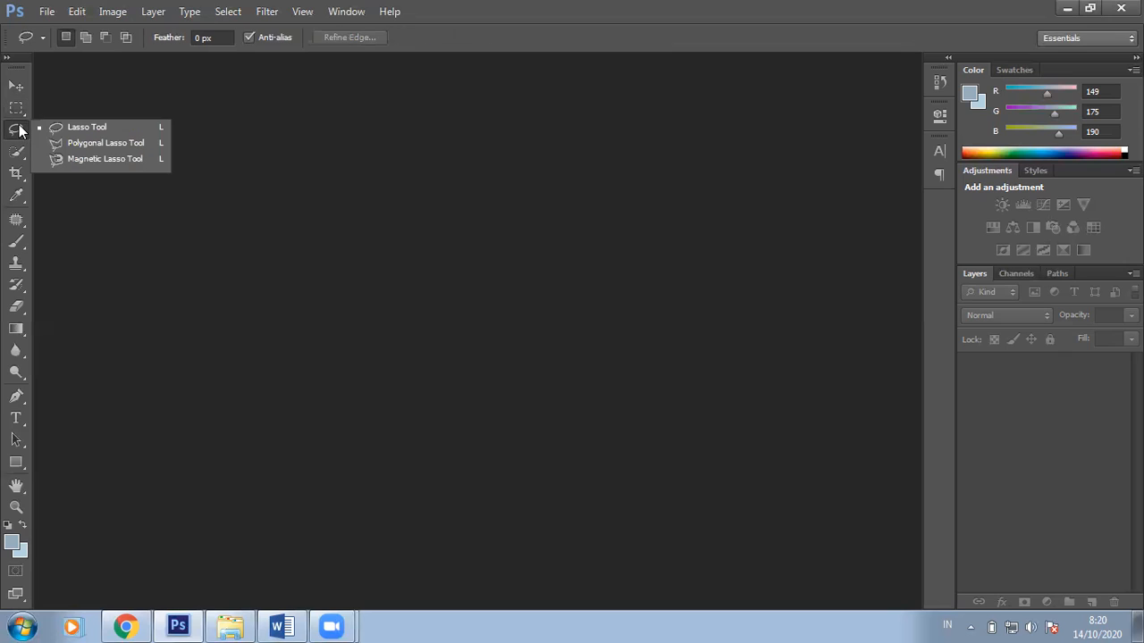
click(24, 153)
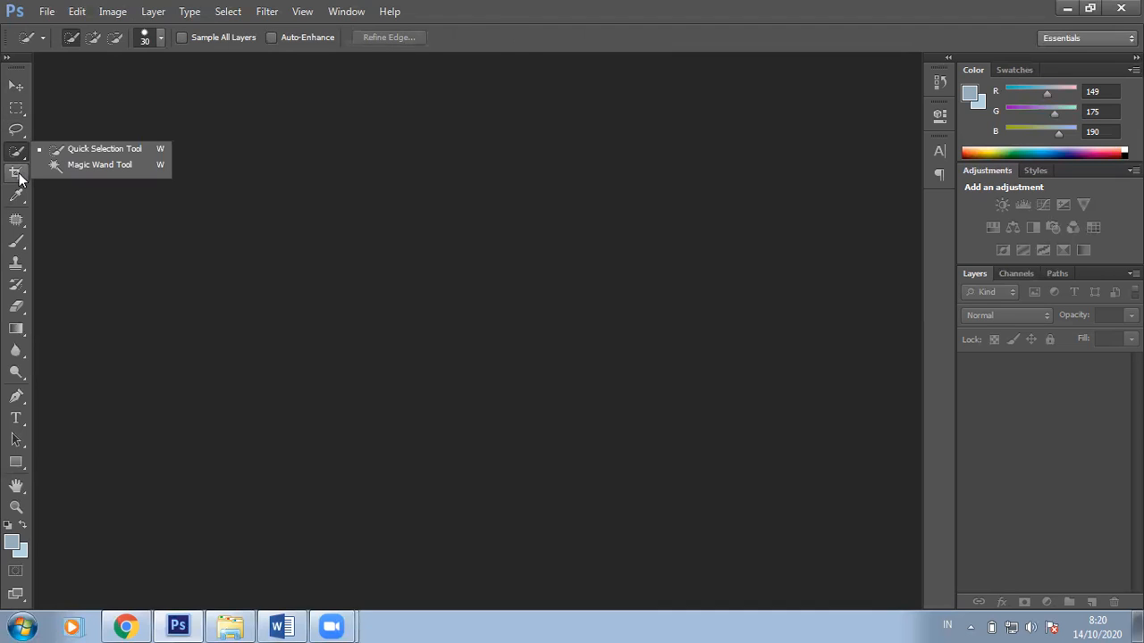
click(18, 174)
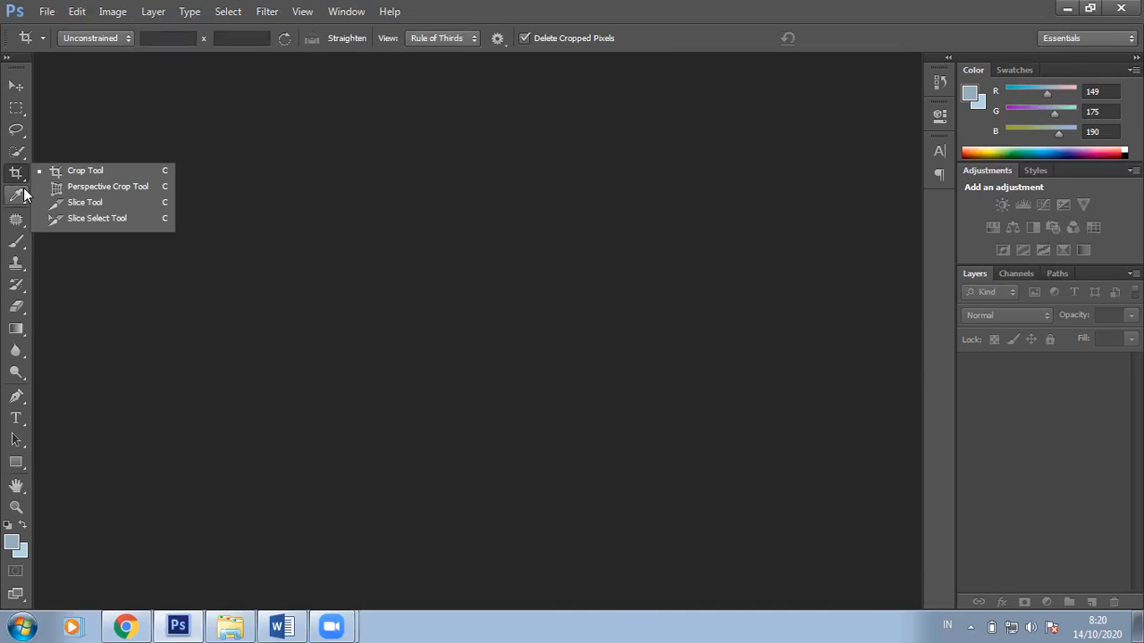
click(17, 196)
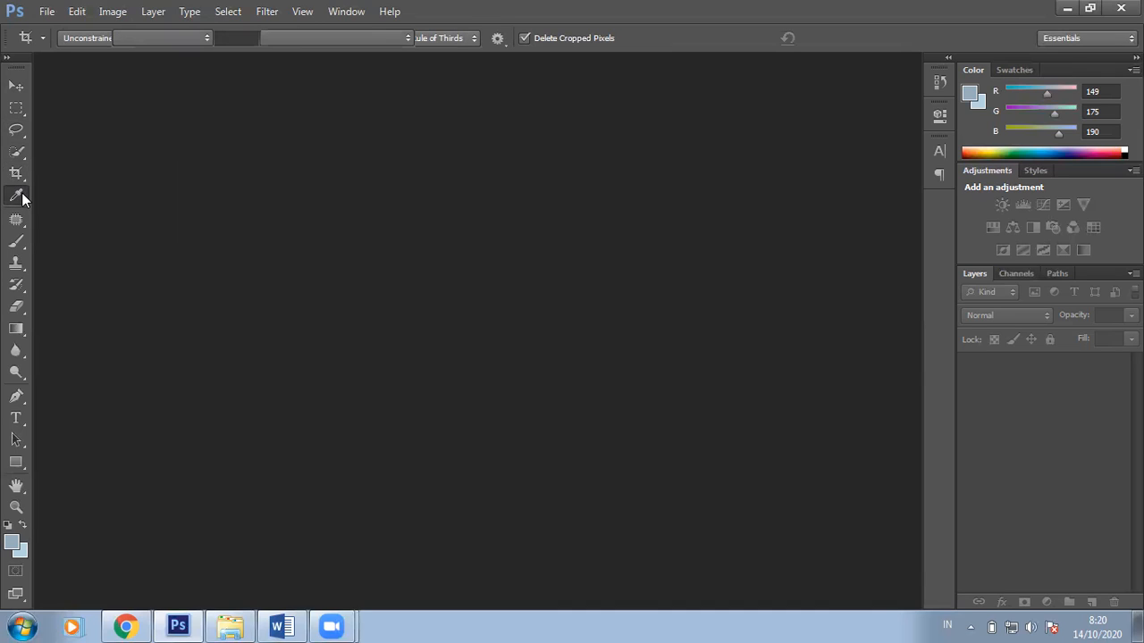
click(17, 220)
click(18, 242)
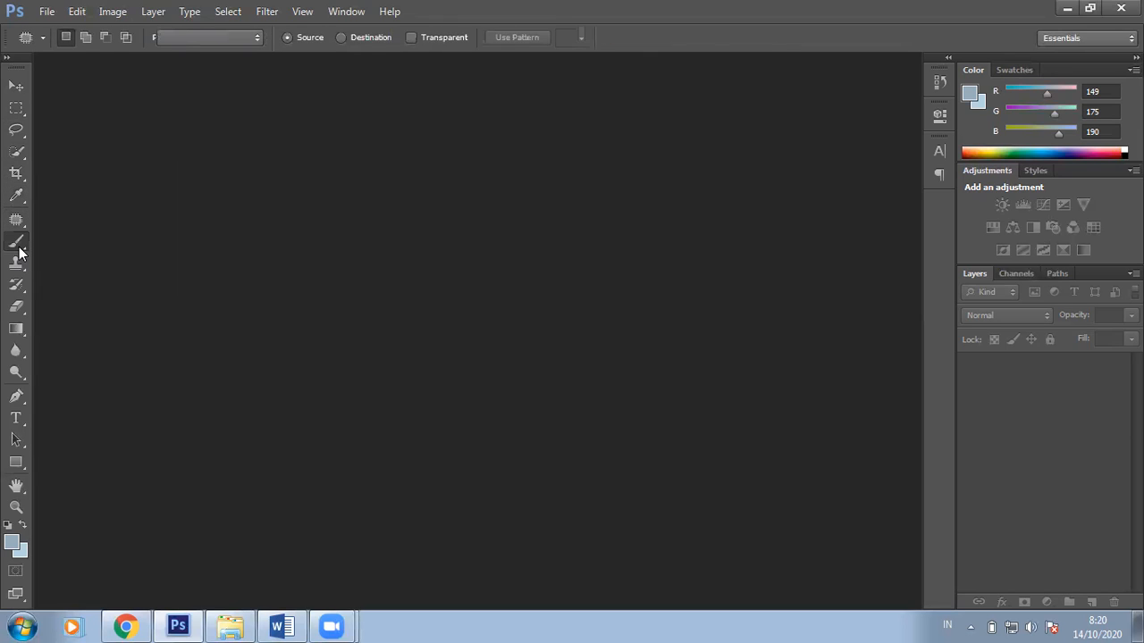
click(19, 263)
click(19, 285)
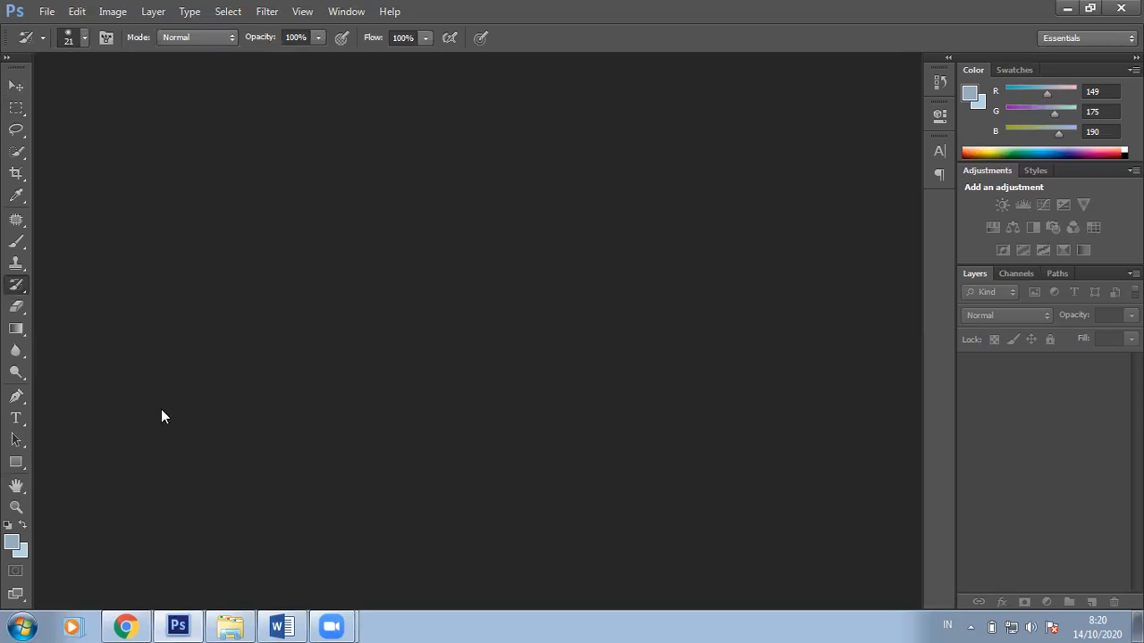
click(16, 85)
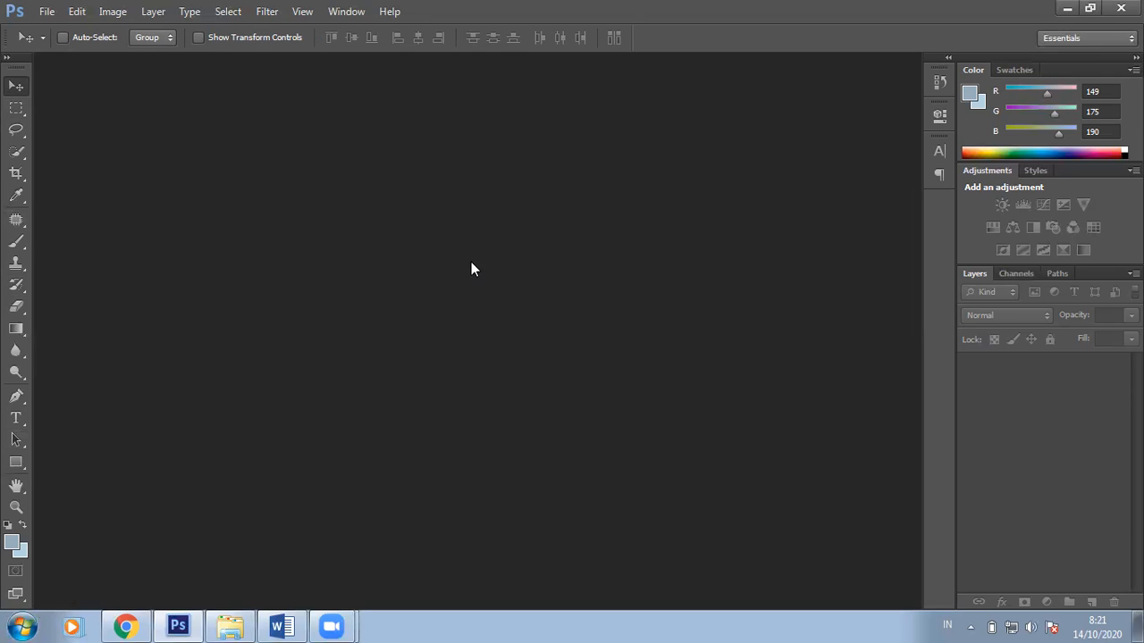
Step: Create a new white 1250 by 679 pixel document at 72 ppi
key(ctrl+n)
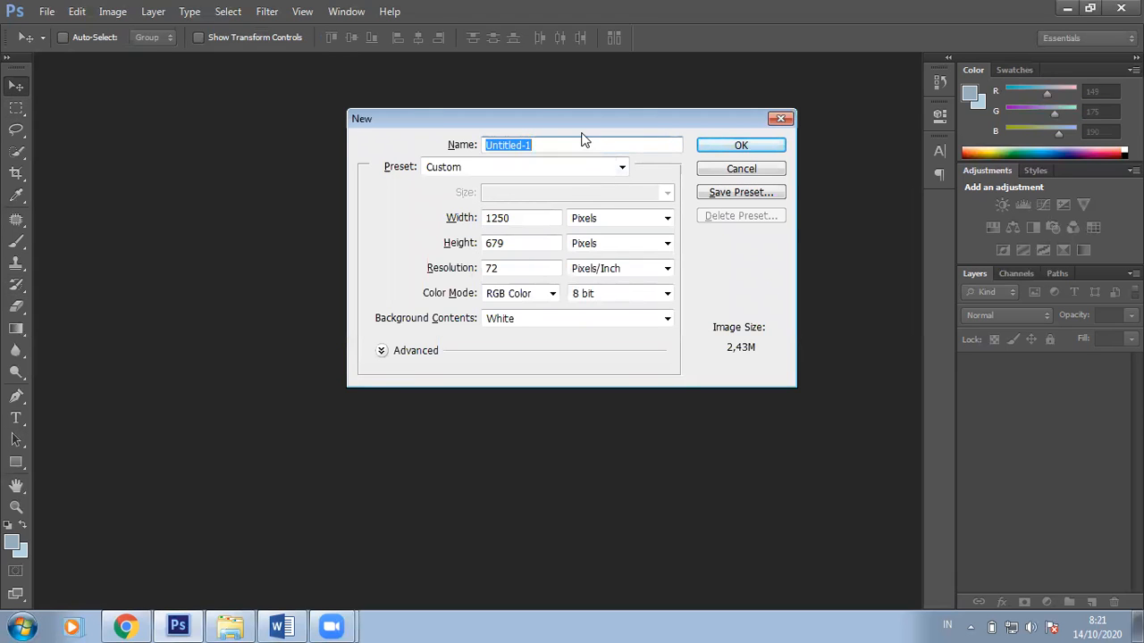
click(780, 118)
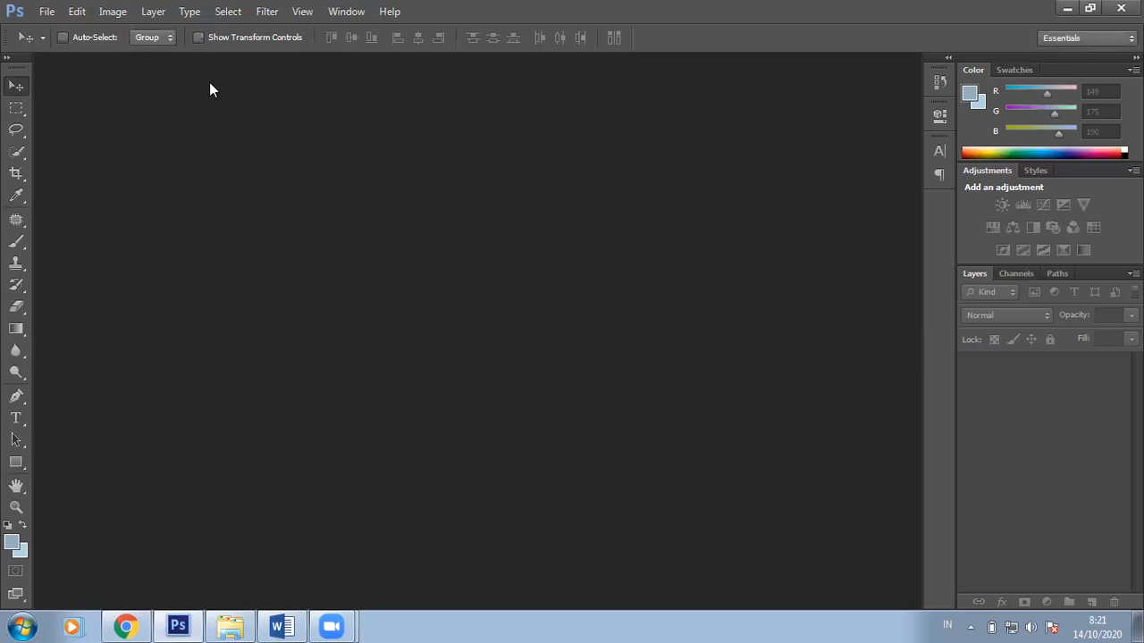
click(45, 11)
click(69, 29)
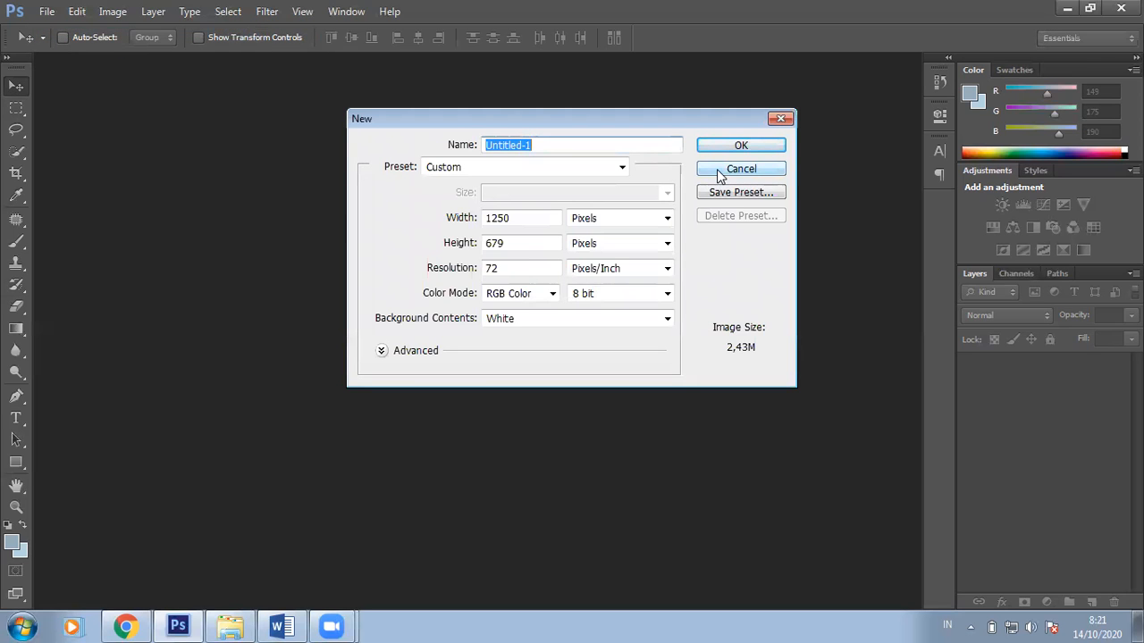
click(716, 170)
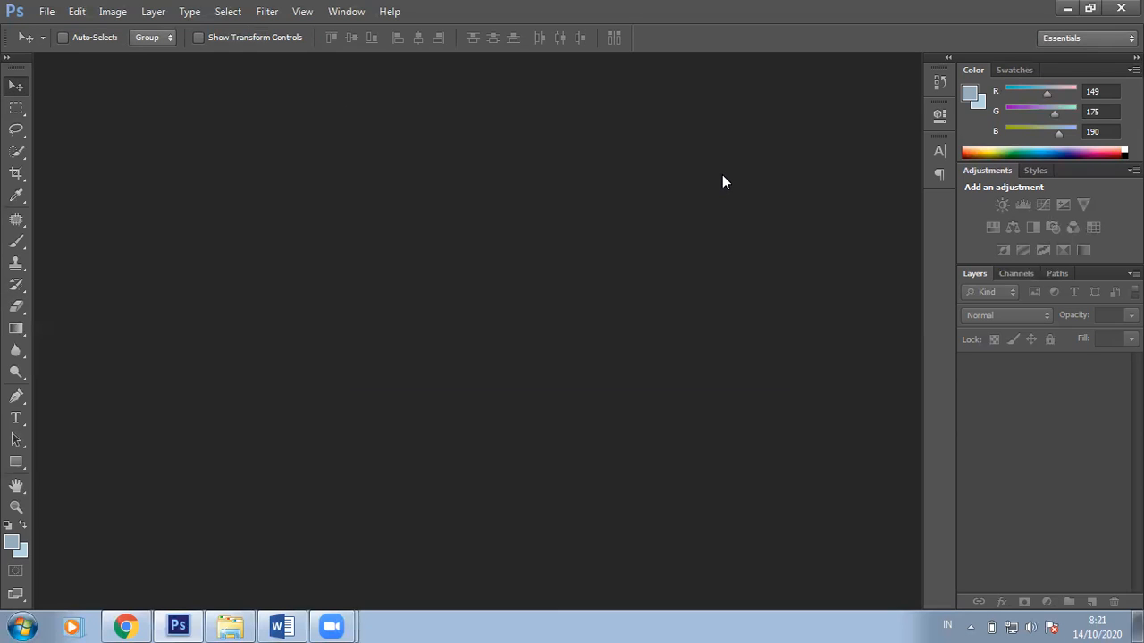
key(ctrl+n)
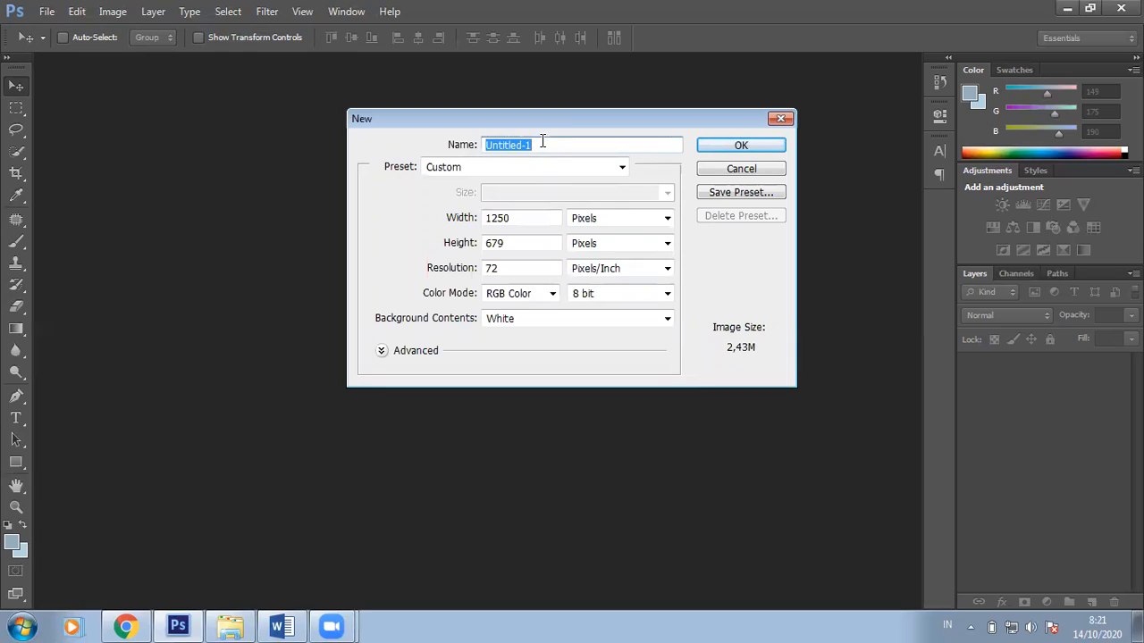
click(544, 217)
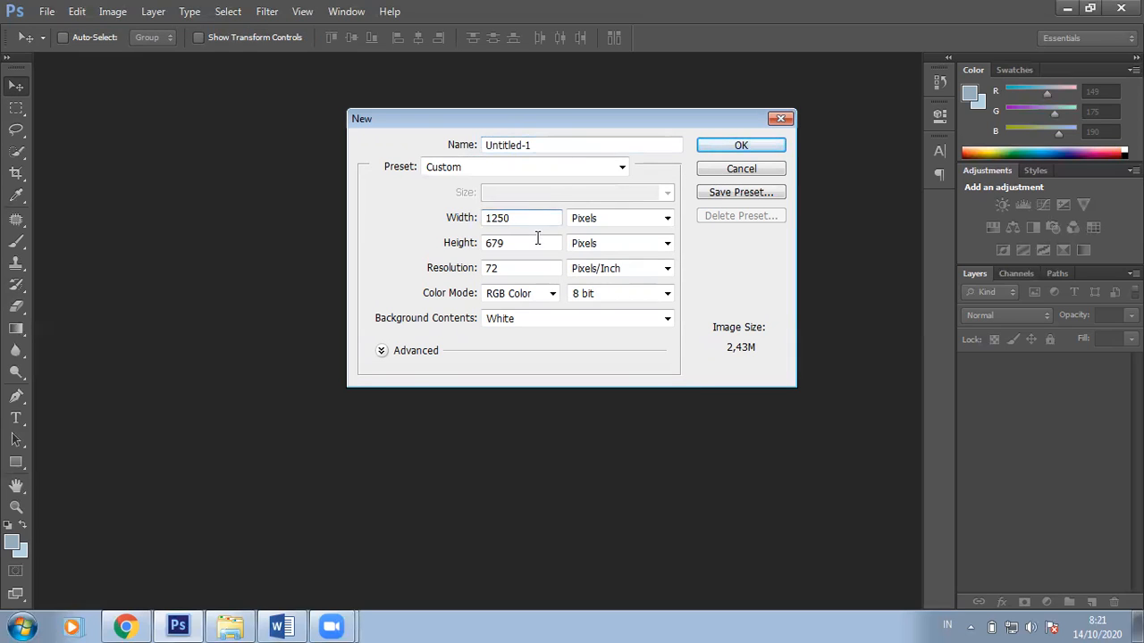
click(526, 246)
click(753, 149)
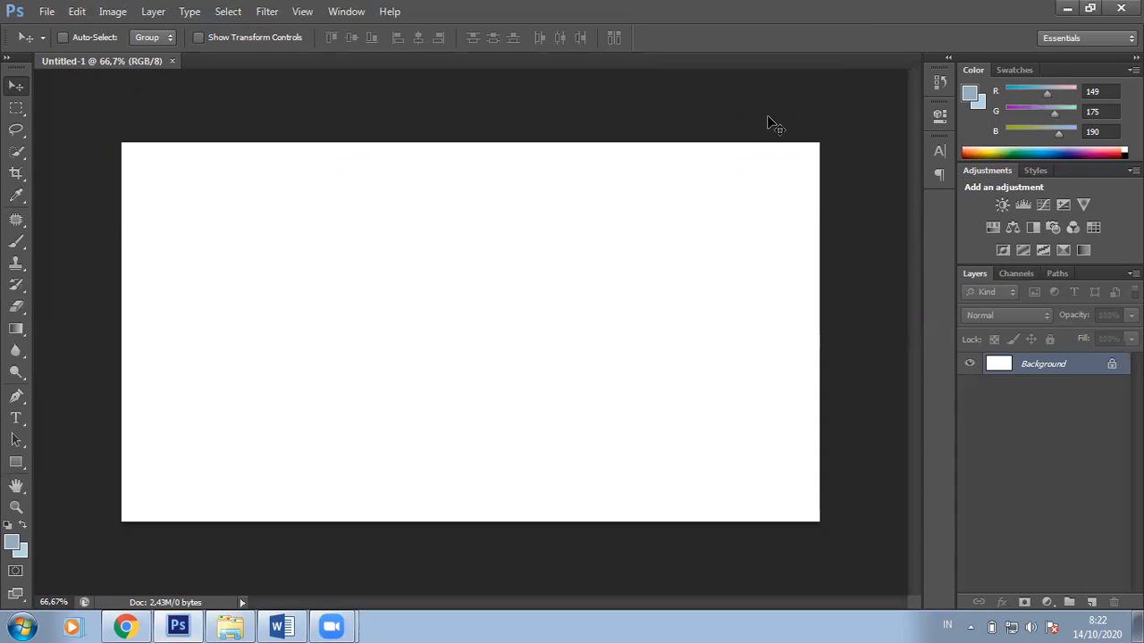
Step: Type the text 'graha ilmu' near the top-left of the canvas
click(16, 418)
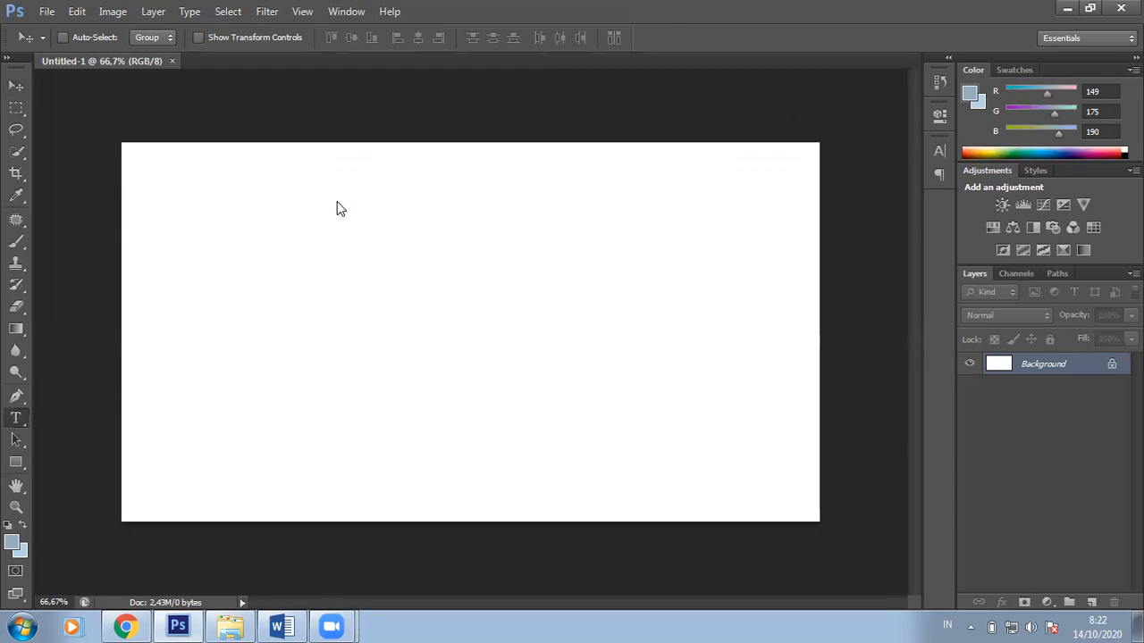
click(18, 420)
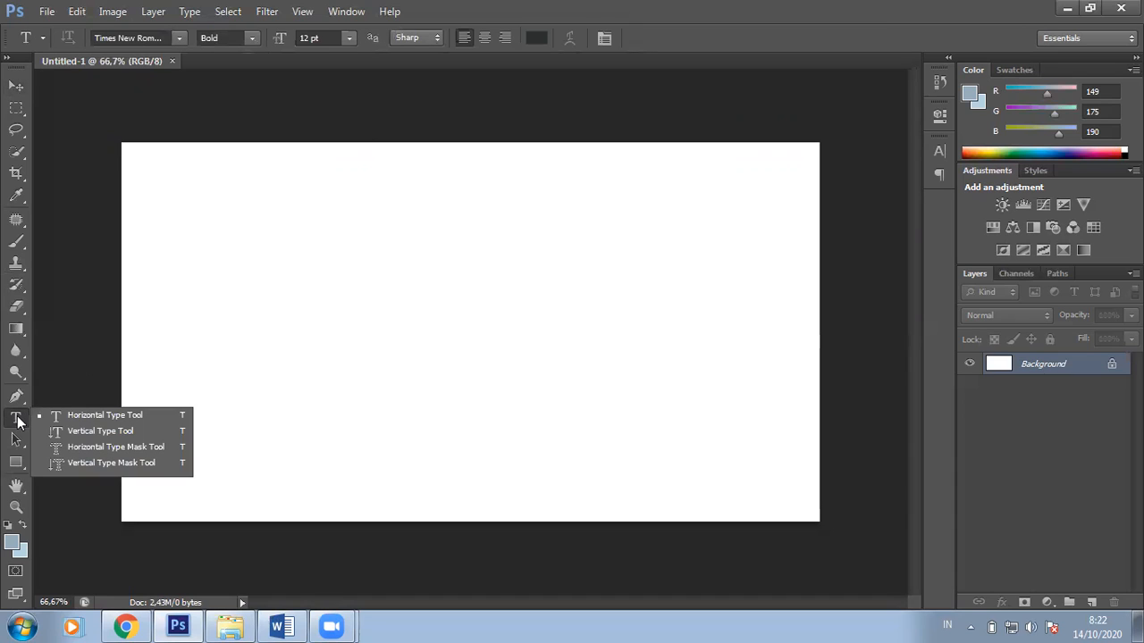
click(253, 199)
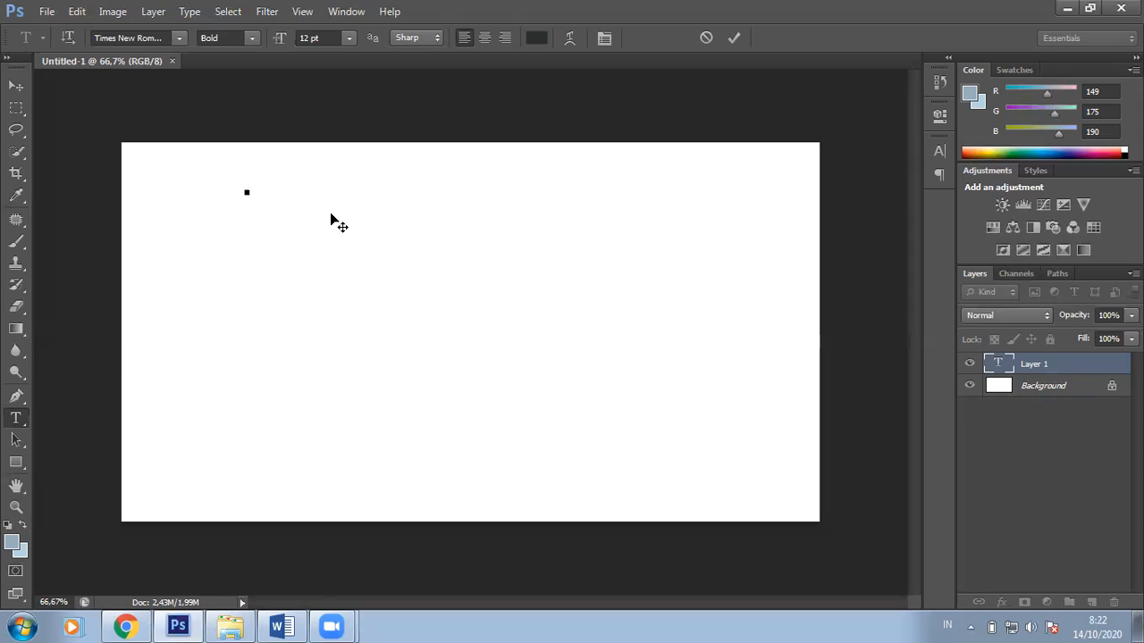
text(ita)
text(ha)
text( ilmu)
key(ctrl)
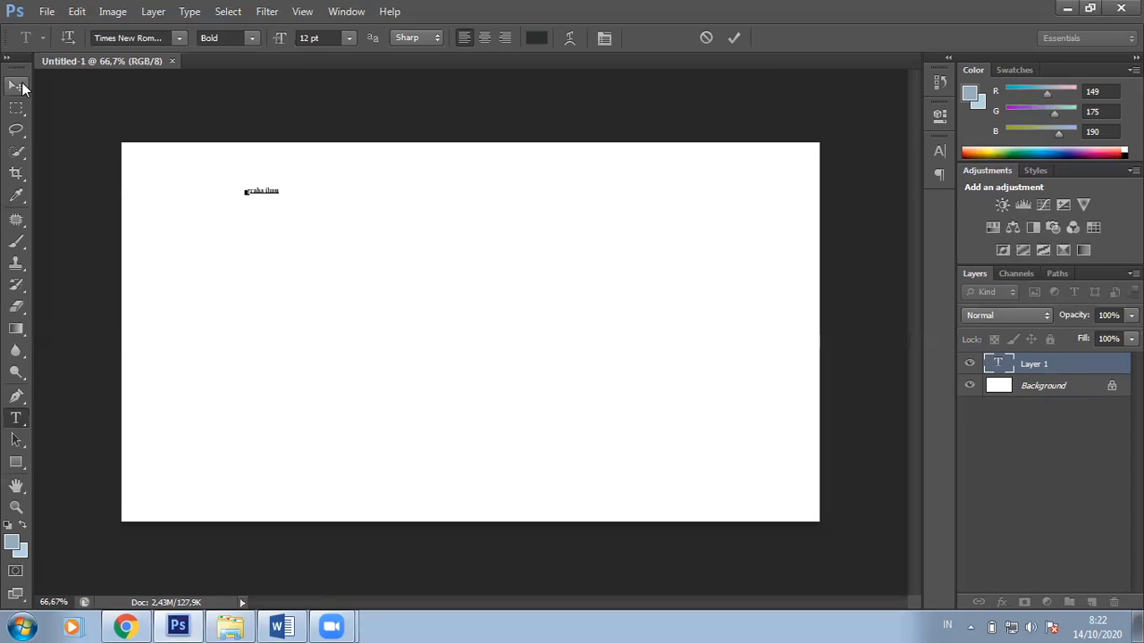
click(18, 86)
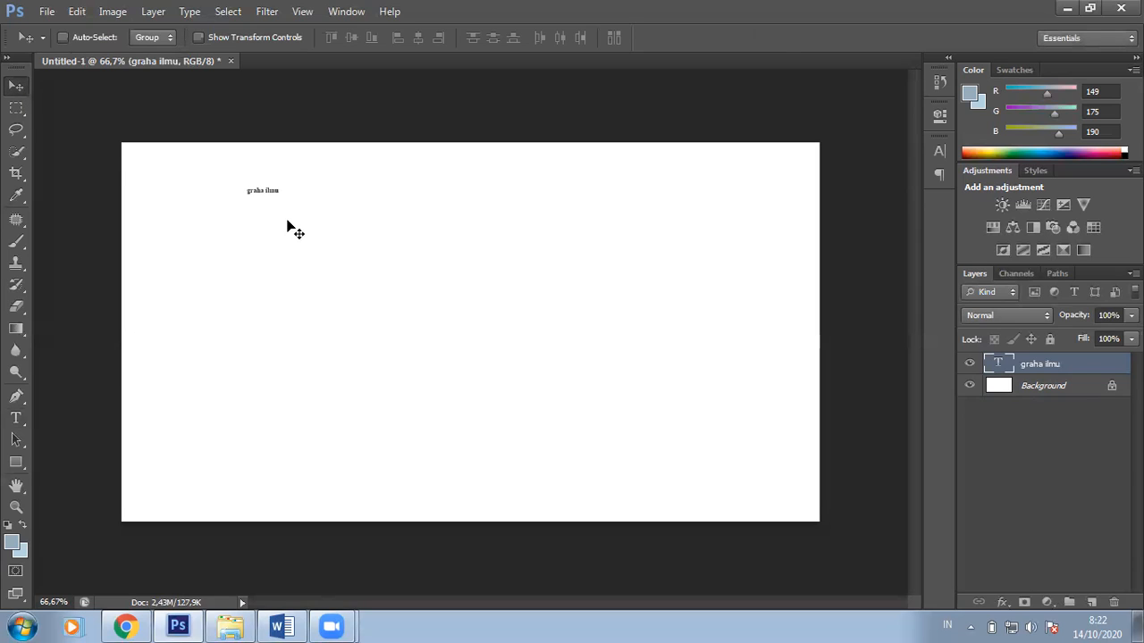
Step: Enlarge the 'graha ilmu' text about seven times and move it to the top centre
key(ctrl+t)
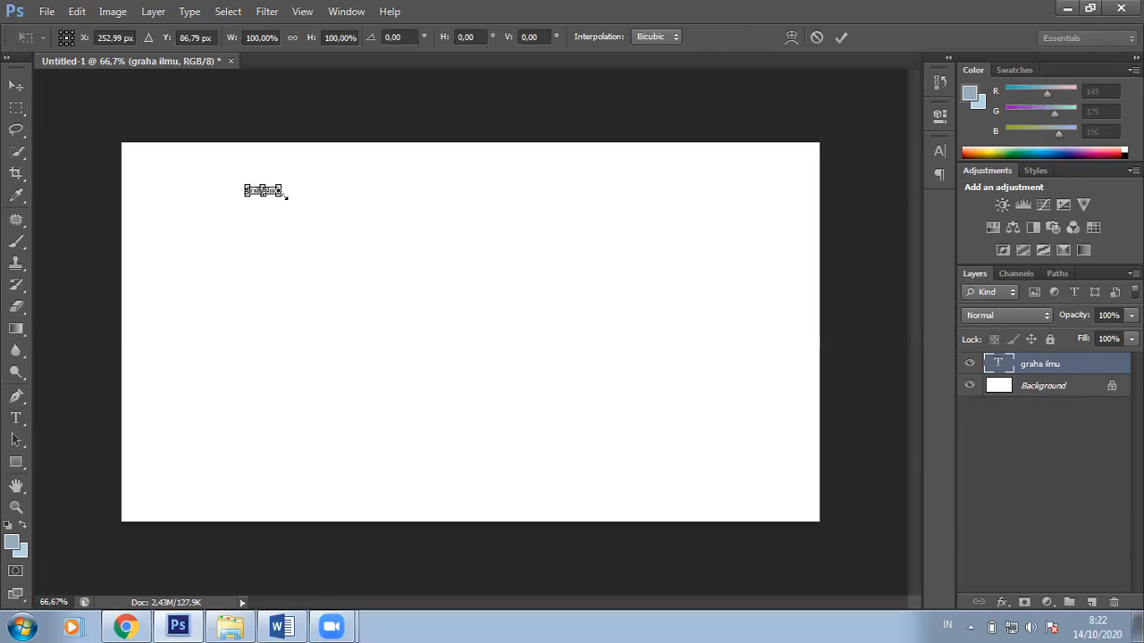
drag(286, 197, 465, 332)
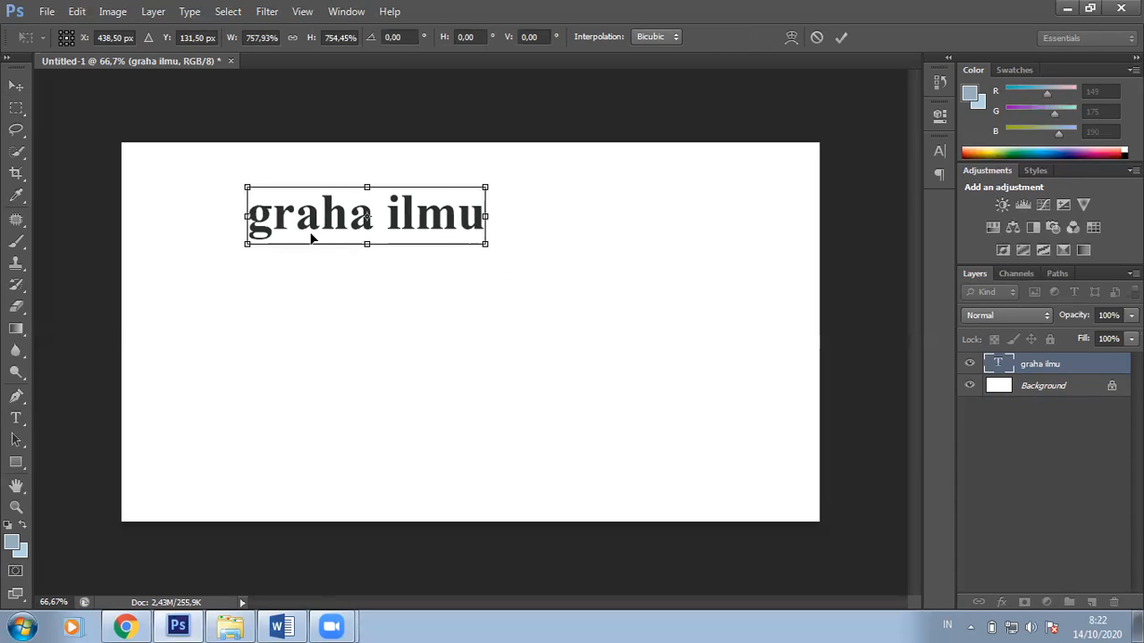
click(9, 93)
click(506, 253)
drag(354, 228, 453, 204)
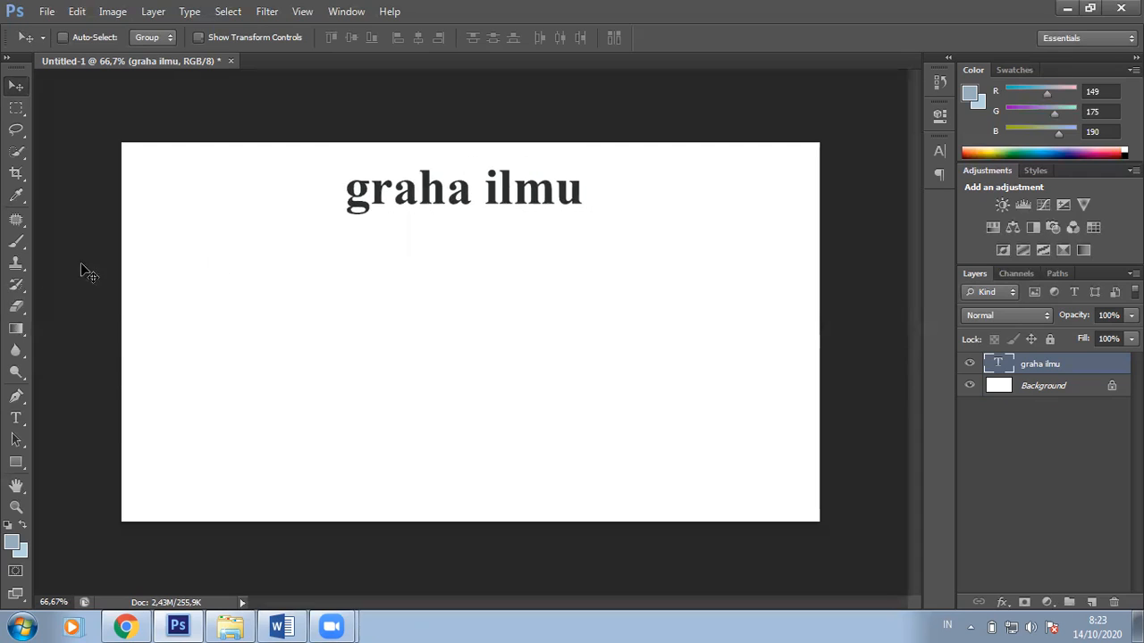
Step: Replace the lowercase g and i with capitals so the title reads 'Graha Ilmu'
click(18, 418)
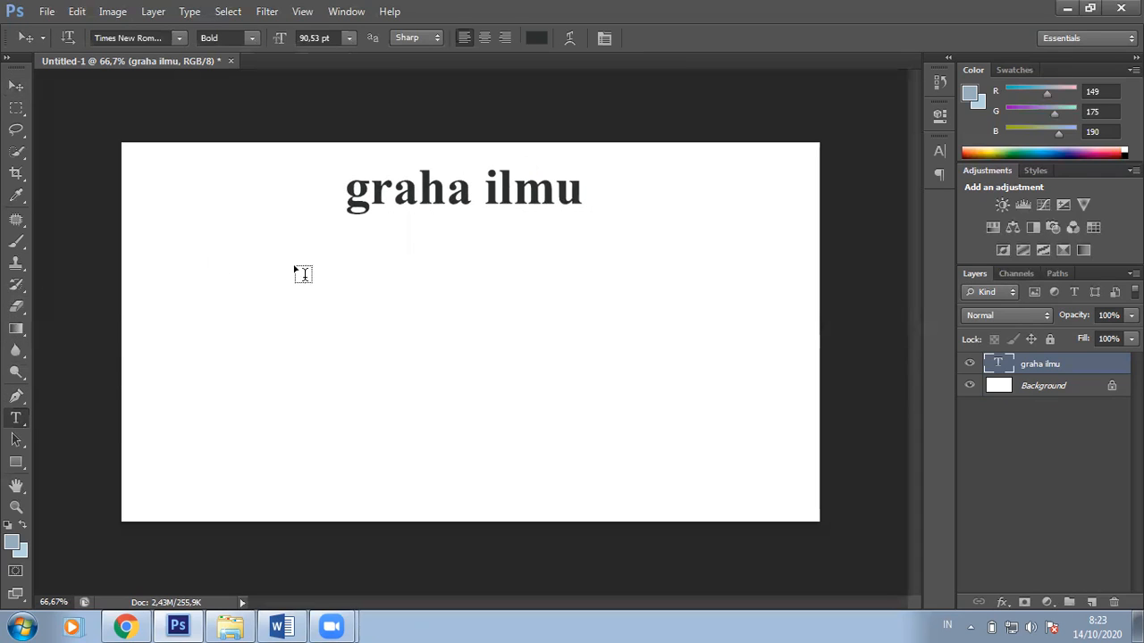
click(371, 189)
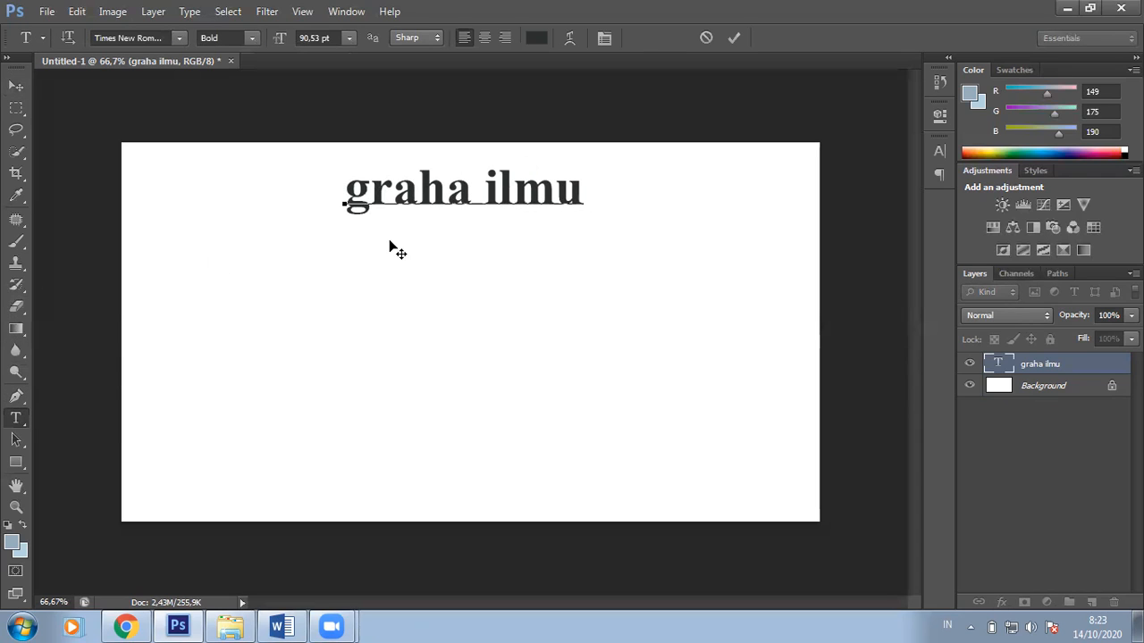
key(BackSpace)
text(G)
key(Right)
key(Right)
key(Right)
key(Right)
key(Delete)
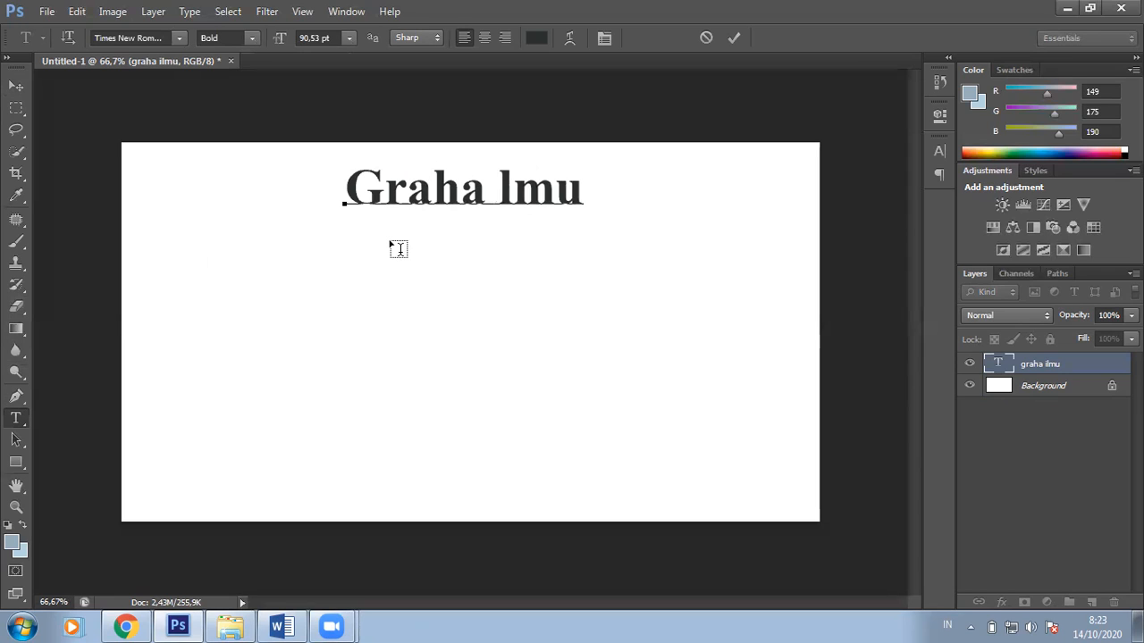
text(I)
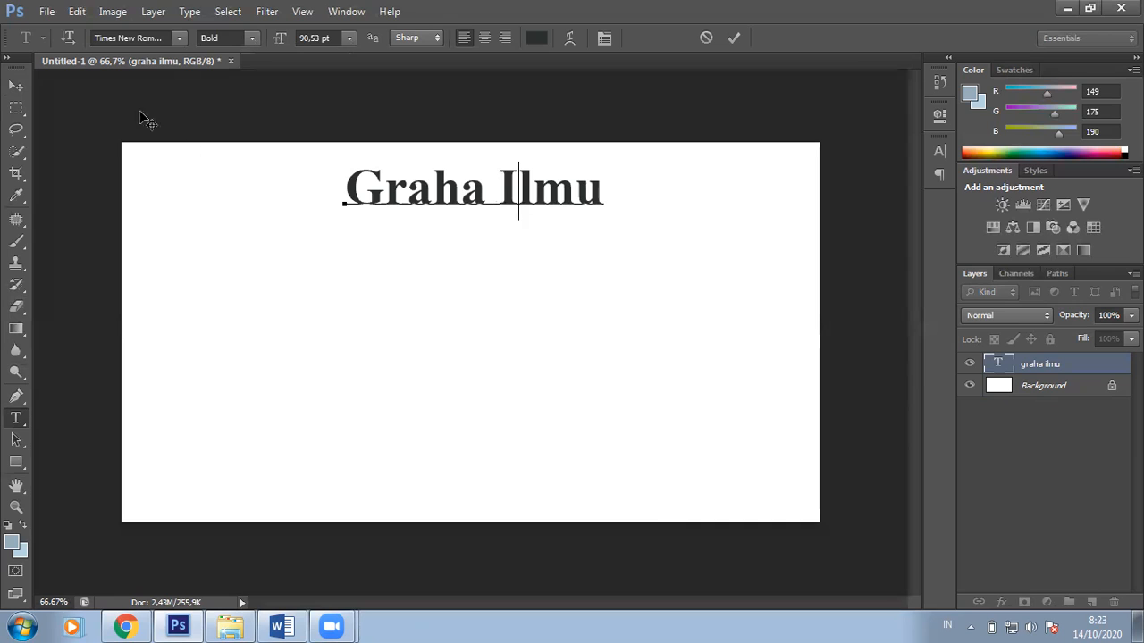
click(14, 85)
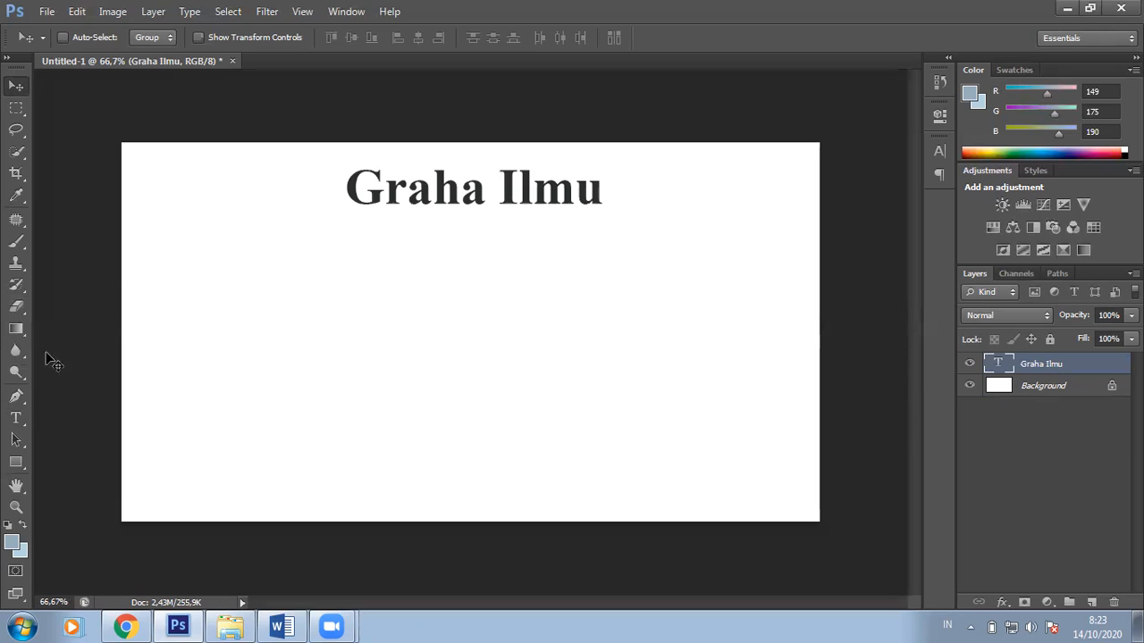
Step: Type the author's name below the title and set it to 30 pt
click(17, 420)
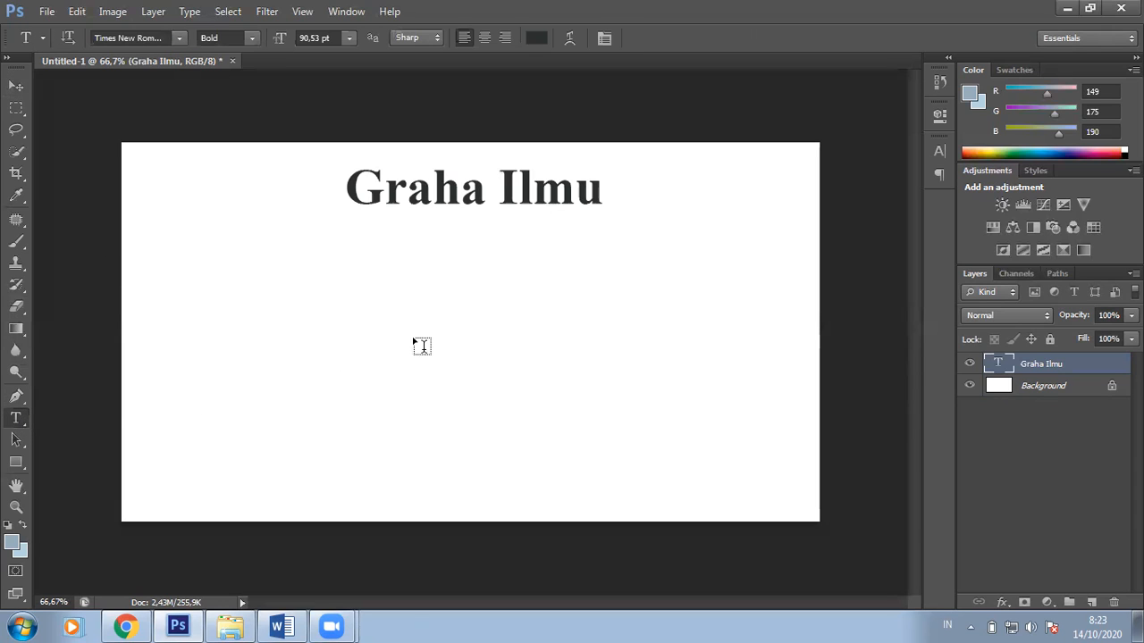
click(439, 313)
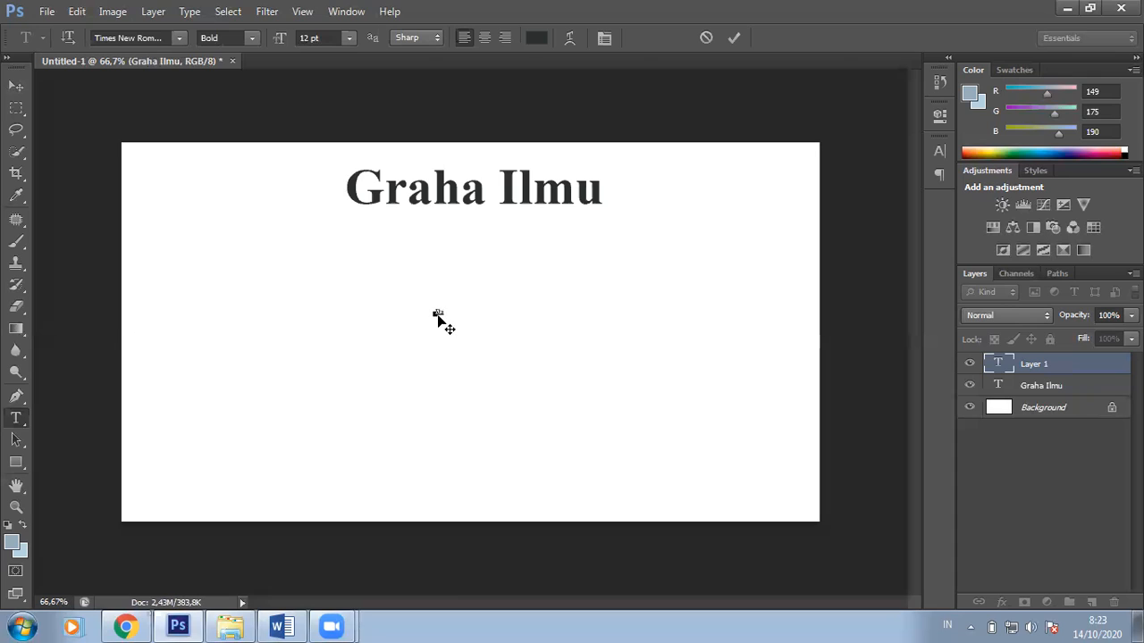
key(ctrl+a)
click(348, 39)
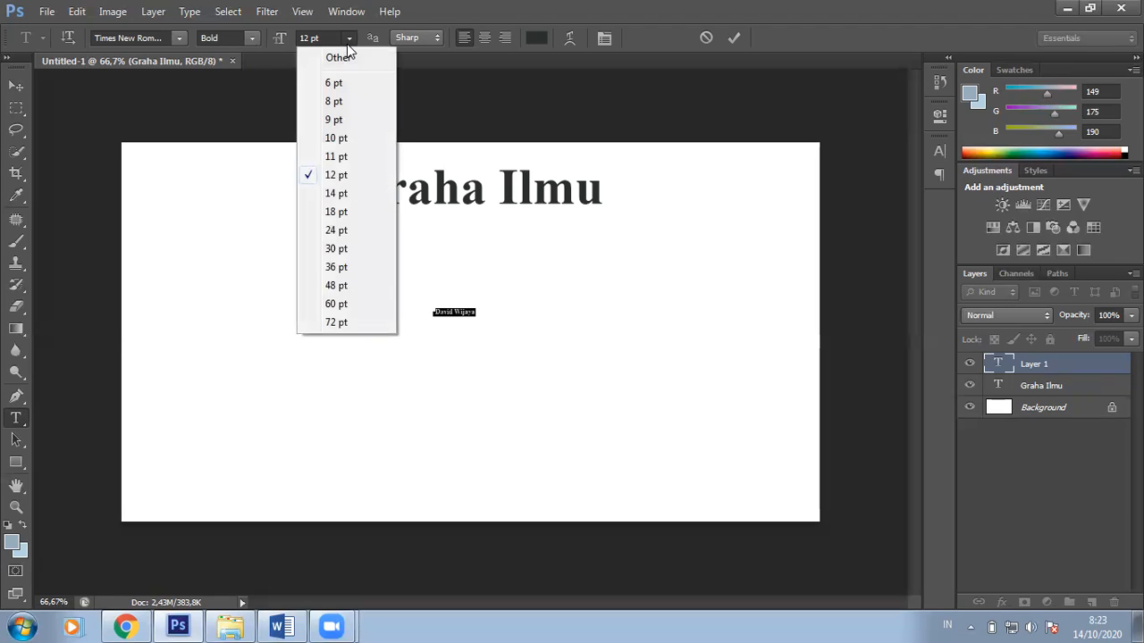
click(349, 231)
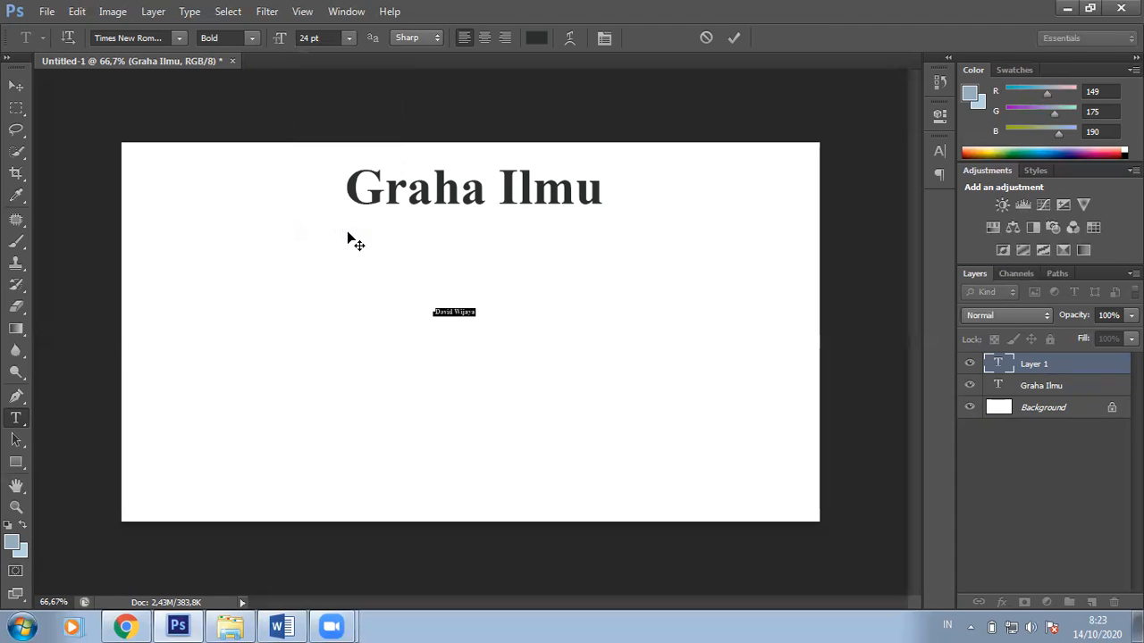
click(348, 39)
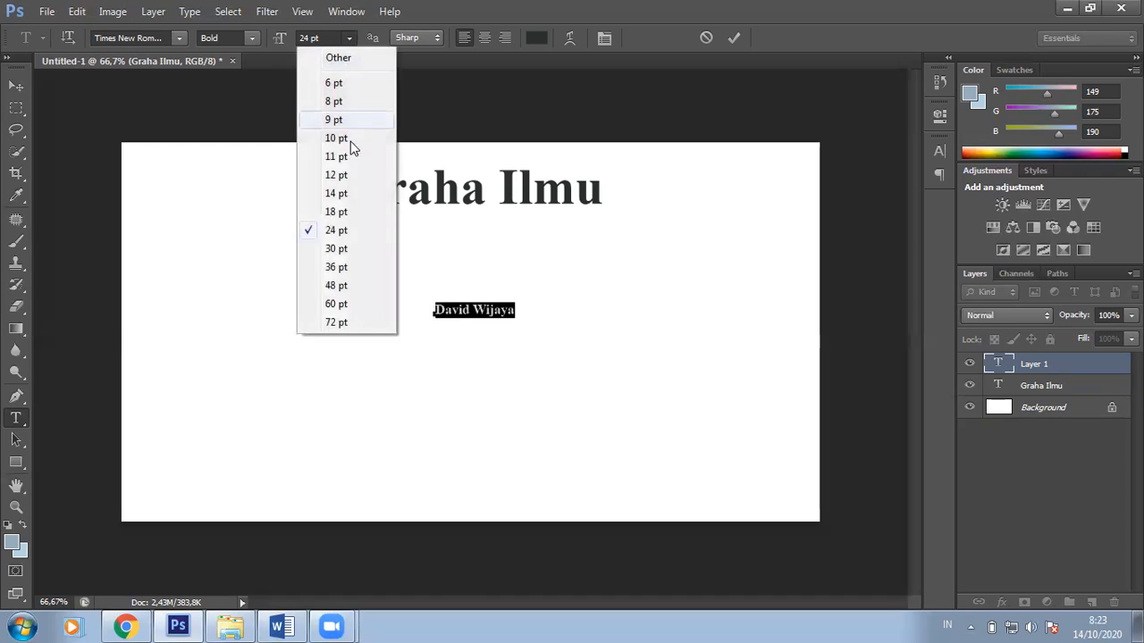
click(345, 252)
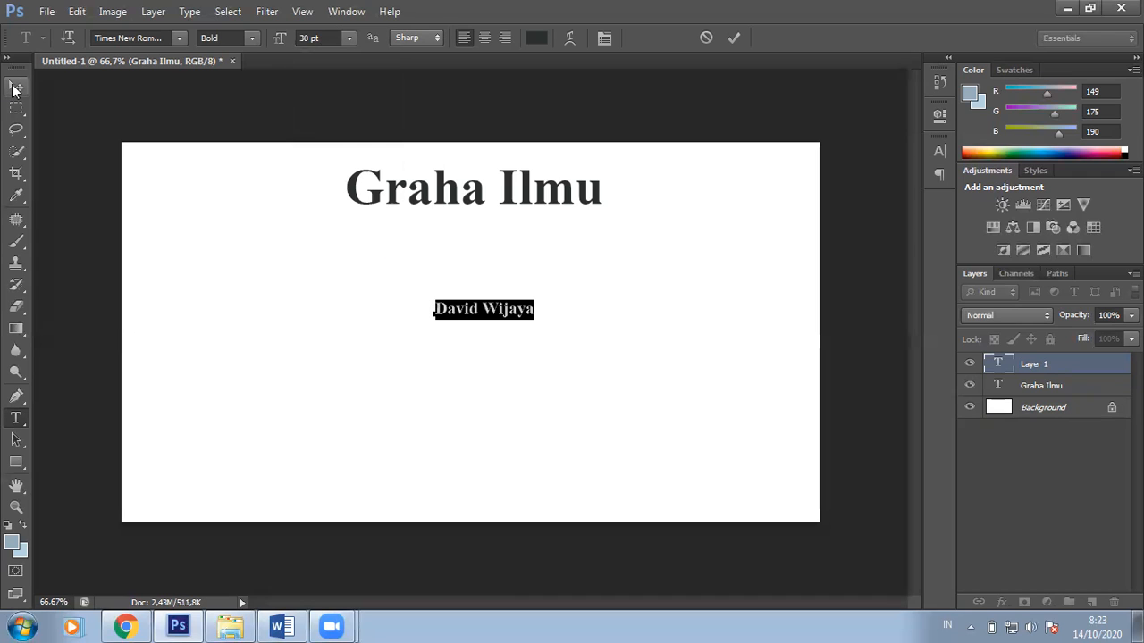
Step: Move the author's name to the right, beneath the title
click(15, 86)
drag(531, 334, 782, 328)
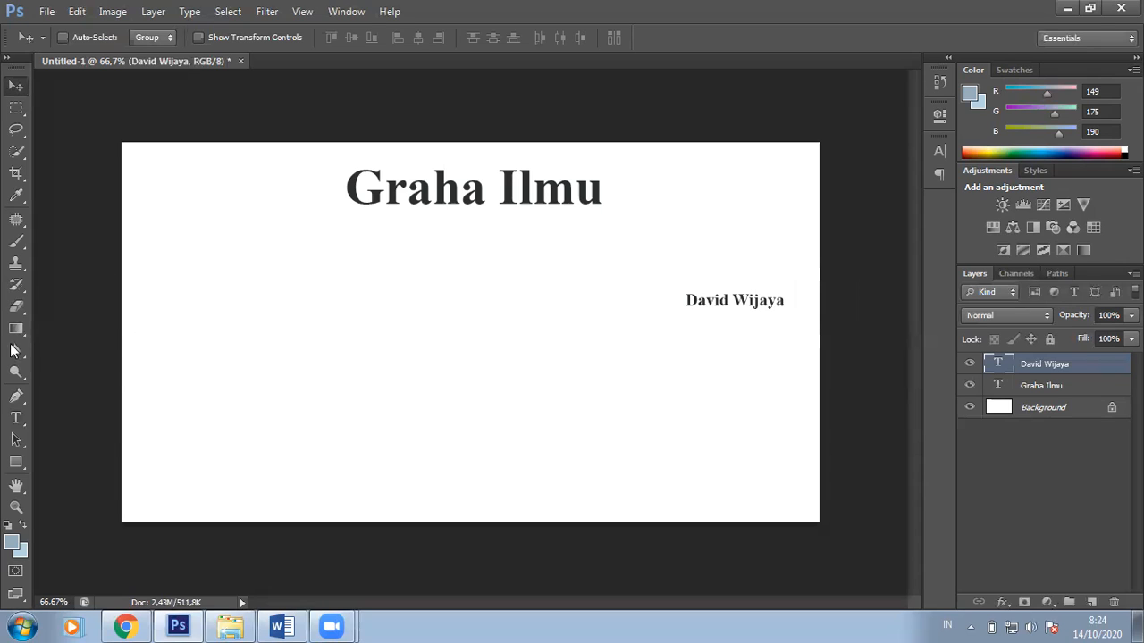
click(16, 418)
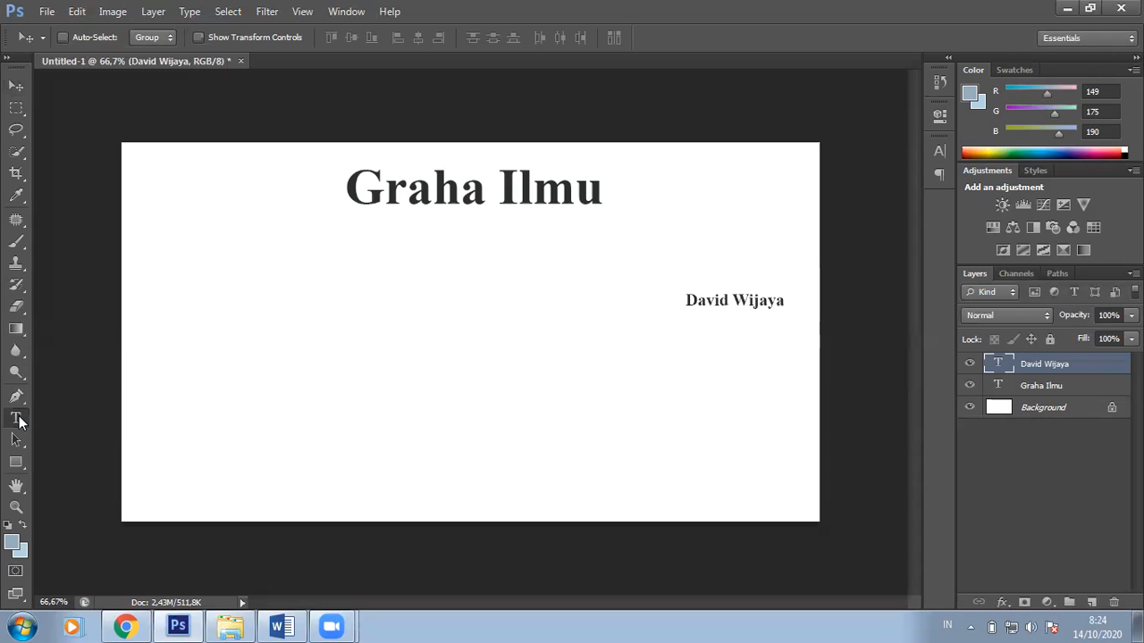
Step: Type the three subtitle lines 'APLIKASI EXCEL', 'dalam' and 'Valuasi Perusahaan Berbasis IFRS'
click(211, 411)
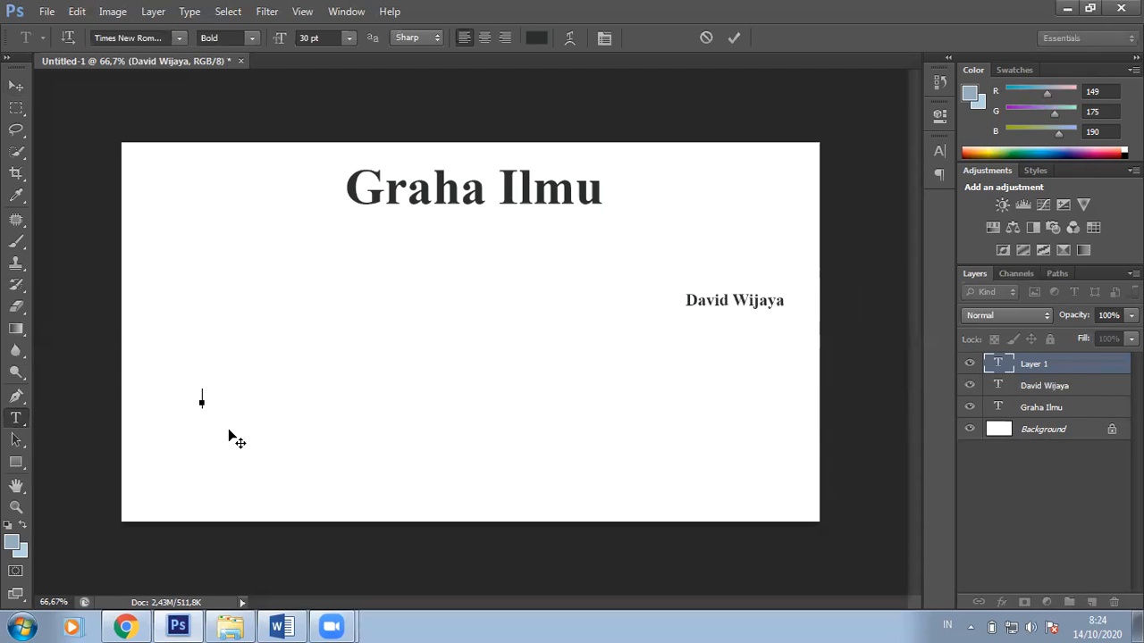
key(Caps_Lock)
text(APIIKASI EXCEL)
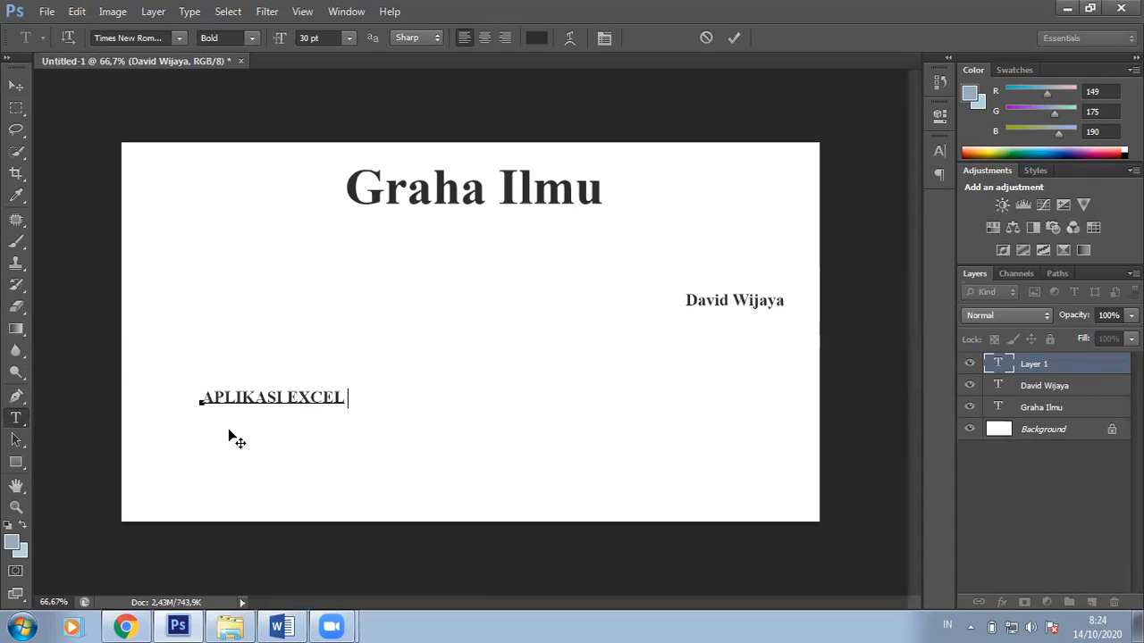
key(Return)
key(Caps_Lock)
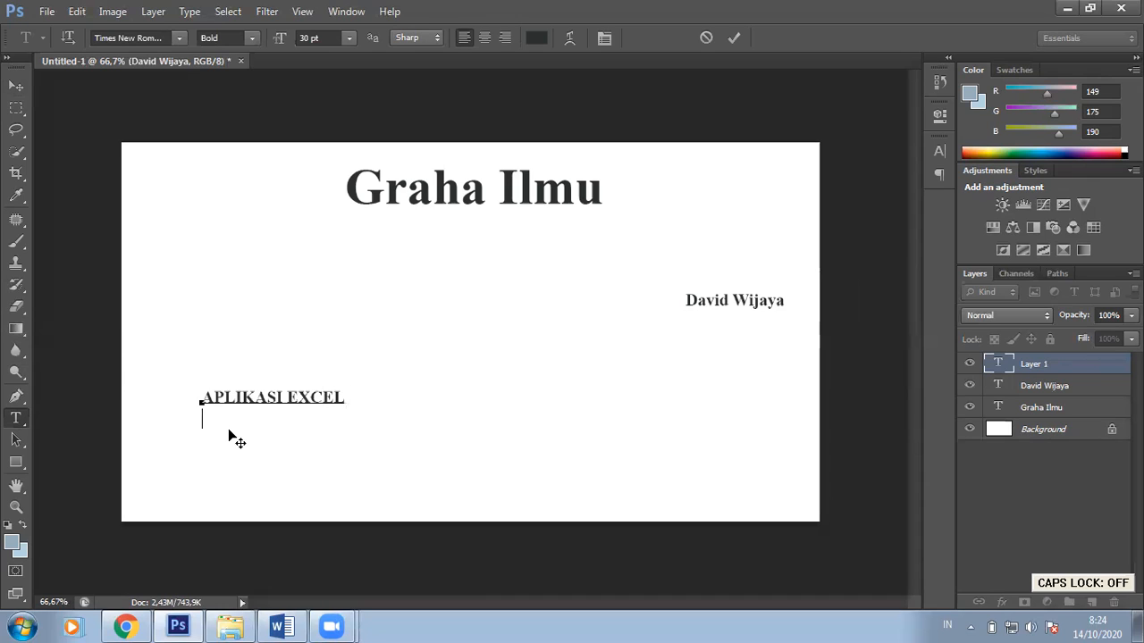
text(dalam)
key(Return)
text(Valuas)
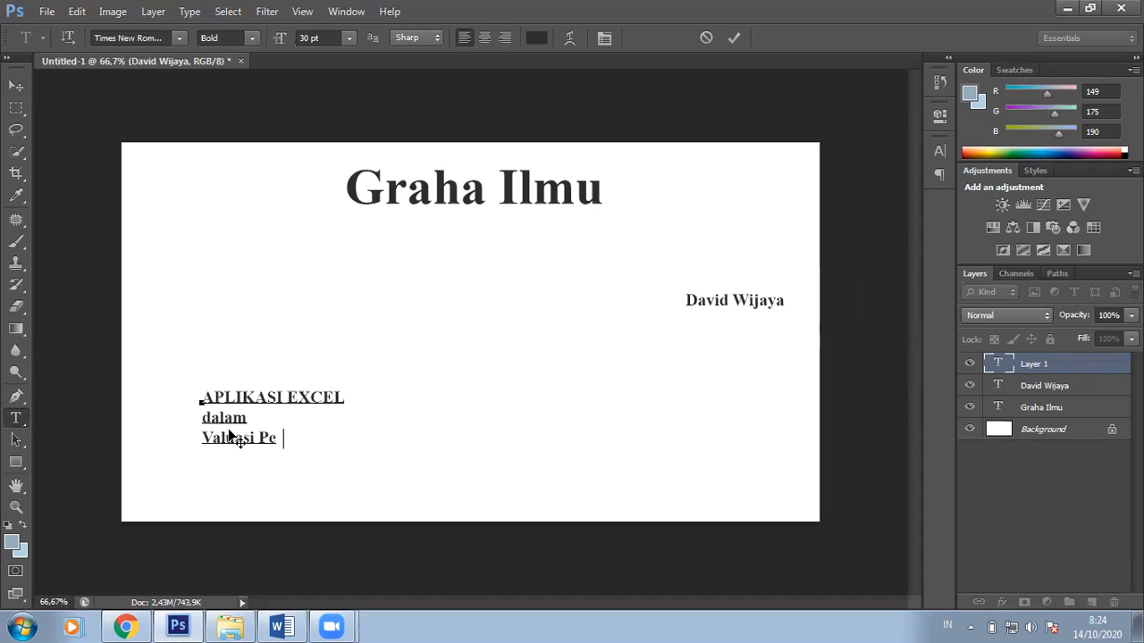
text(i Perusahaan)
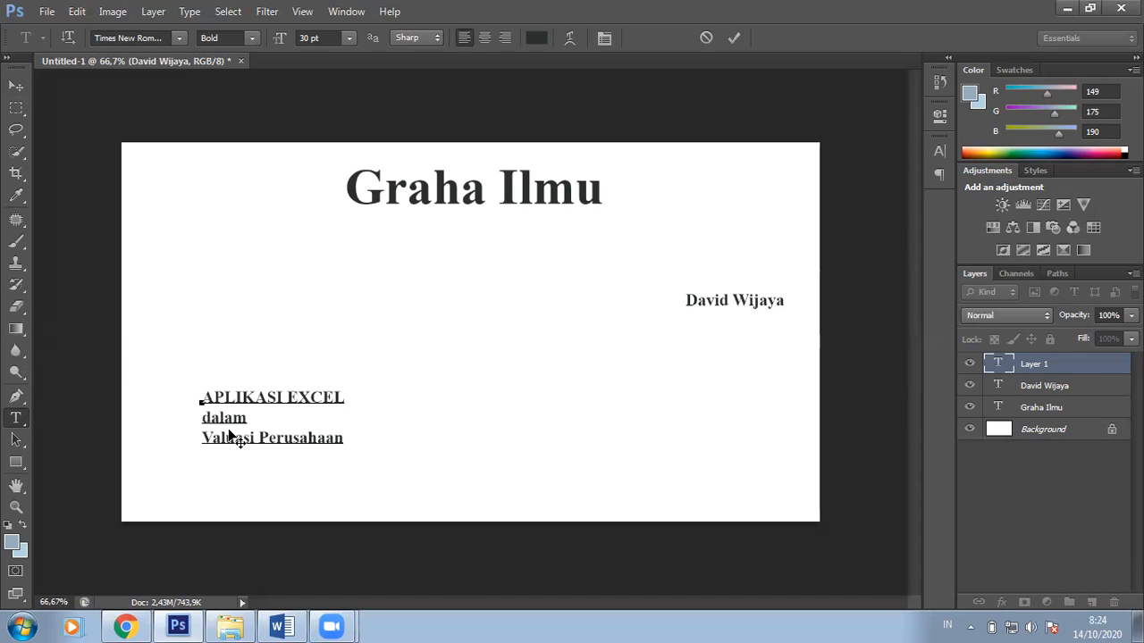
text( Be basisIFRS)
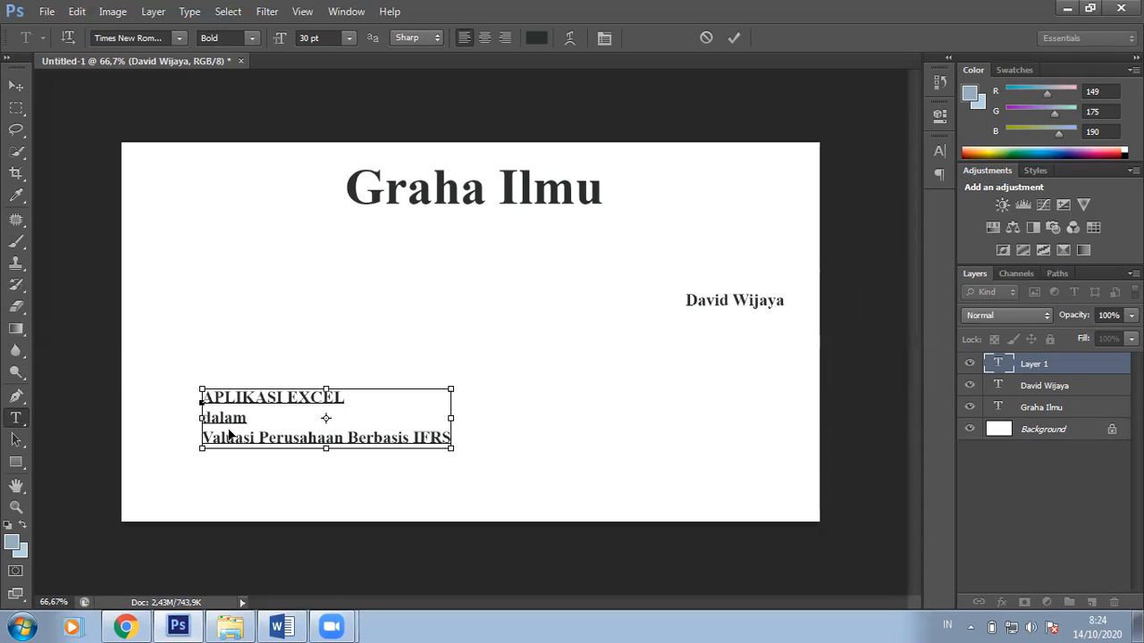
Step: Centre-align the subtitle lines and move the block to the middle of the cover
key(ctrl+a)
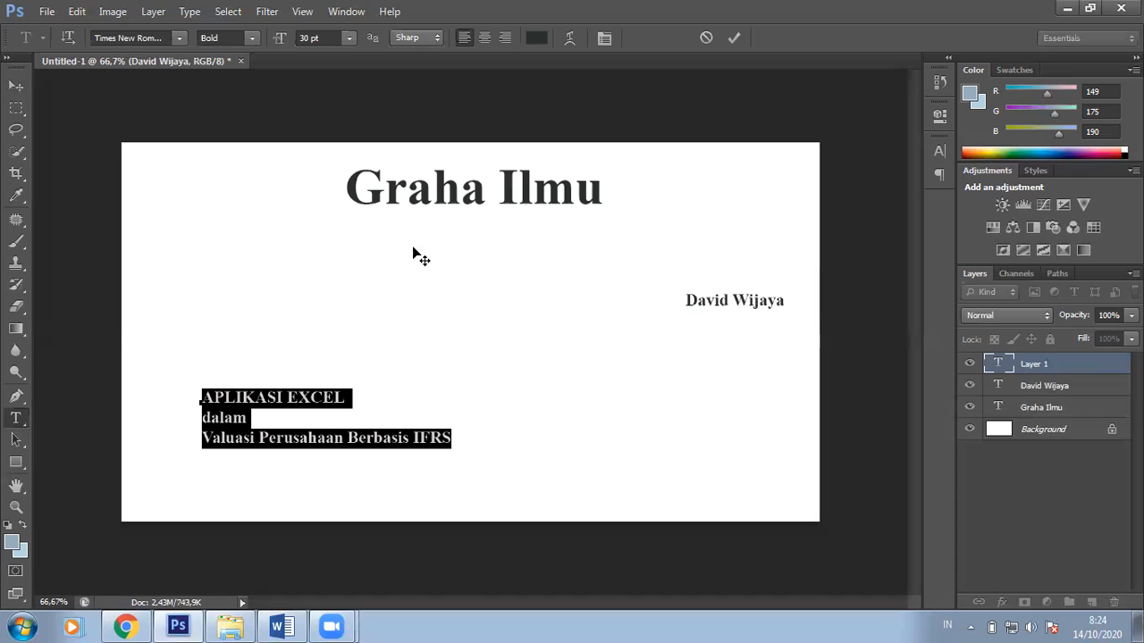
click(490, 37)
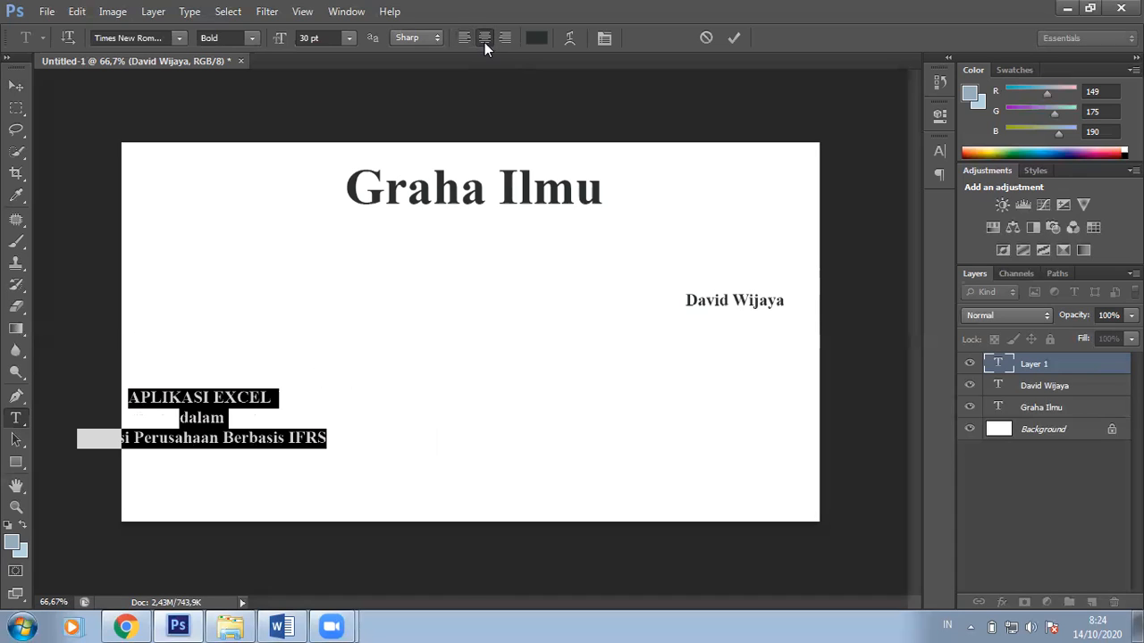
click(18, 86)
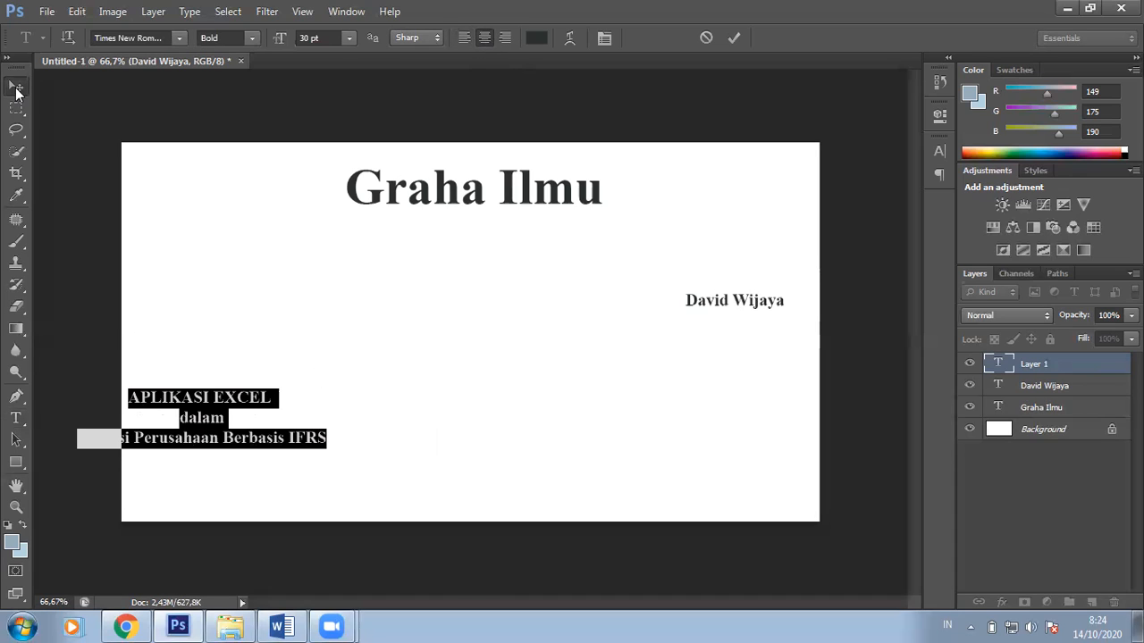
drag(219, 476, 485, 456)
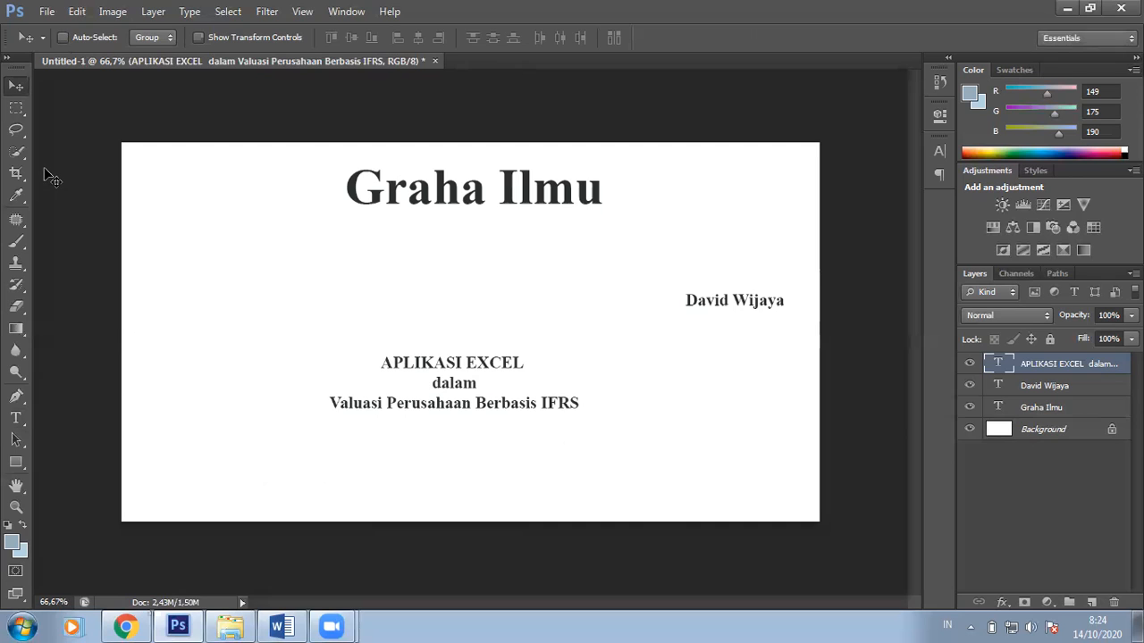
Step: Scale the subtitle up to about 236% and nudge it centrally below the author's name
key(ctrl+t)
drag(599, 430, 730, 510)
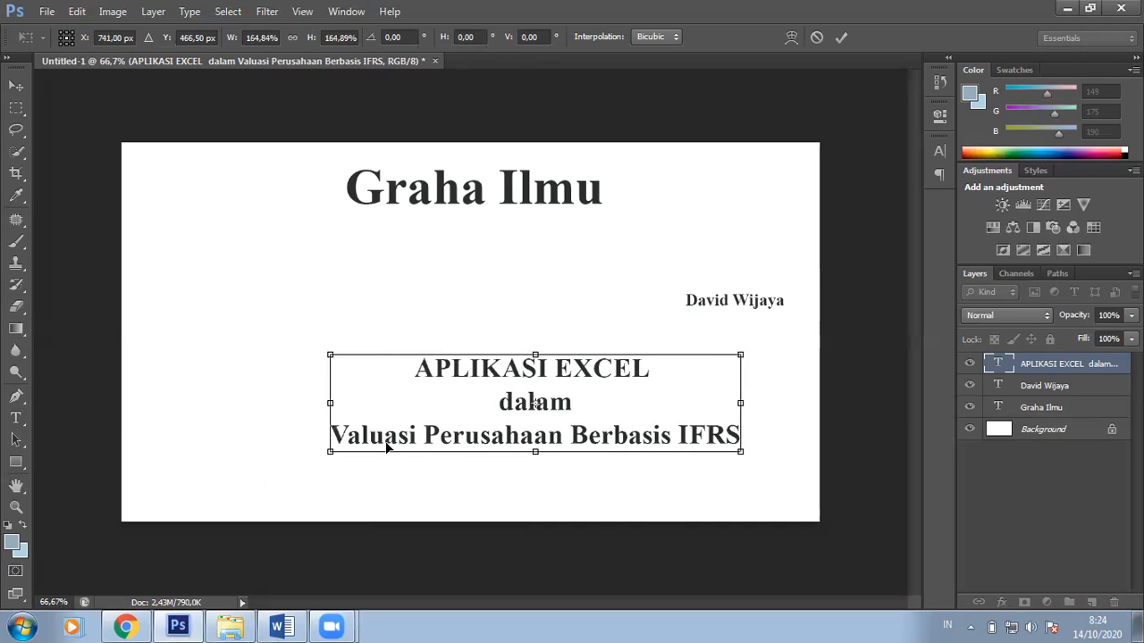
drag(329, 451, 182, 487)
drag(742, 354, 770, 335)
key(Return)
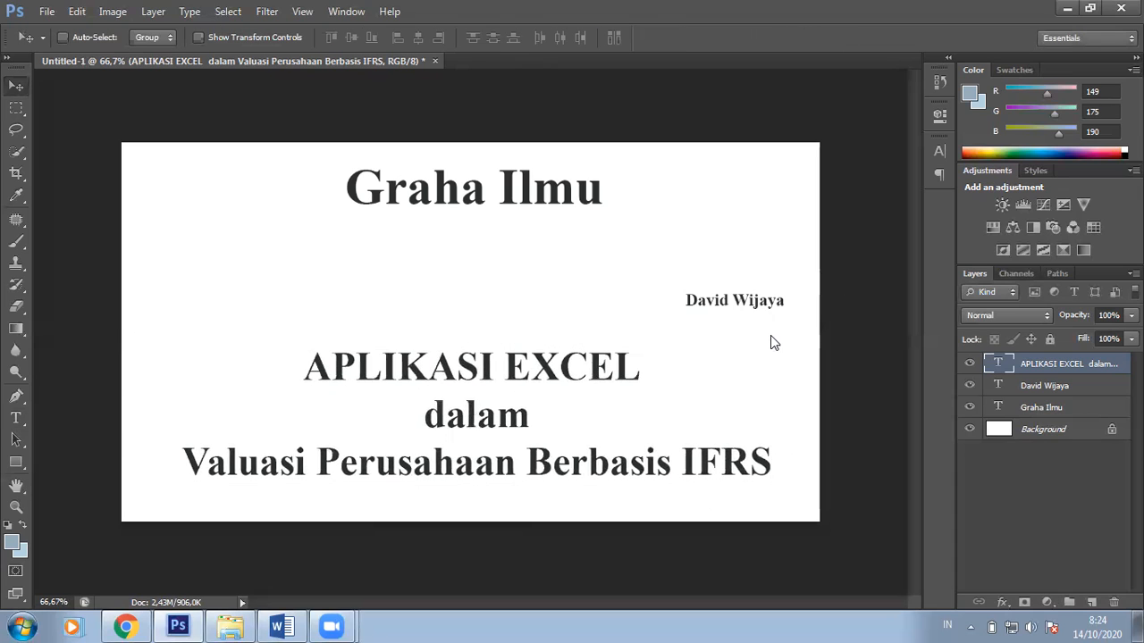
drag(636, 401, 626, 395)
drag(573, 422, 580, 417)
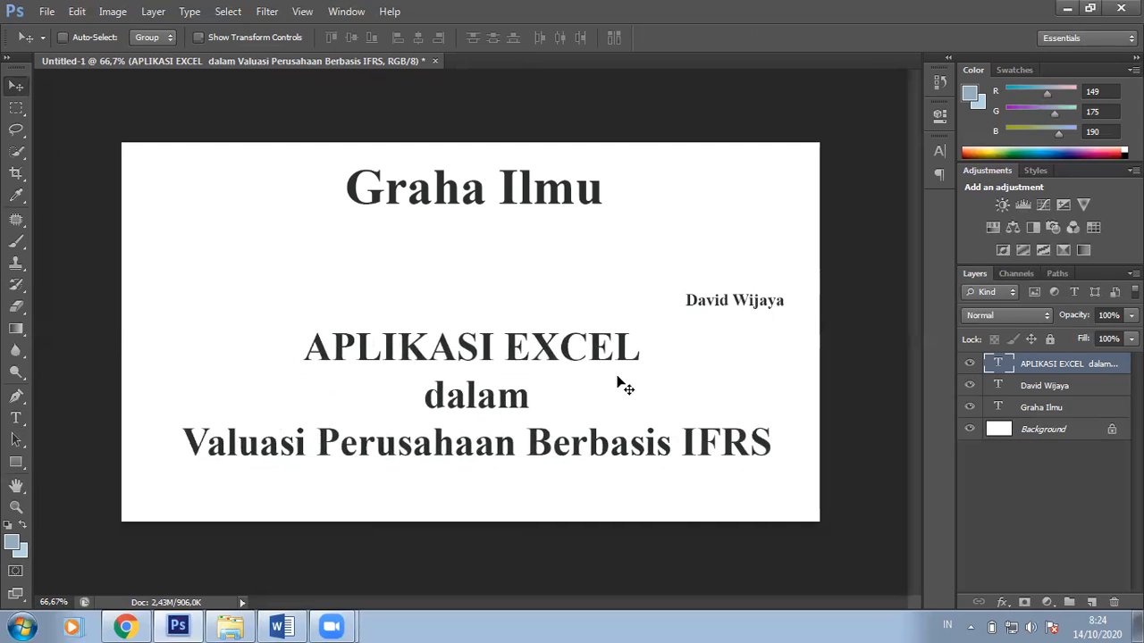
click(1005, 432)
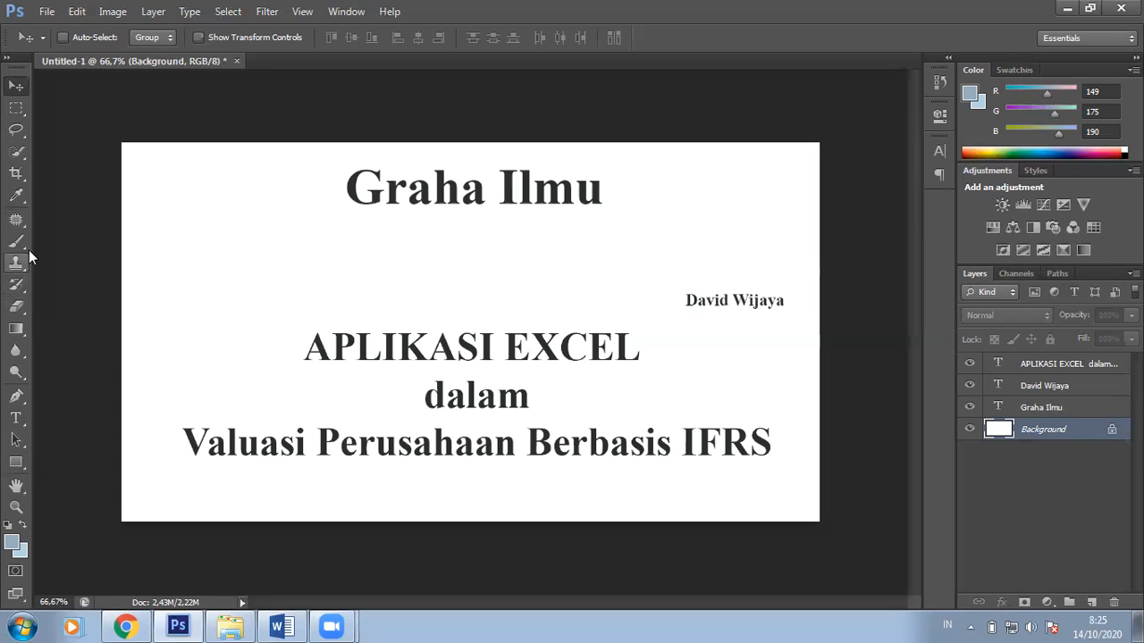
Step: Select the whole cover area with a rectangular marquee
click(14, 109)
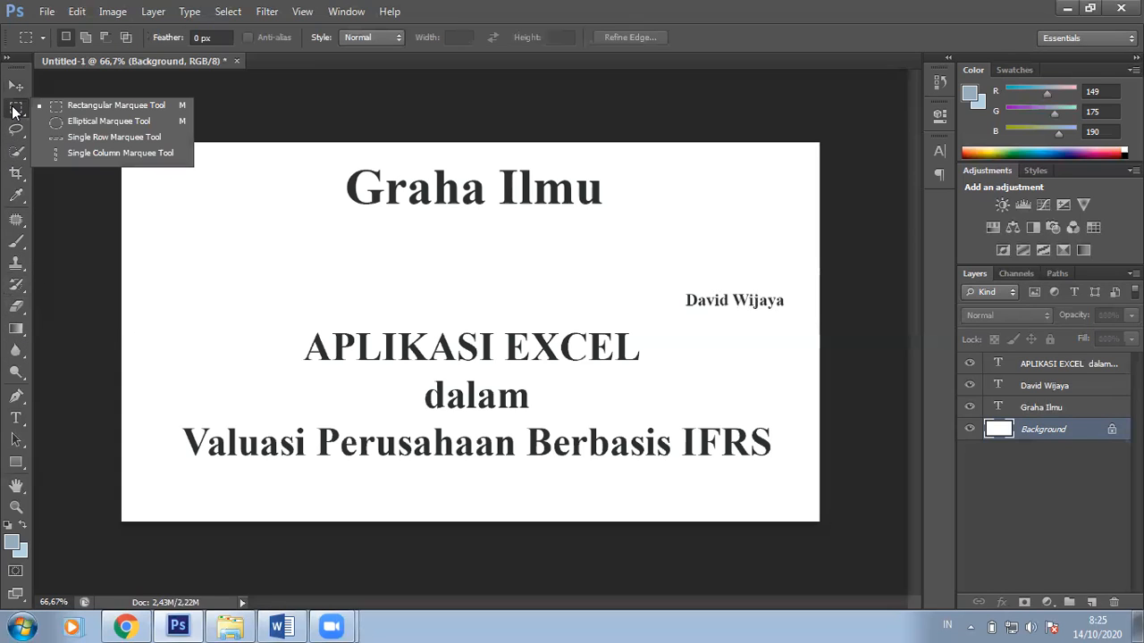
click(54, 109)
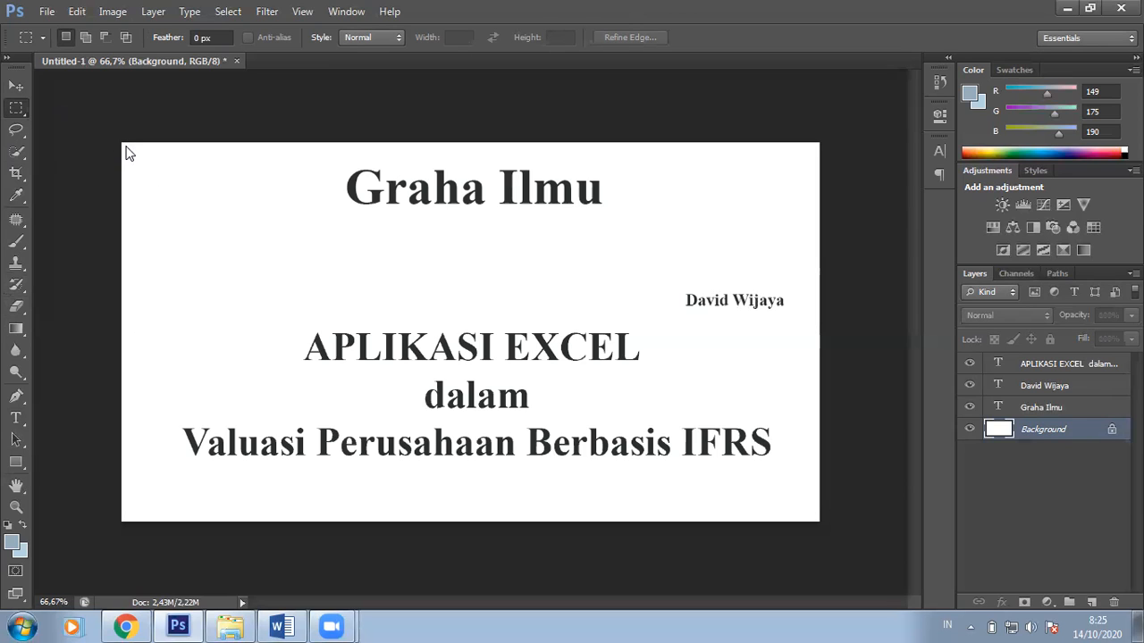
drag(126, 149, 813, 517)
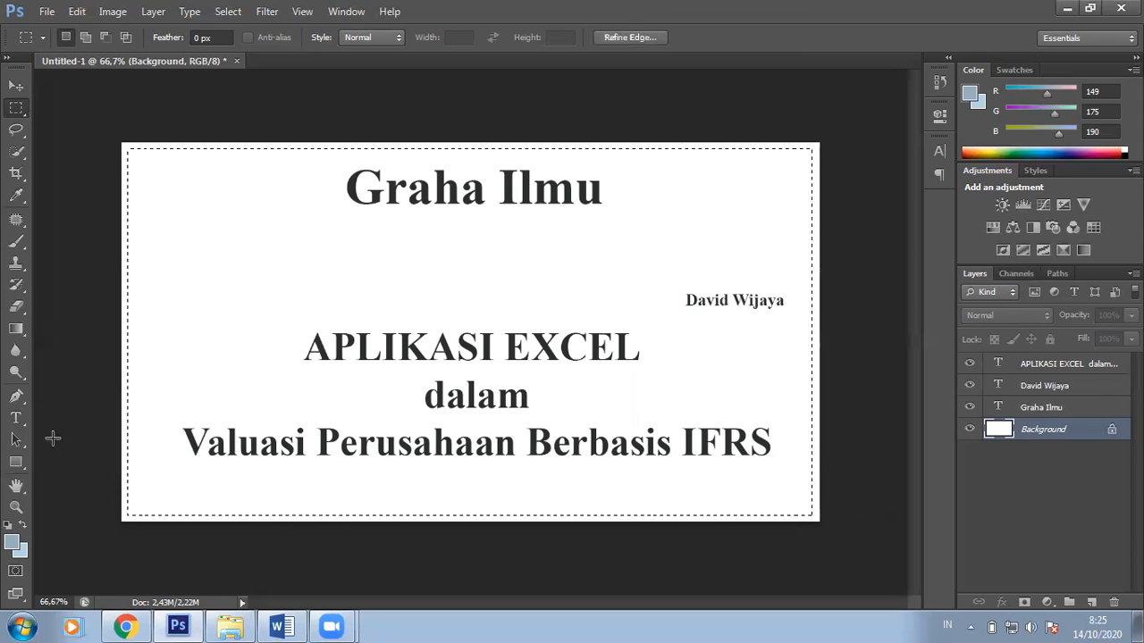
Step: Set the foreground colour to bright yellow (f0fe0a)
click(13, 545)
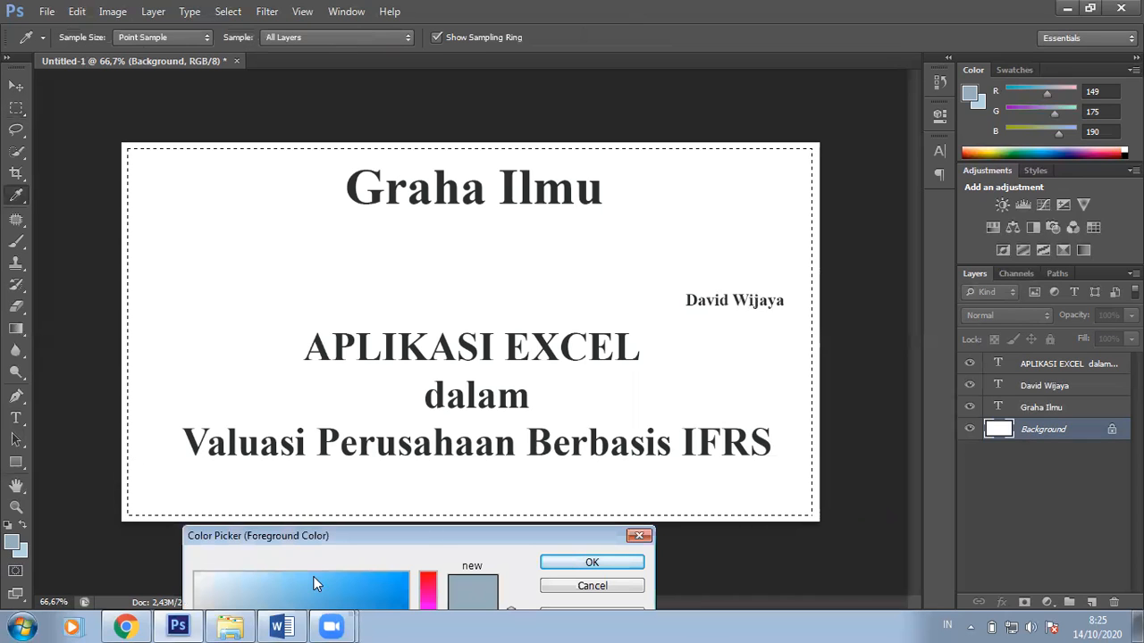
drag(425, 534, 568, 231)
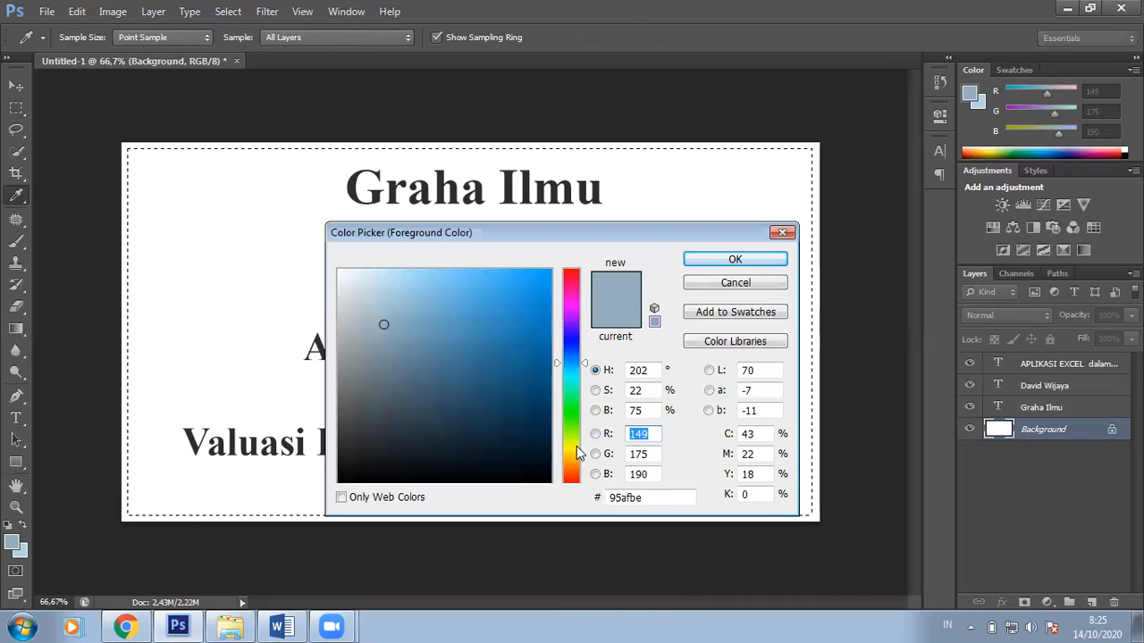
click(577, 444)
drag(482, 292, 543, 270)
click(723, 255)
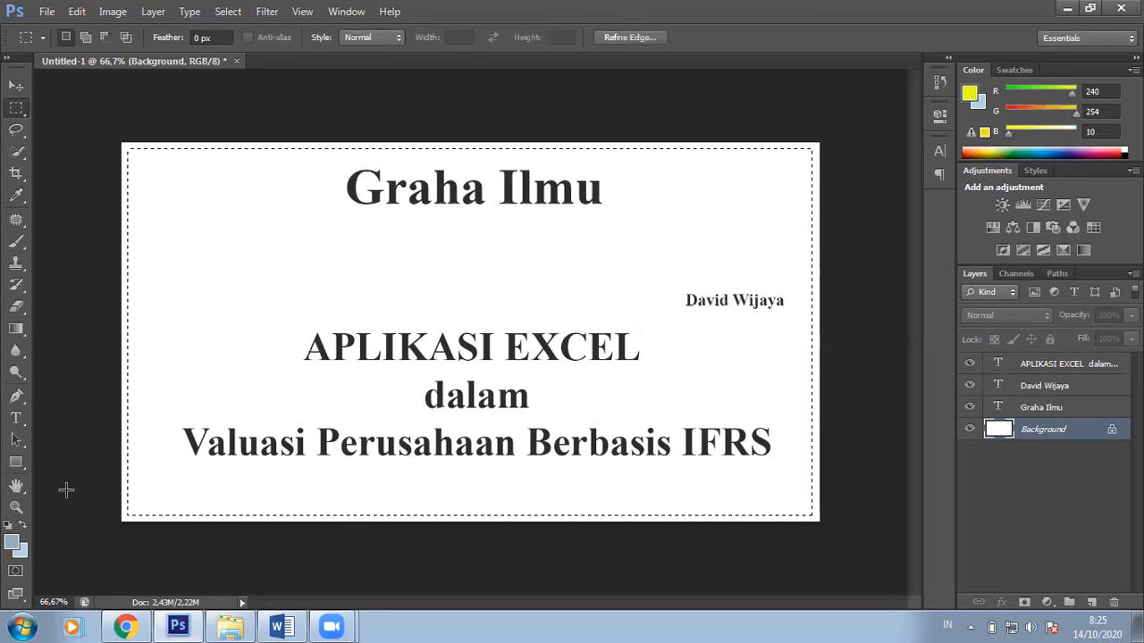
Step: Set the background colour to pale yellow (f8fe96)
click(19, 552)
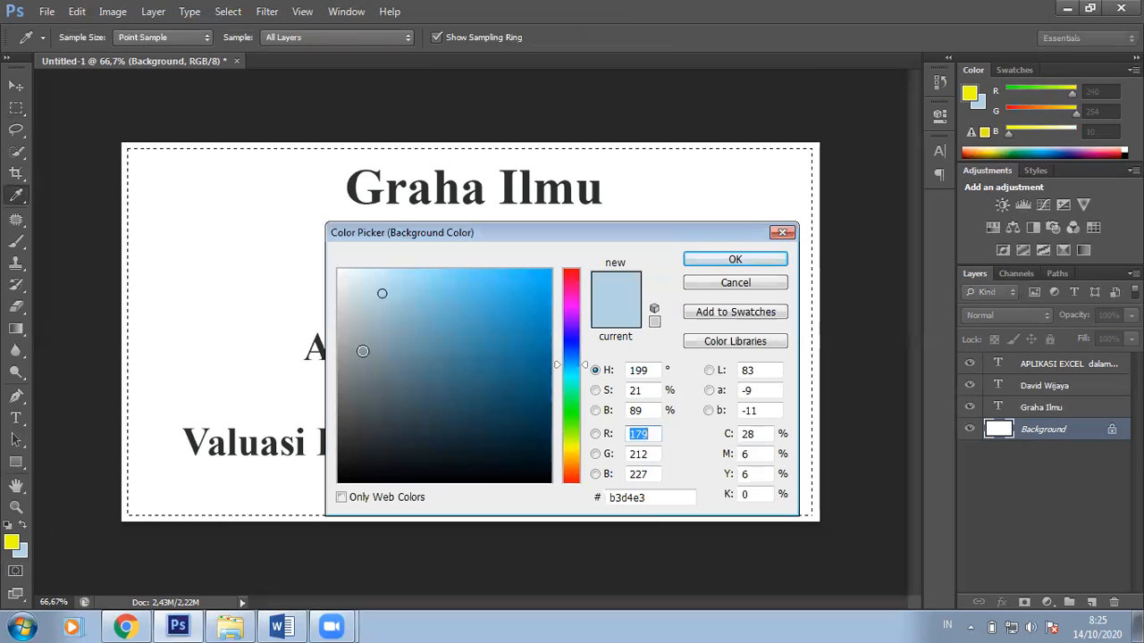
click(16, 539)
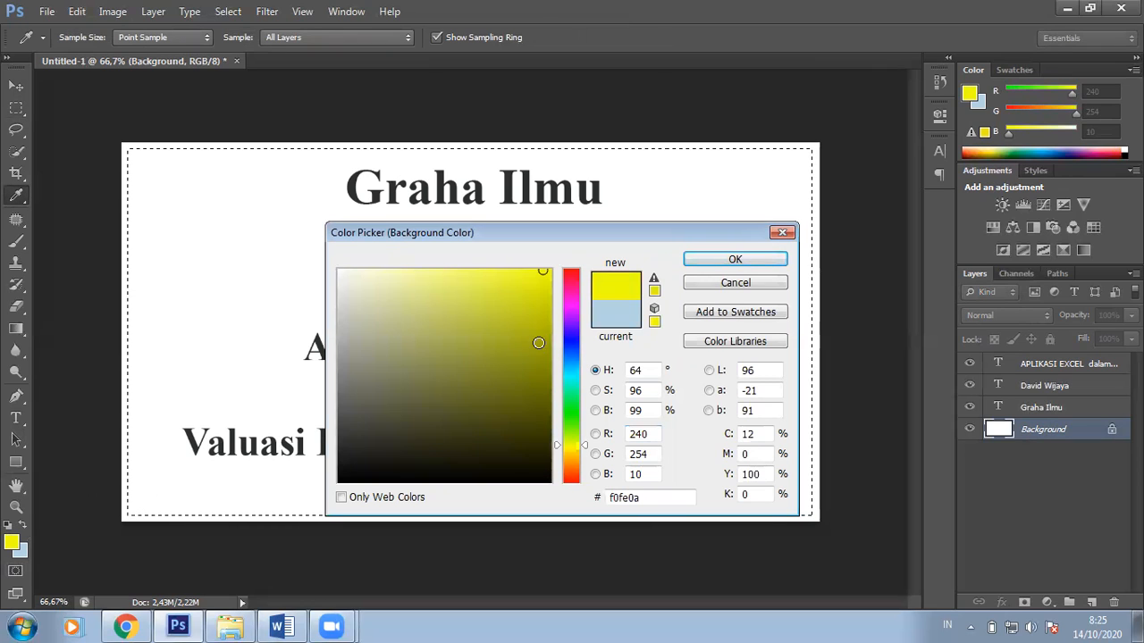
drag(454, 269, 427, 268)
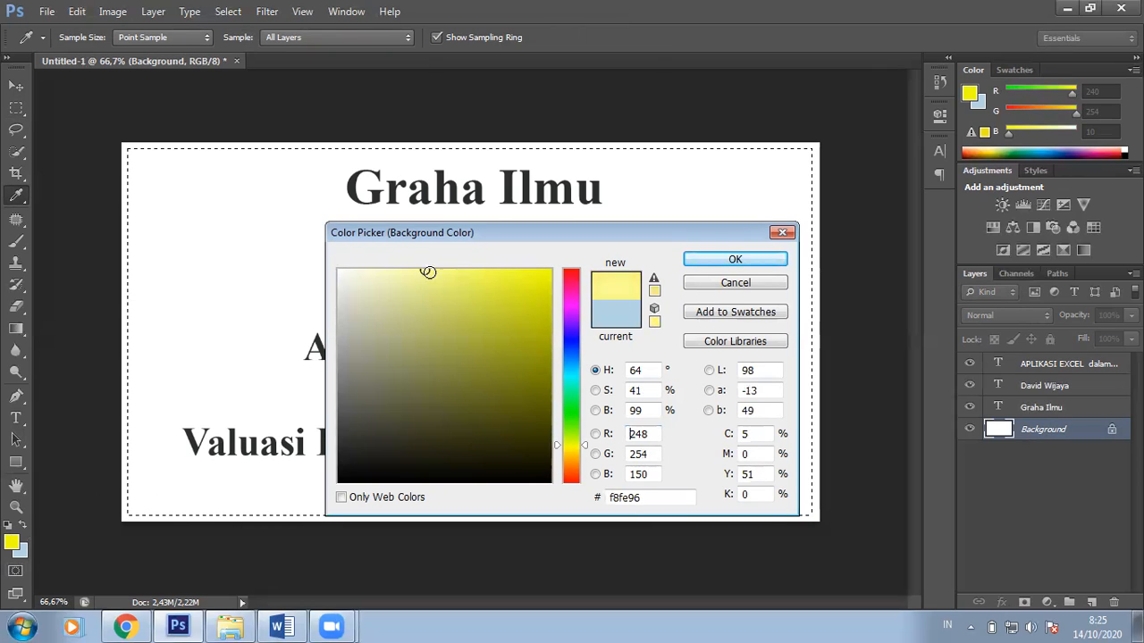
click(695, 260)
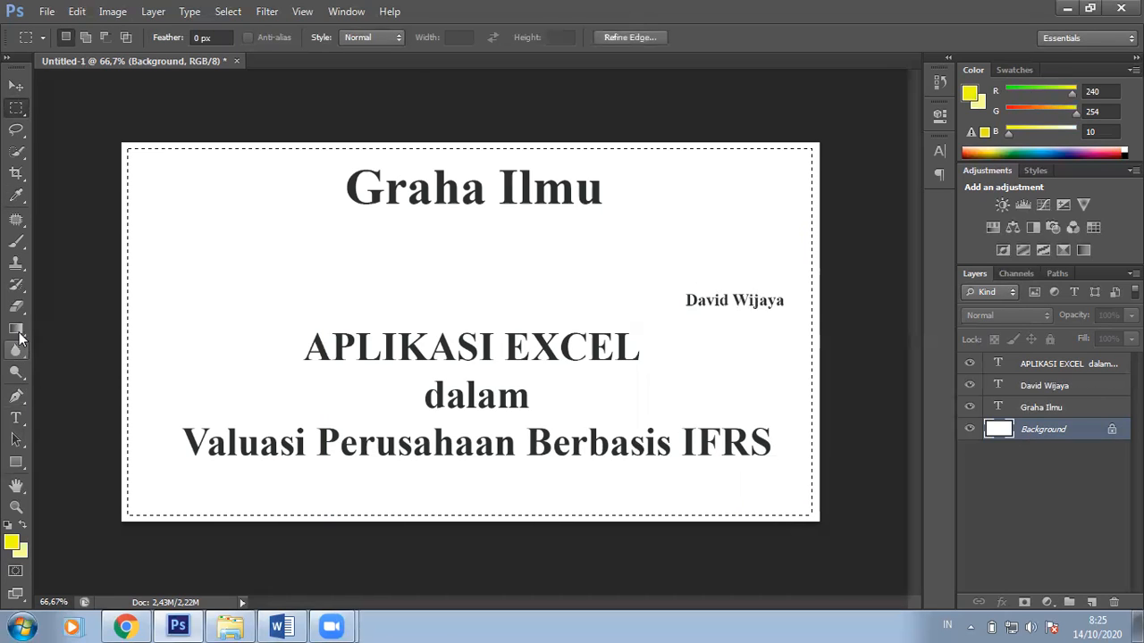
Step: Fill the selection with a top-down bright-to-pale yellow gradient, then deselect
click(18, 332)
click(18, 333)
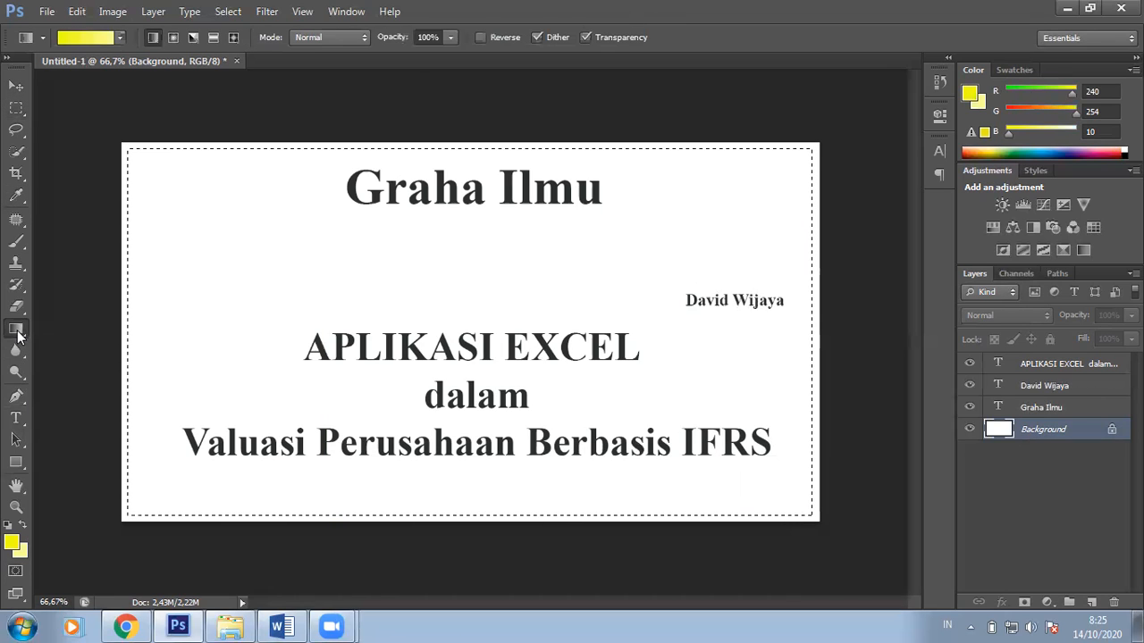
drag(495, 182, 489, 399)
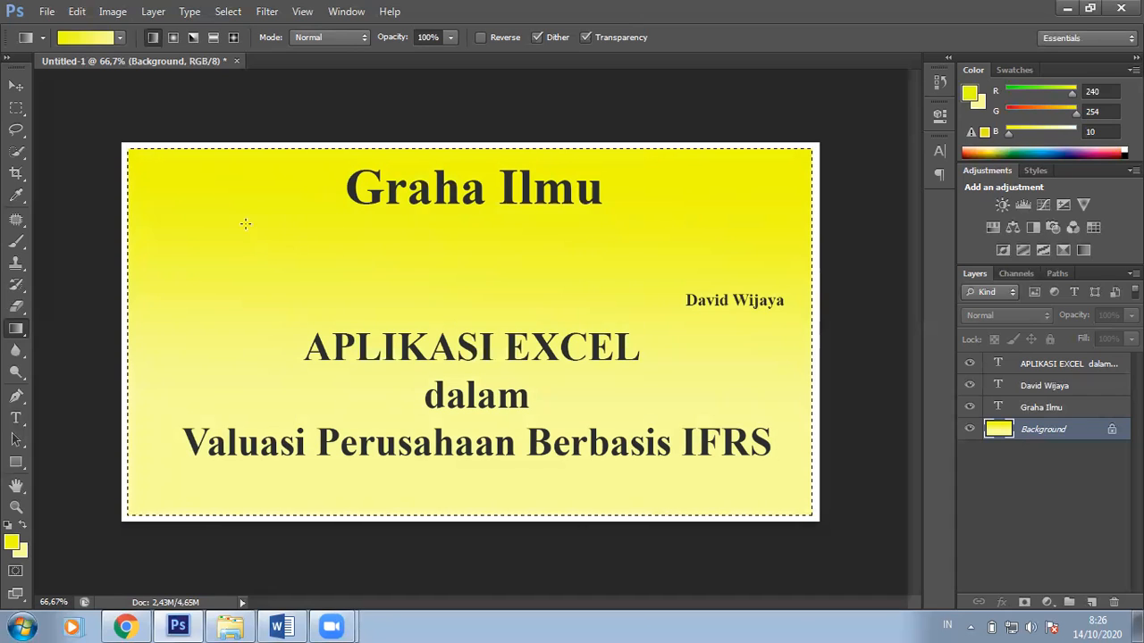
click(16, 107)
click(89, 119)
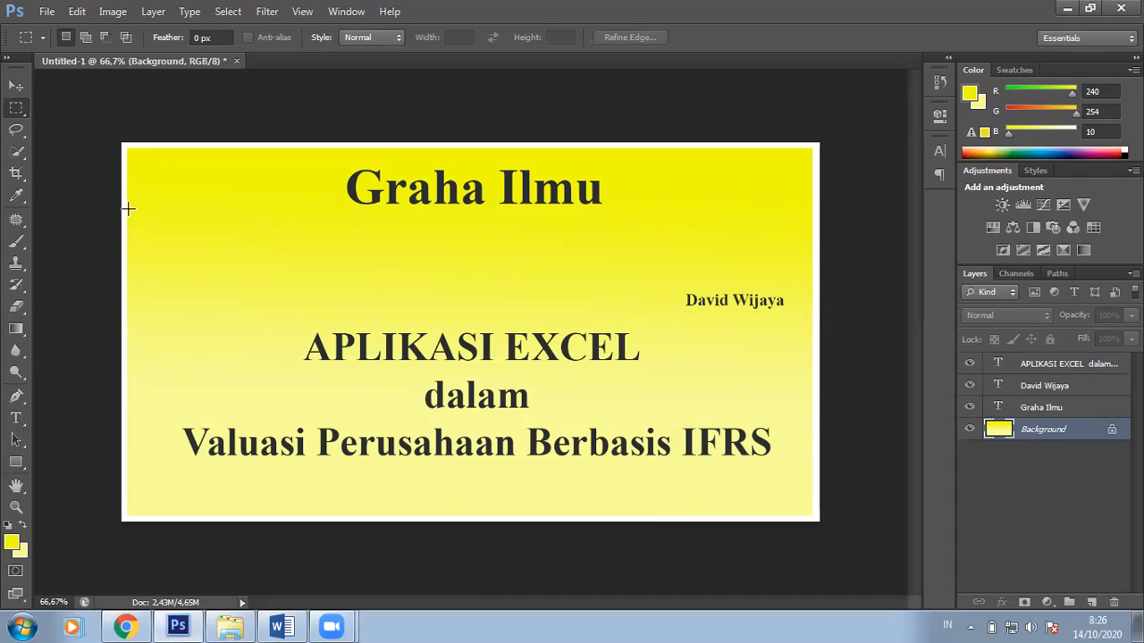
Step: Select a thin strip across the cover under the title and fill it white with the Paint Bucket
drag(126, 220, 813, 234)
drag(816, 231, 816, 224)
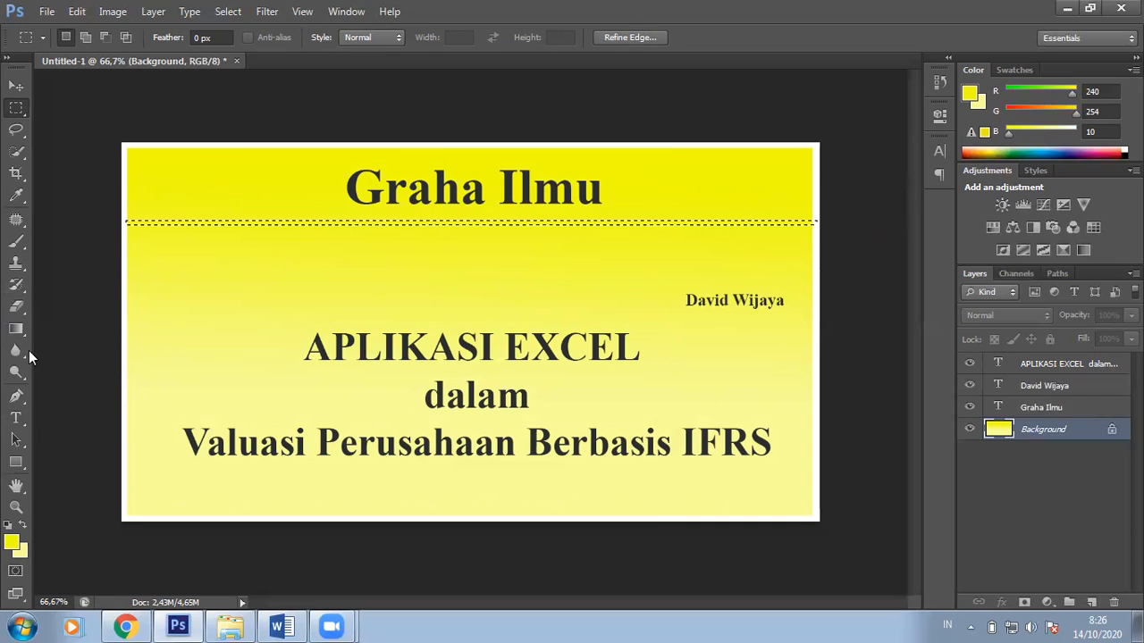
click(23, 523)
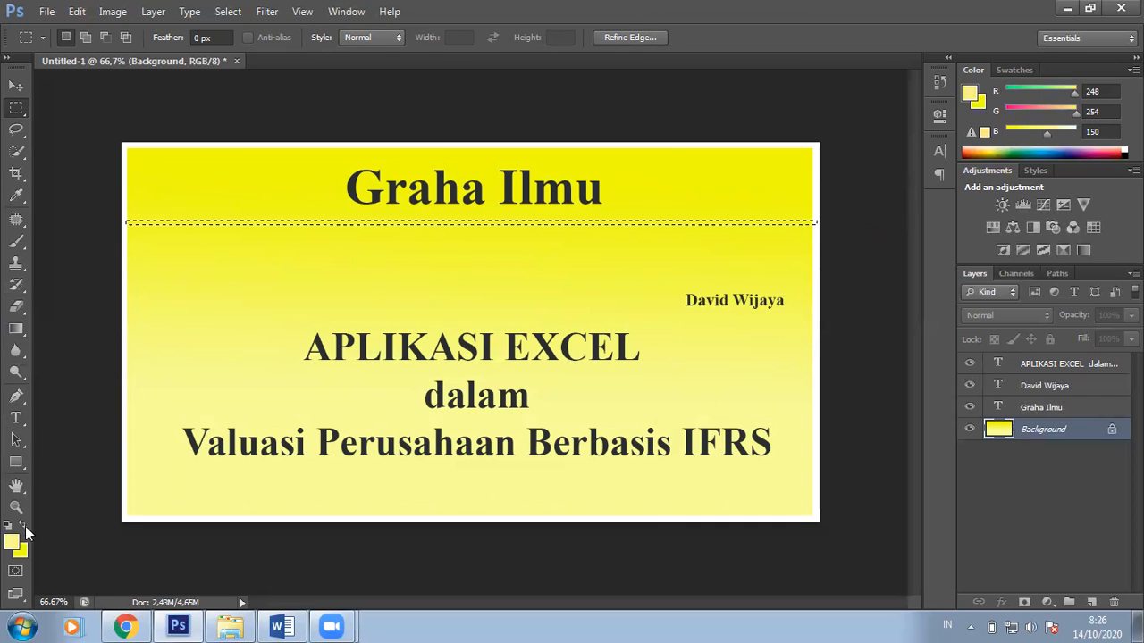
click(21, 326)
click(86, 341)
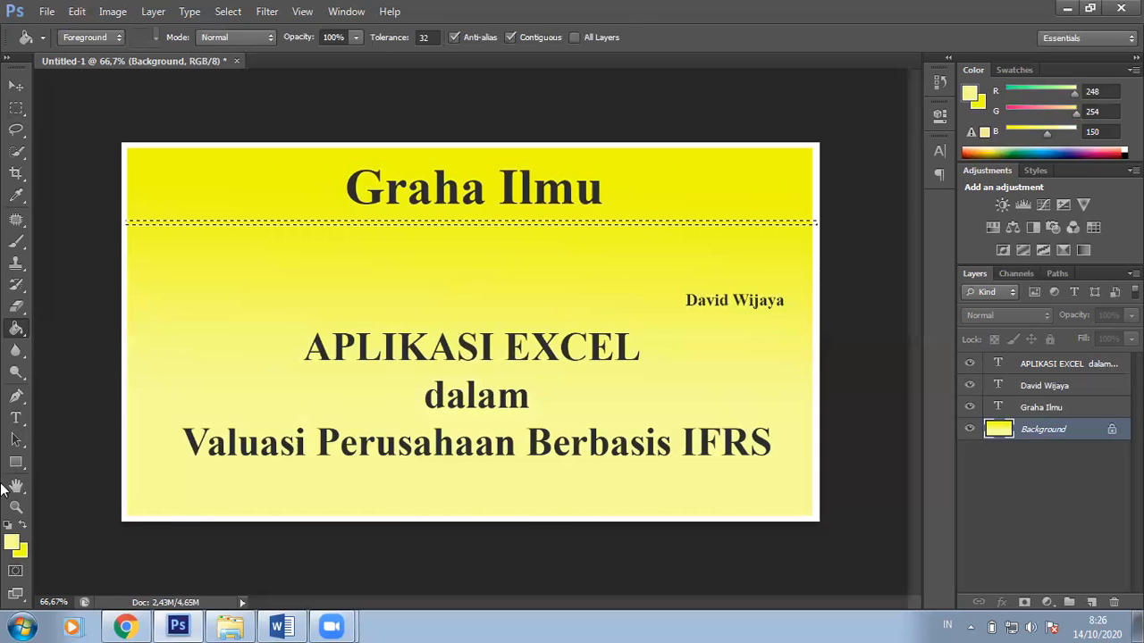
click(11, 542)
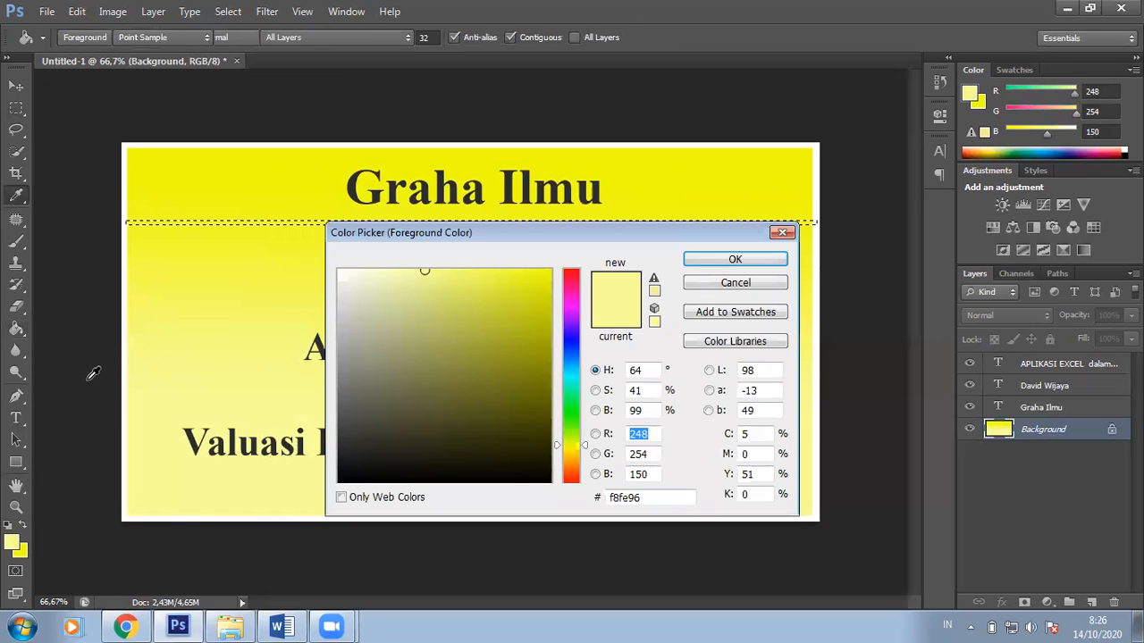
click(189, 145)
click(724, 259)
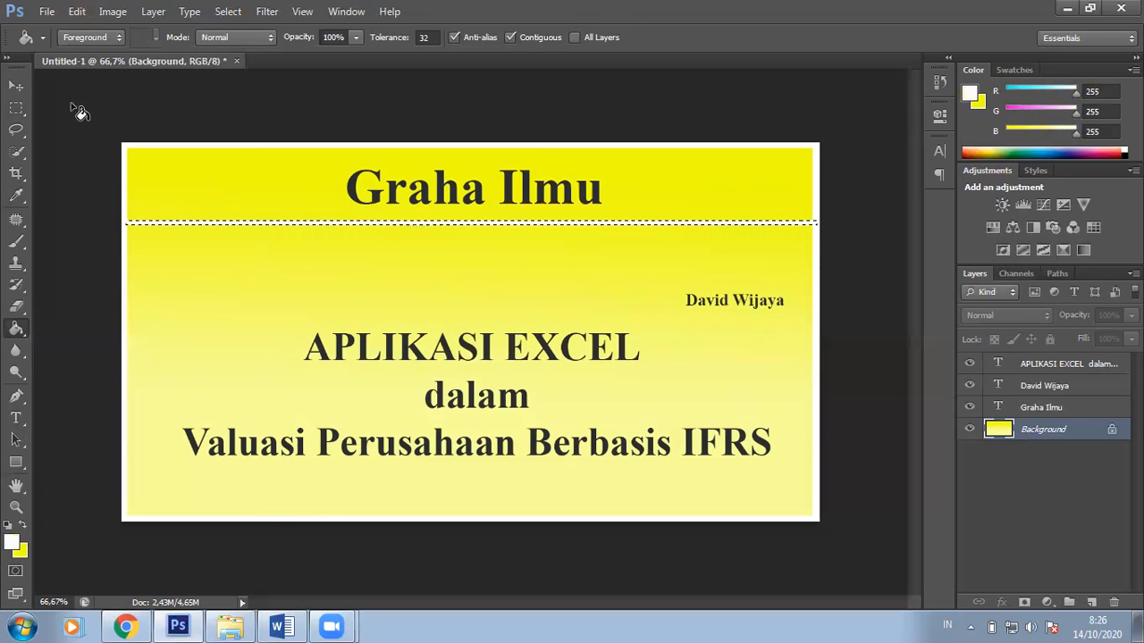
Step: Select a thin vertical column near the left edge, fill it white, and deselect
click(16, 107)
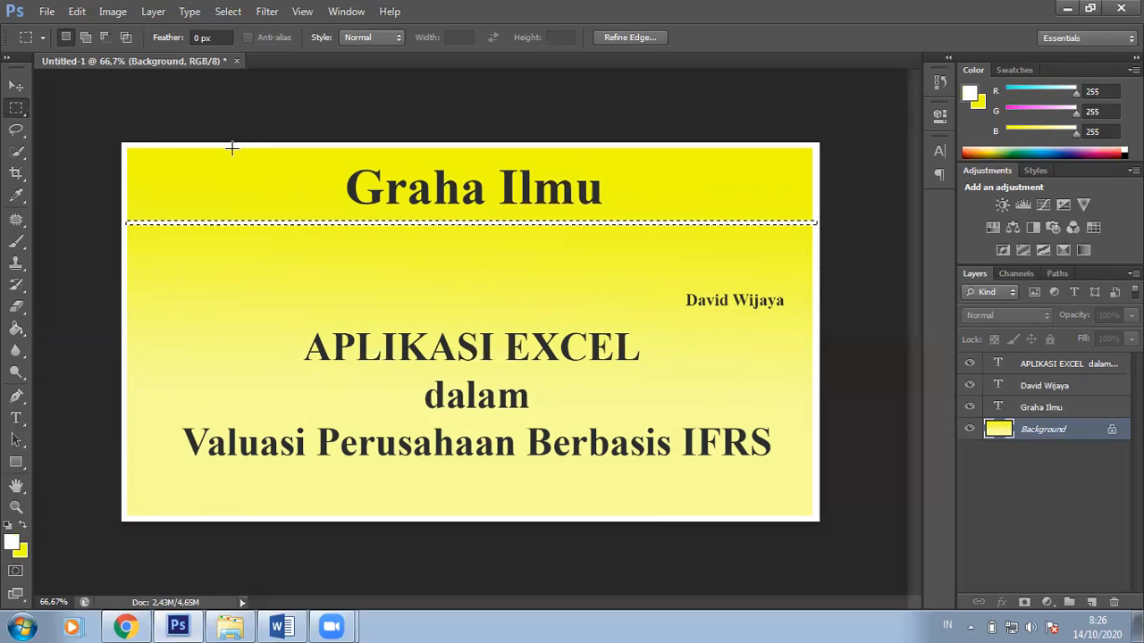
drag(224, 145, 226, 523)
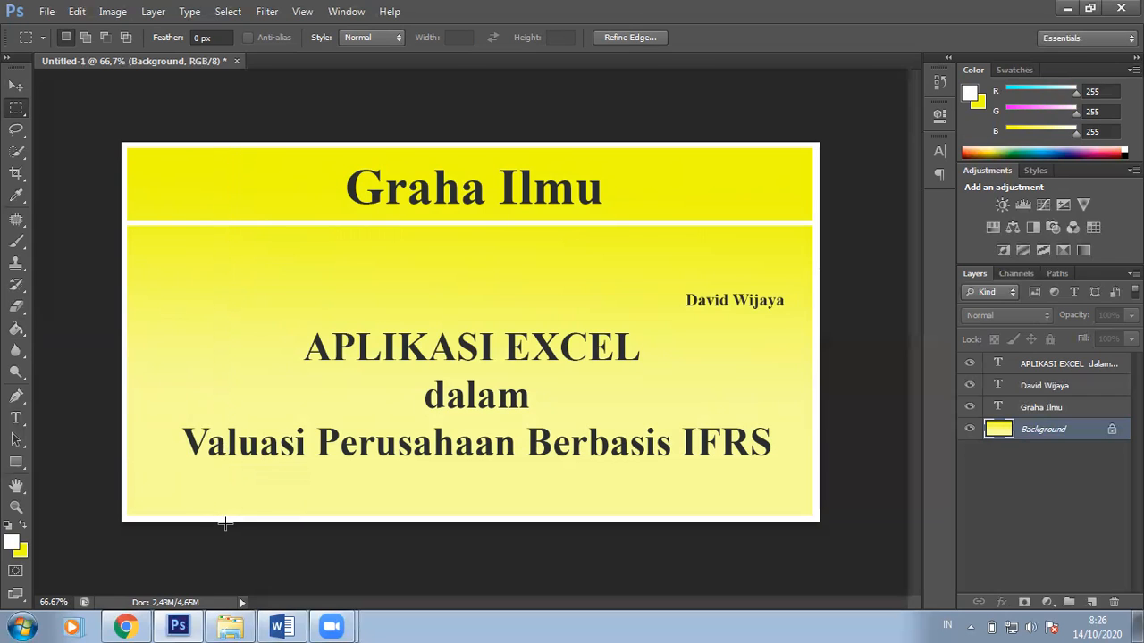
click(16, 328)
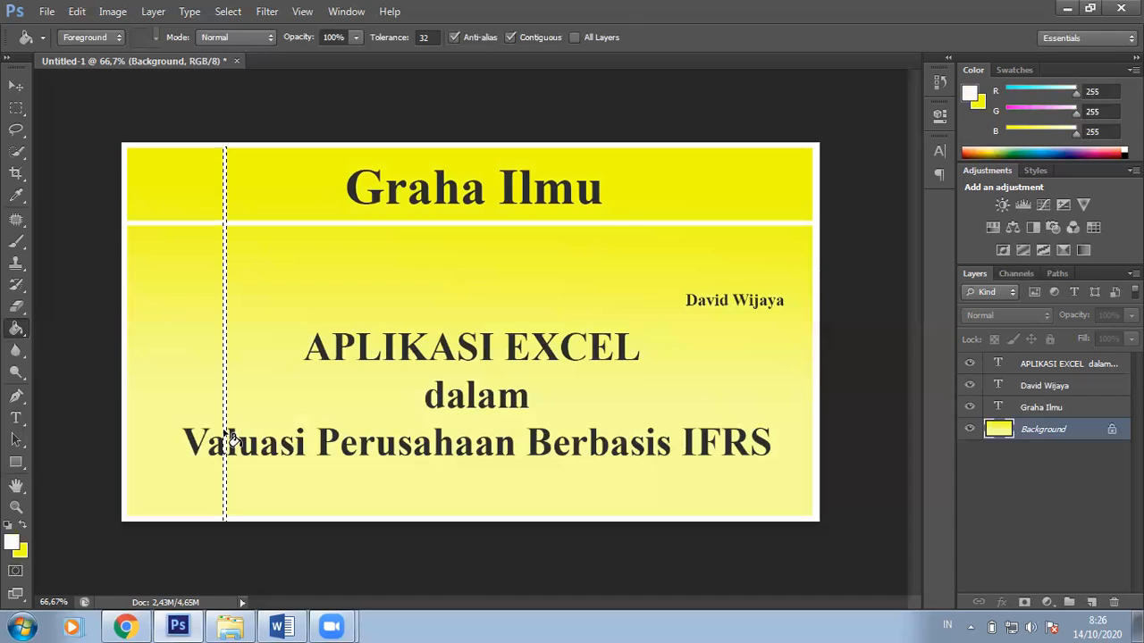
click(17, 107)
click(141, 91)
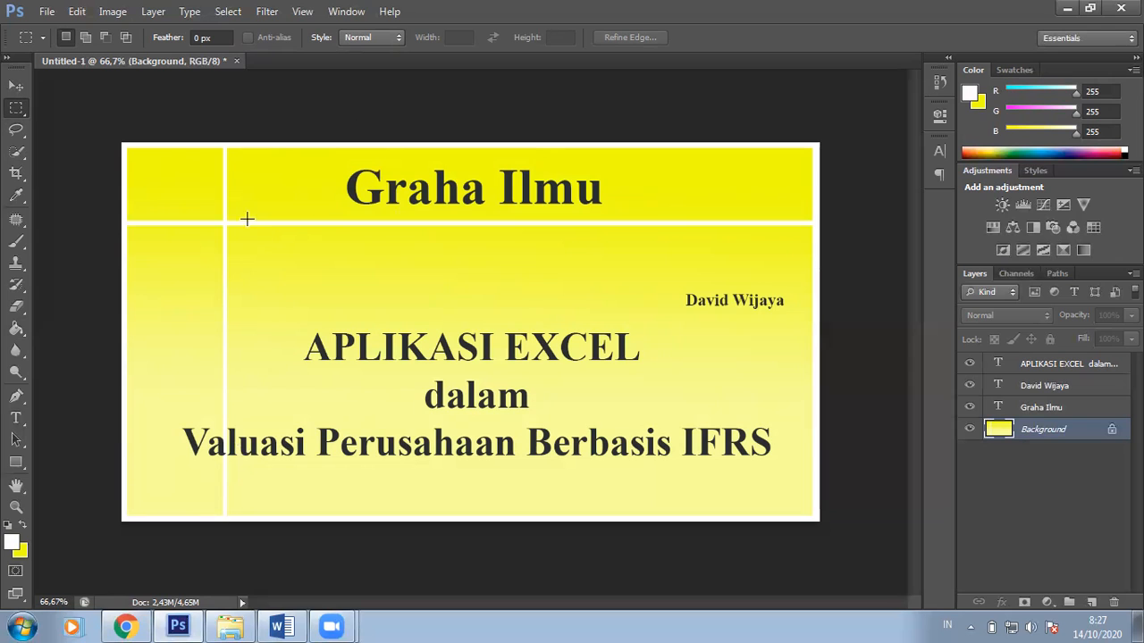
click(225, 625)
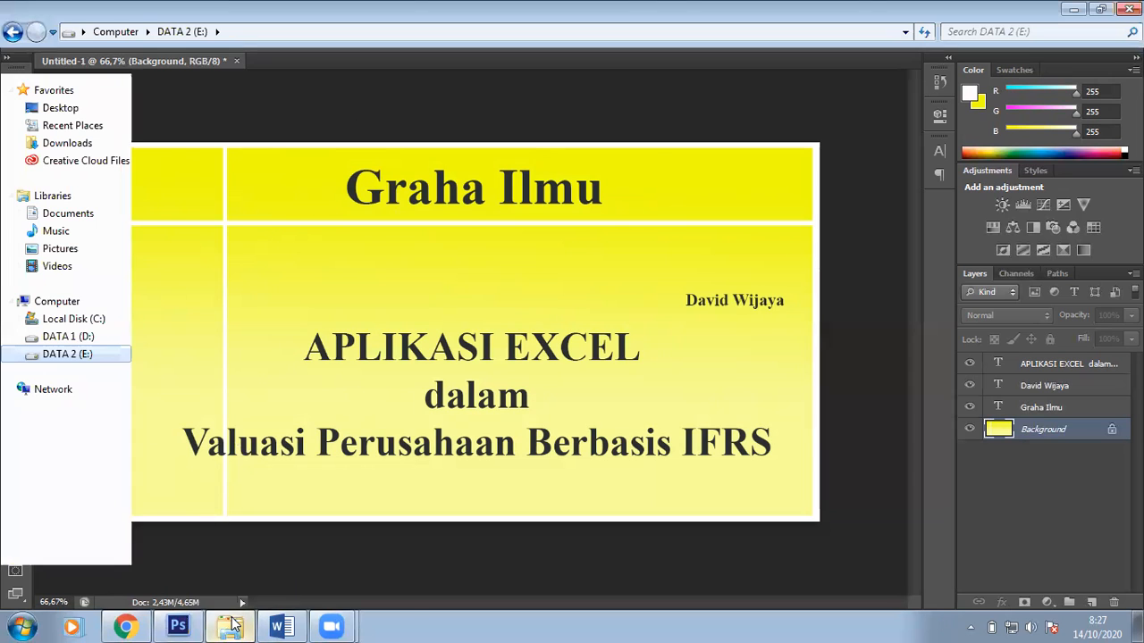
Step: Find 'Arti dan Makna Lambang dan Simbol Negara.png' in Pictures and drag it into Photoshop
click(61, 267)
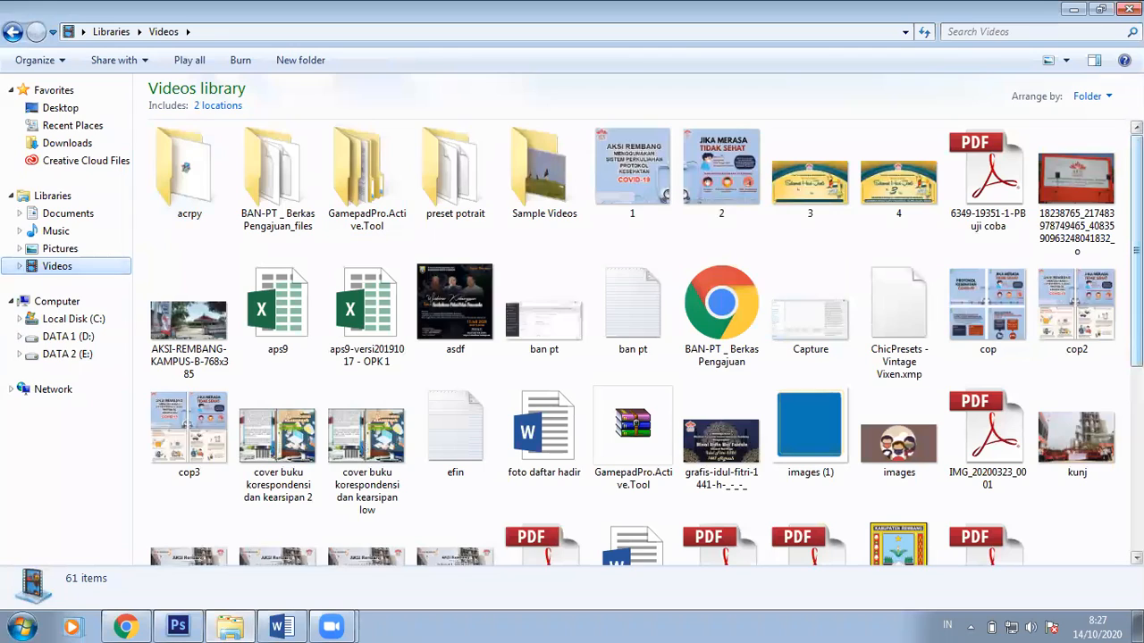
scroll(643, 342, down, 6)
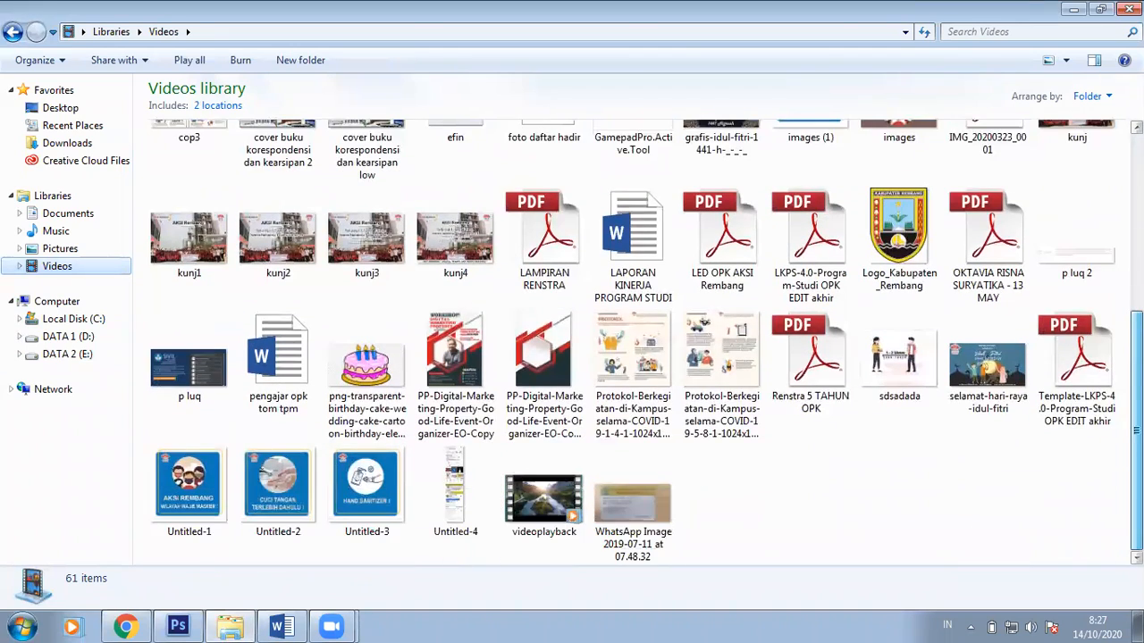
scroll(643, 342, up, 6)
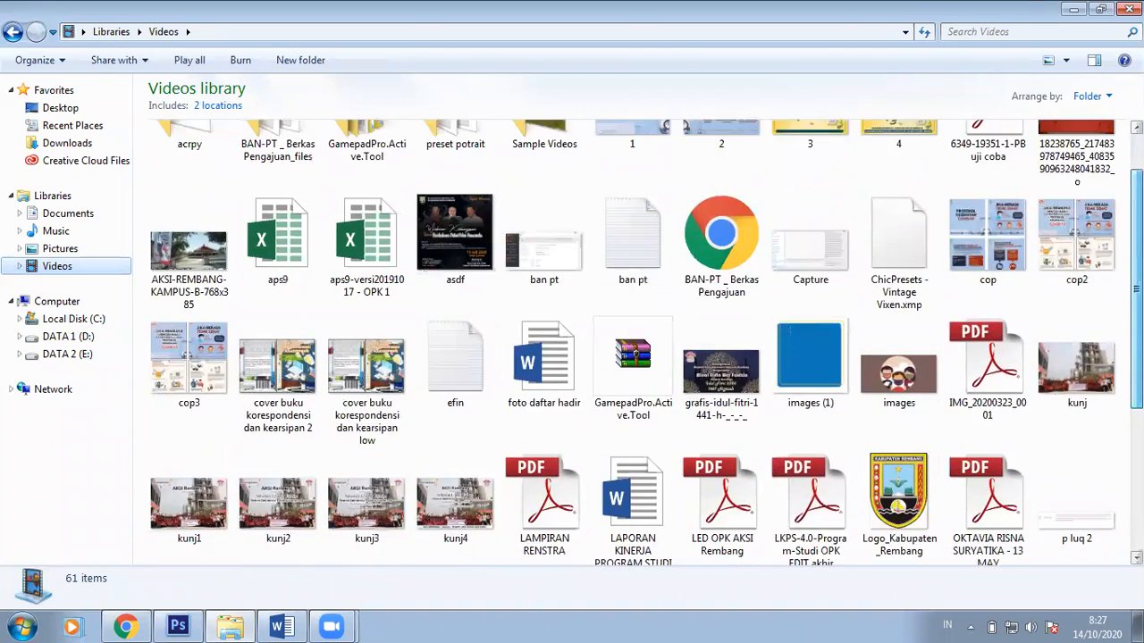
drag(1136, 250, 1137, 238)
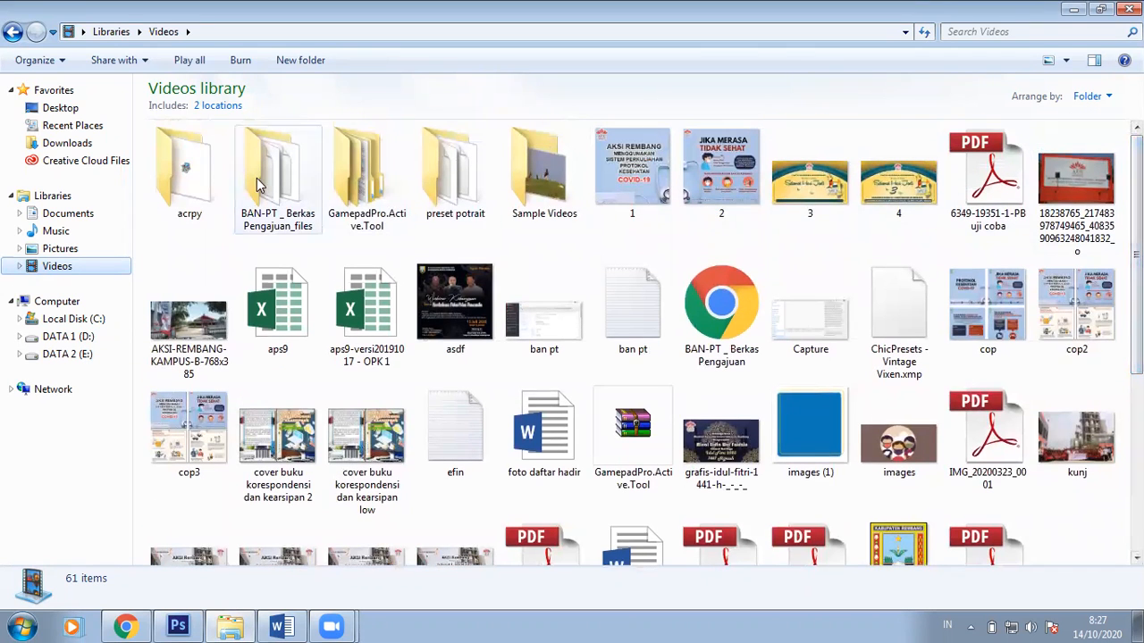
click(90, 251)
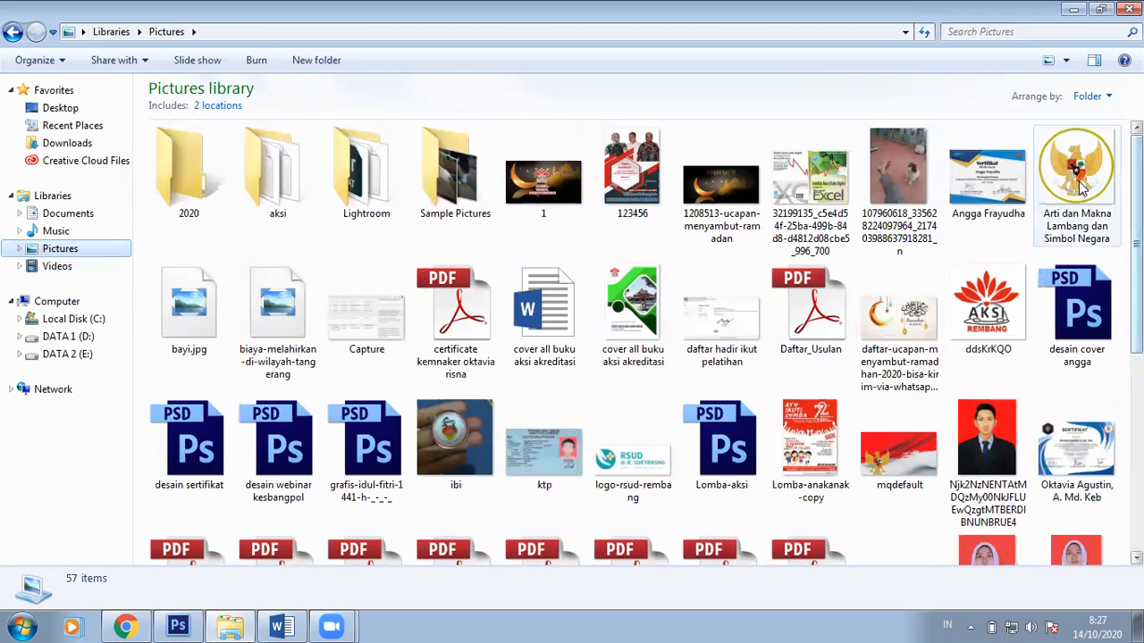
click(1081, 183)
drag(882, 266, 464, 191)
drag(528, 69, 534, 54)
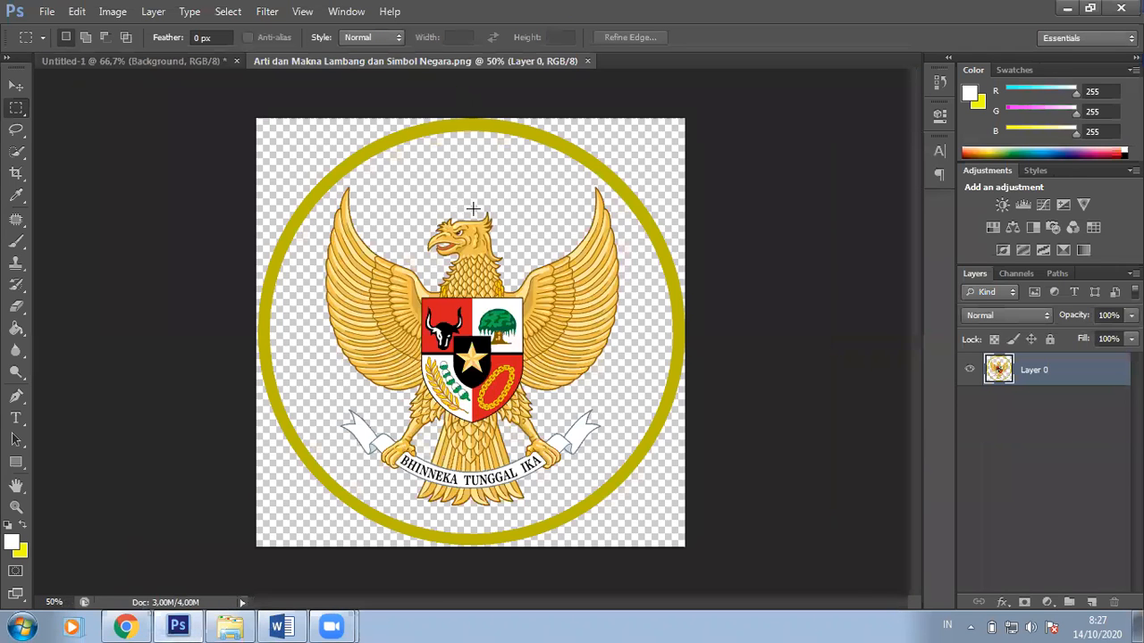
Step: Copy the whole Garuda emblem and paste it into the book cover as a new layer
key(ctrl+a)
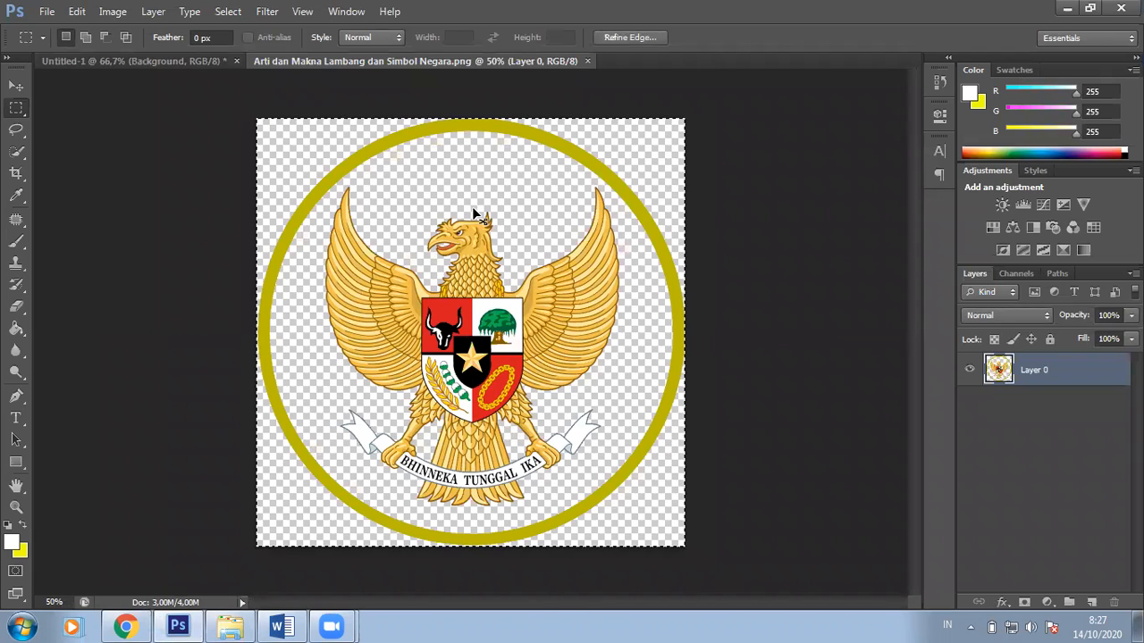
key(ctrl+c)
click(157, 61)
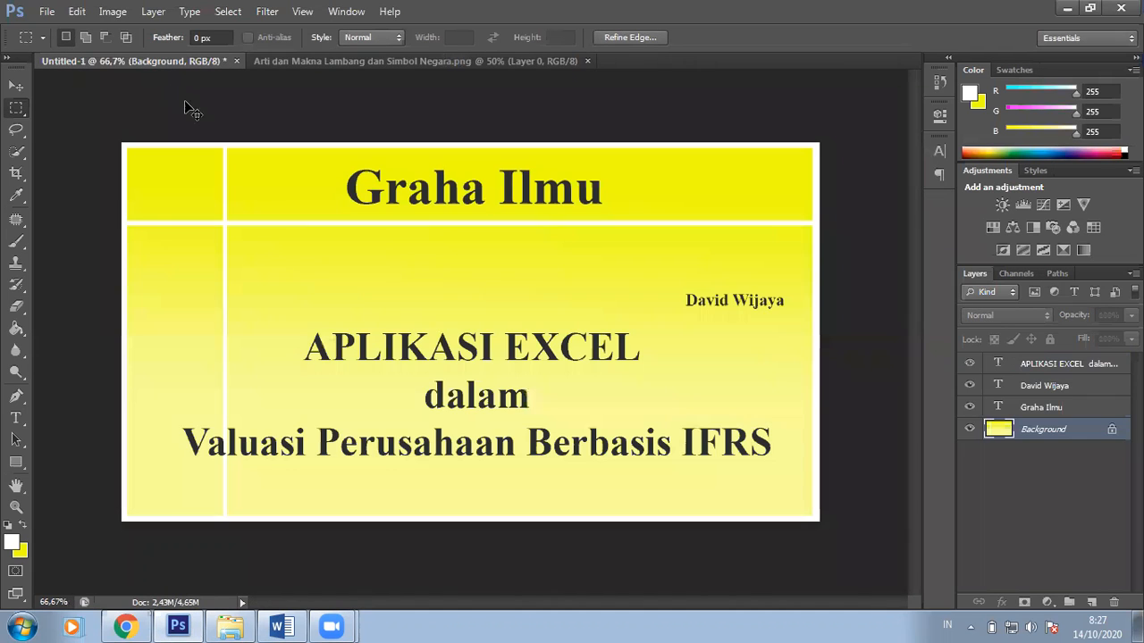
key(ctrl+v)
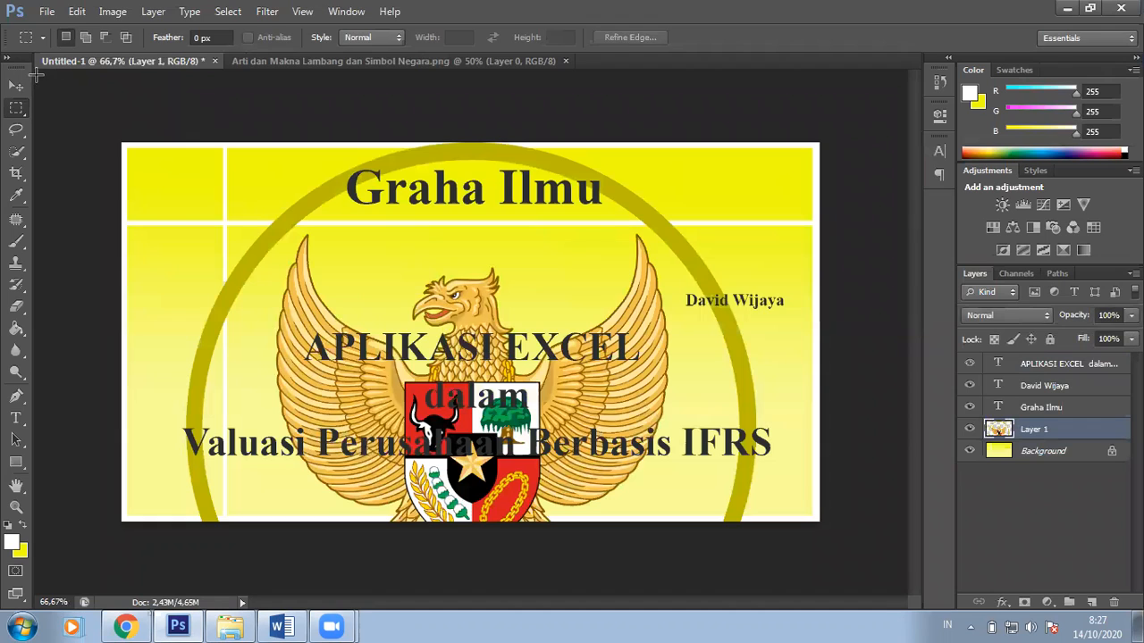
Step: Scale the emblem down to about 28% and position it in the cover's top-left corner
key(v)
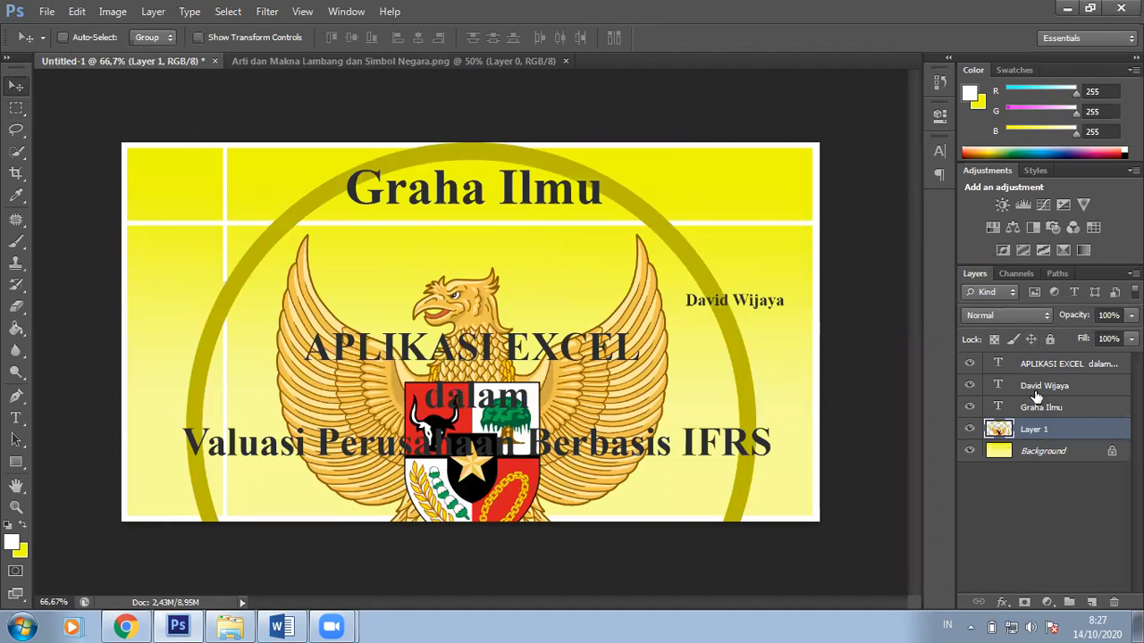
key(ctrl+t)
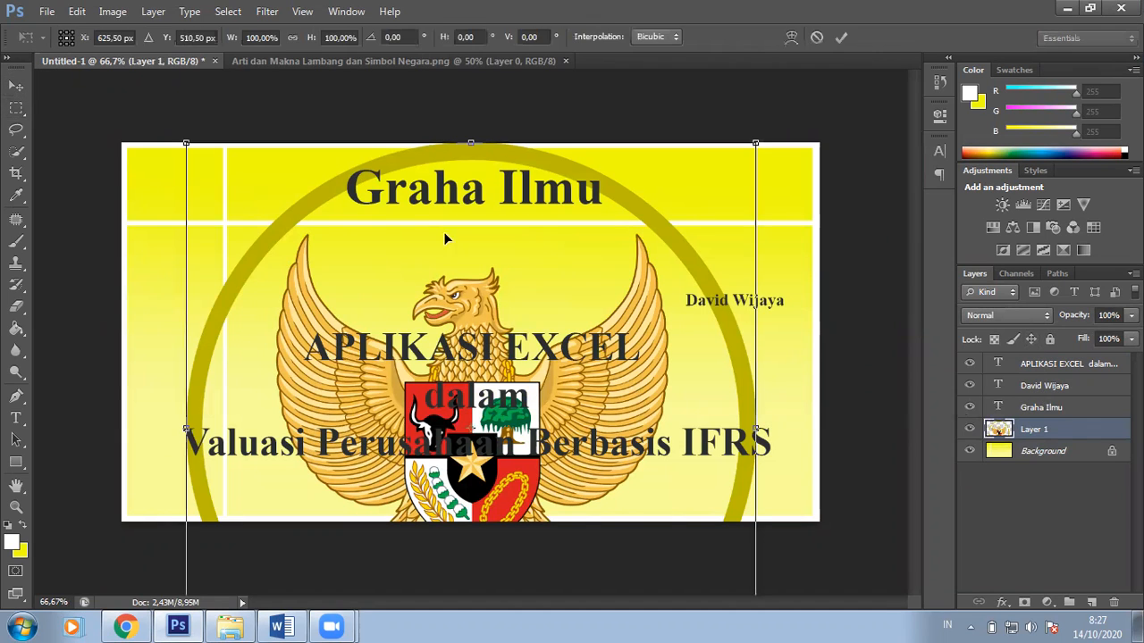
drag(219, 172, 624, 532)
drag(632, 576, 180, 172)
drag(304, 310, 272, 278)
key(Return)
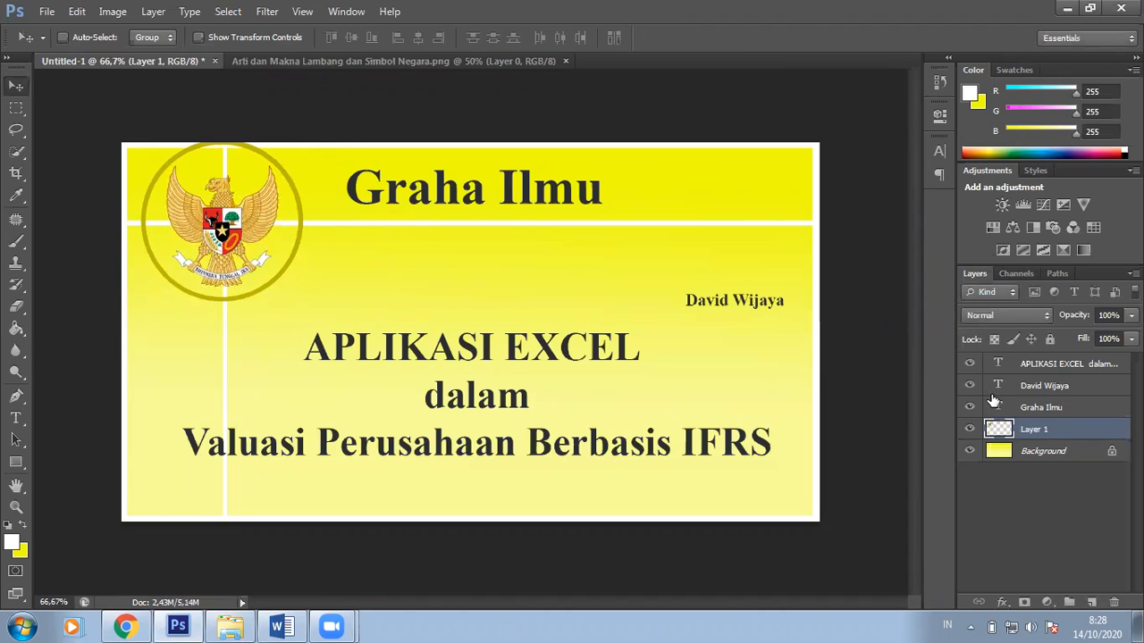
key(Down)
key(Down)
key(Down)
key(Down)
key(Down)
key(Down)
key(Down)
key(Down)
key(Down)
key(Right)
key(Right)
key(Down)
key(Down)
key(Down)
key(Down)
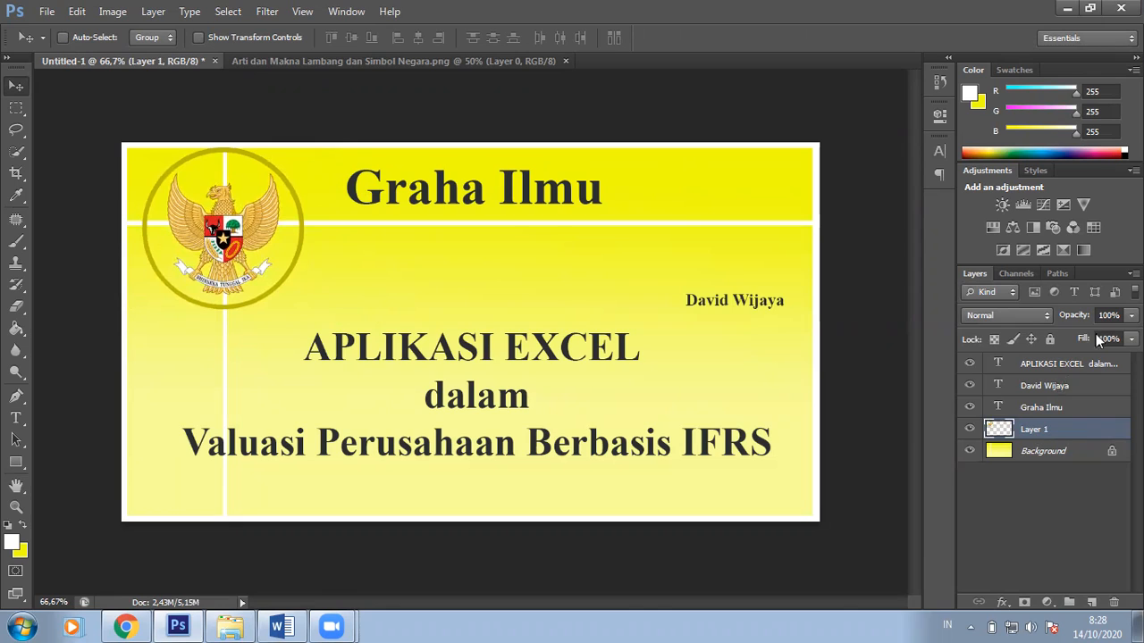
Step: Set the emblem layer's opacity to 76%
click(1131, 315)
drag(1129, 335, 1106, 336)
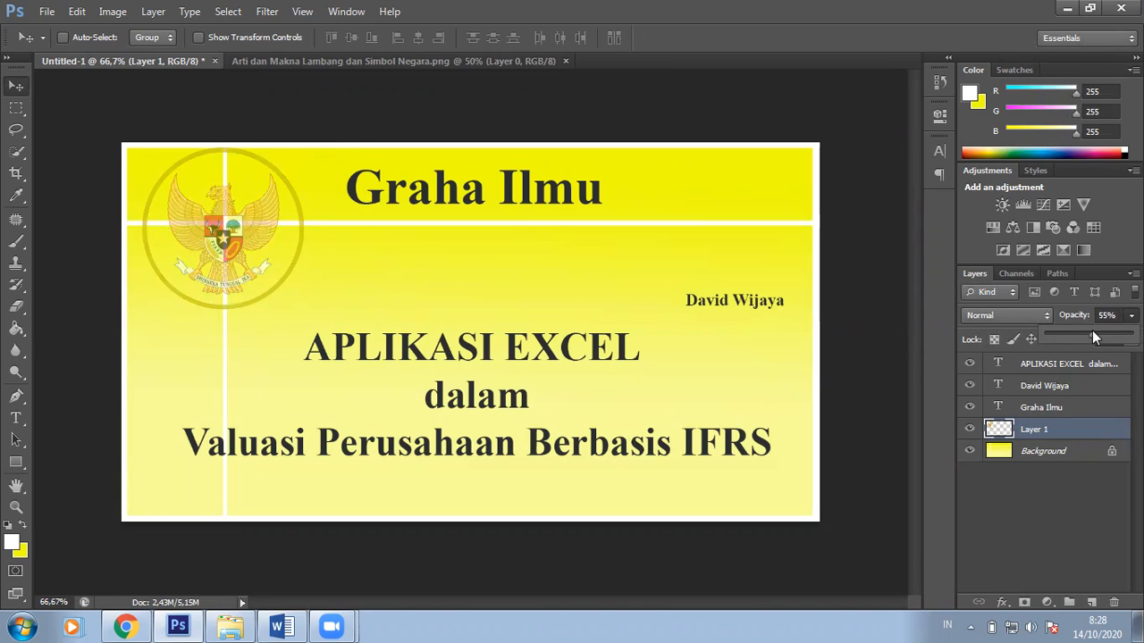
mouse_move(1102, 338)
mouse_down()
mouse_move(1117, 336)
mouse_move(1108, 344)
mouse_up()
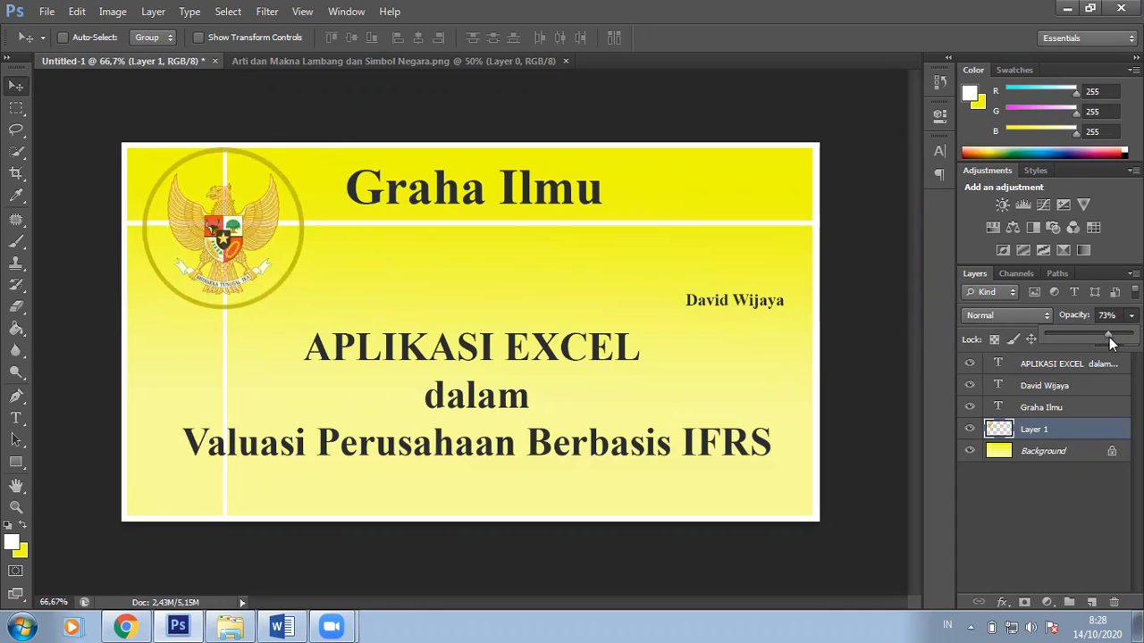
click(597, 127)
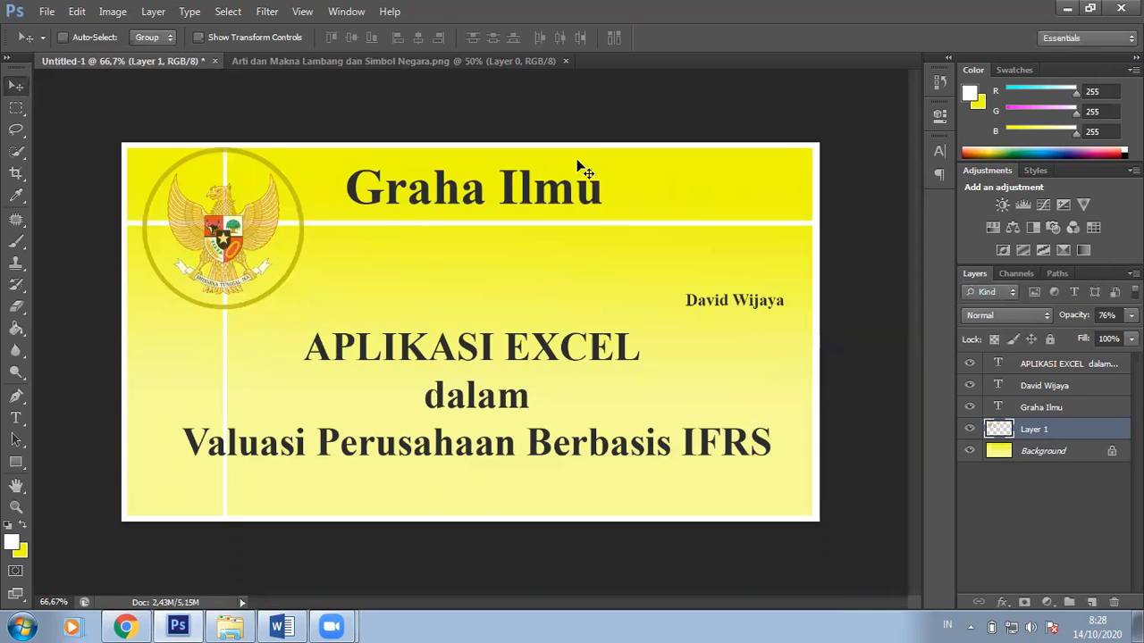
Step: Select the words APLIKASI EXCEL and set them in the Stencil Std font
click(15, 419)
drag(307, 348, 616, 351)
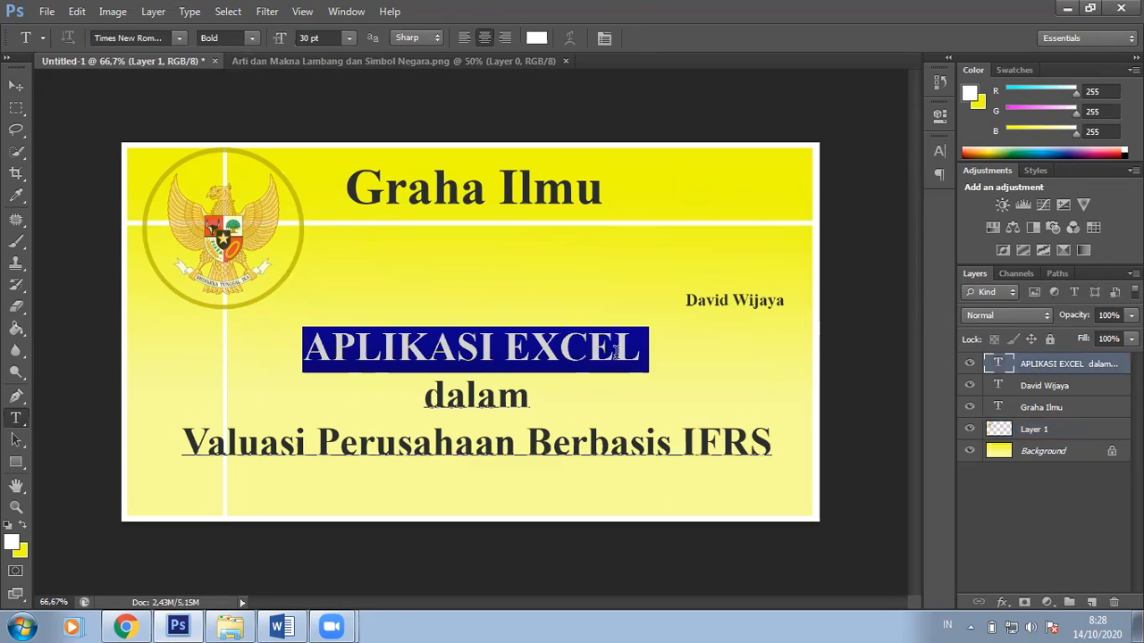
click(180, 39)
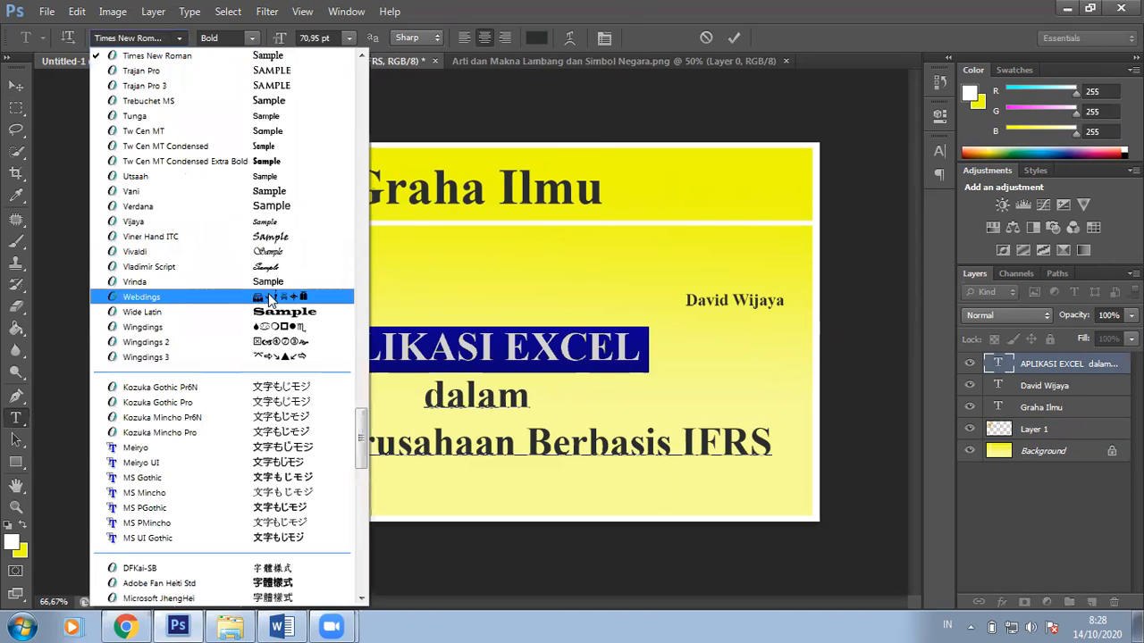
scroll(291, 225, up, 4)
scroll(291, 230, up, 2)
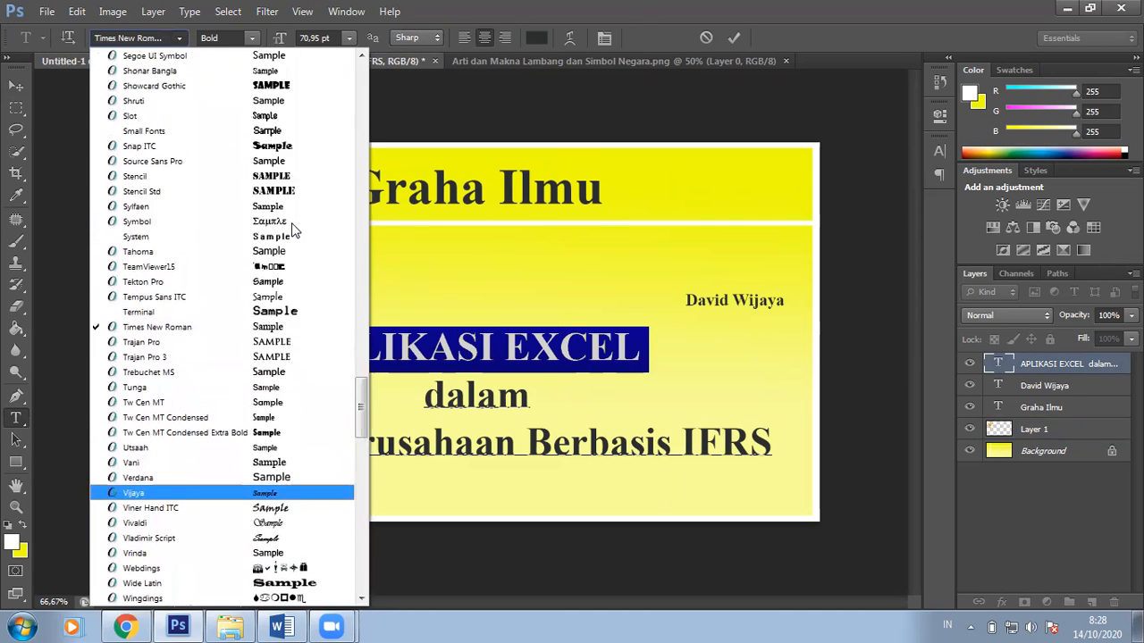
click(284, 191)
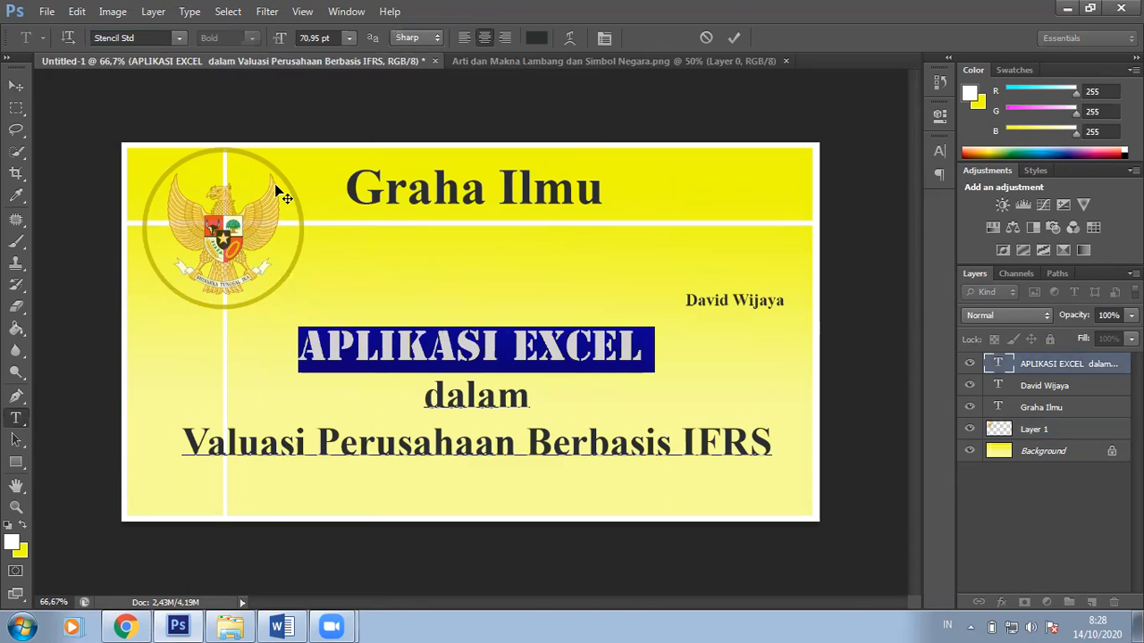
Step: Colour APLIKASI EXCEL red (#ef354b) and commit the text edit
click(534, 39)
drag(528, 291, 543, 269)
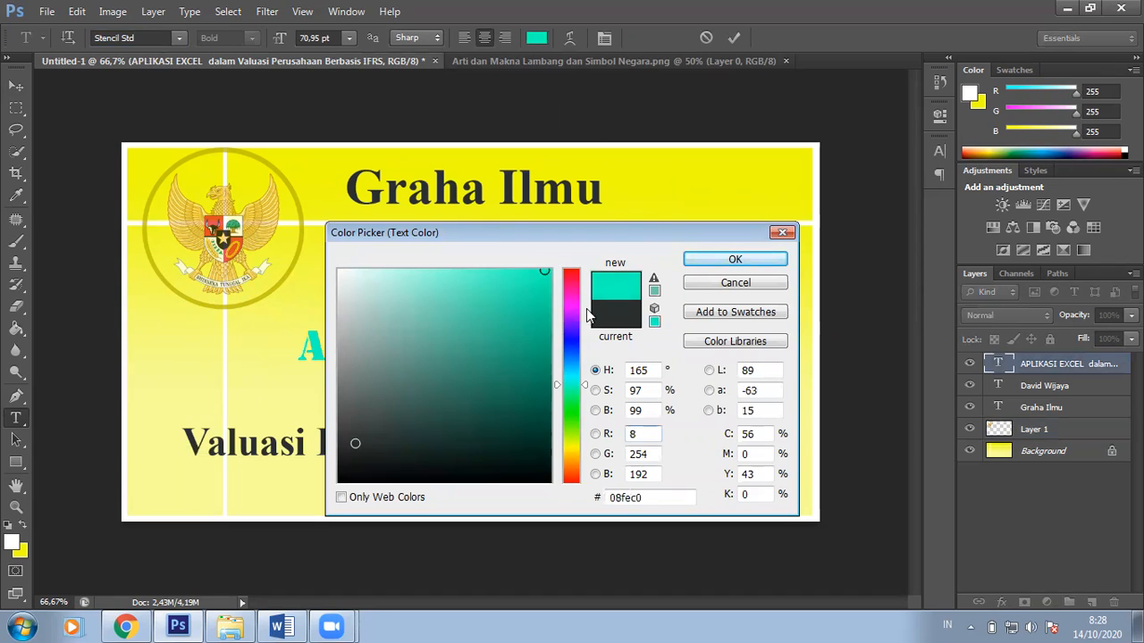
click(571, 272)
click(503, 284)
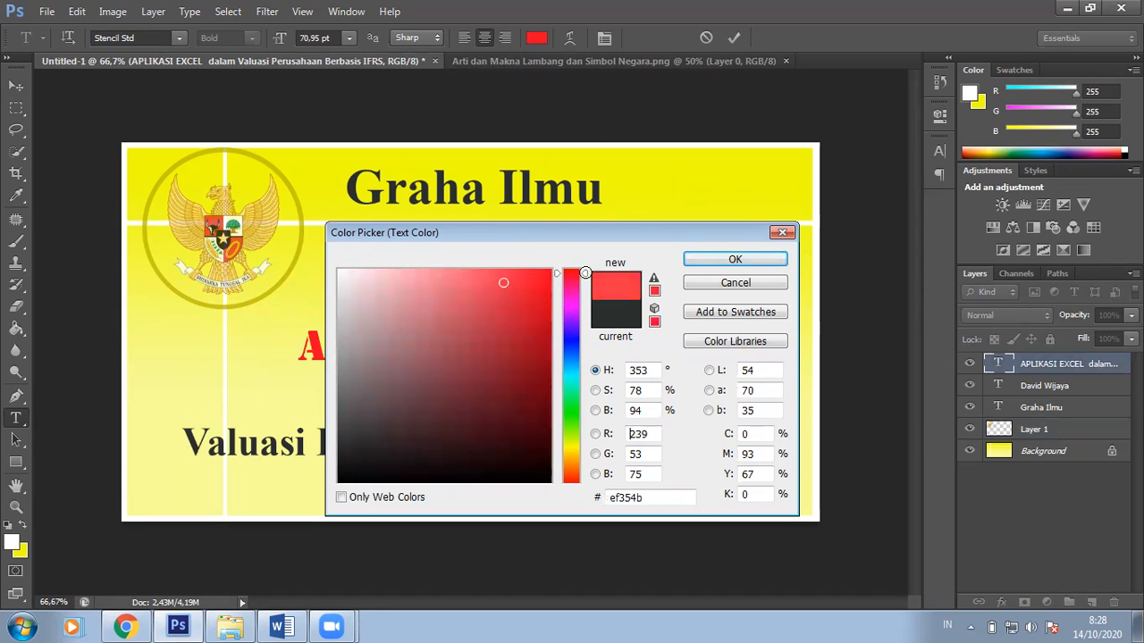
click(734, 259)
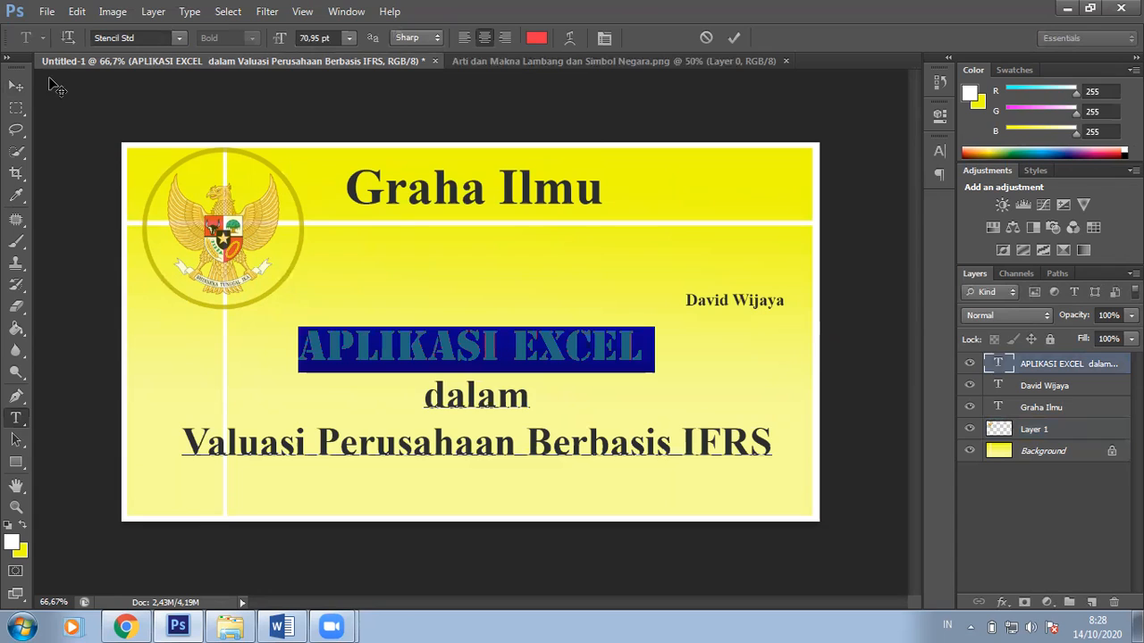
click(18, 90)
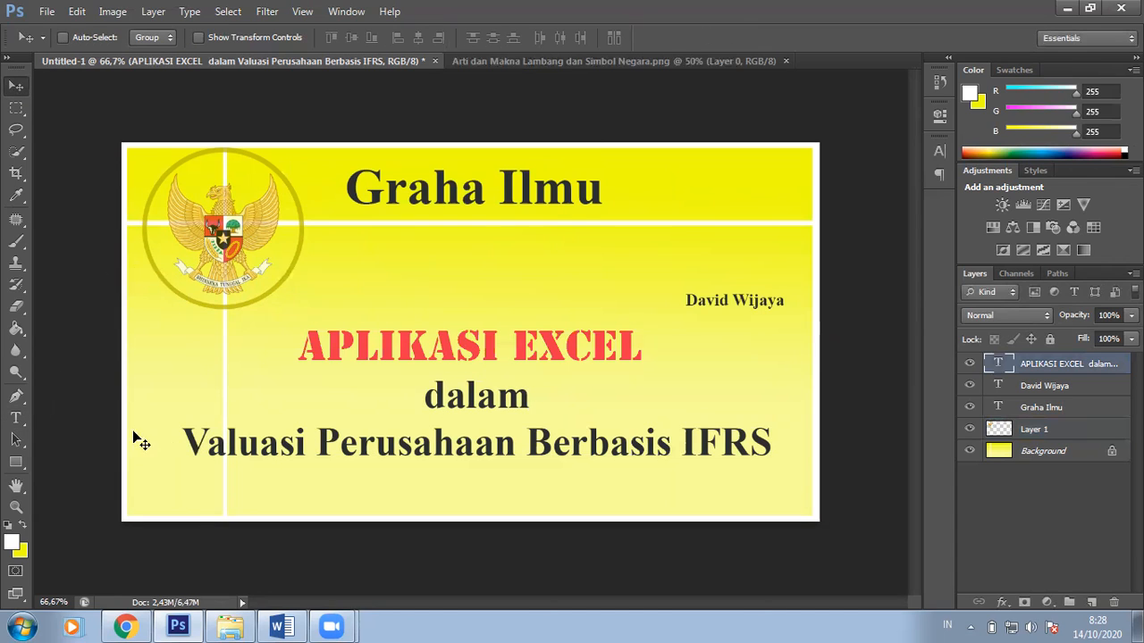
click(15, 417)
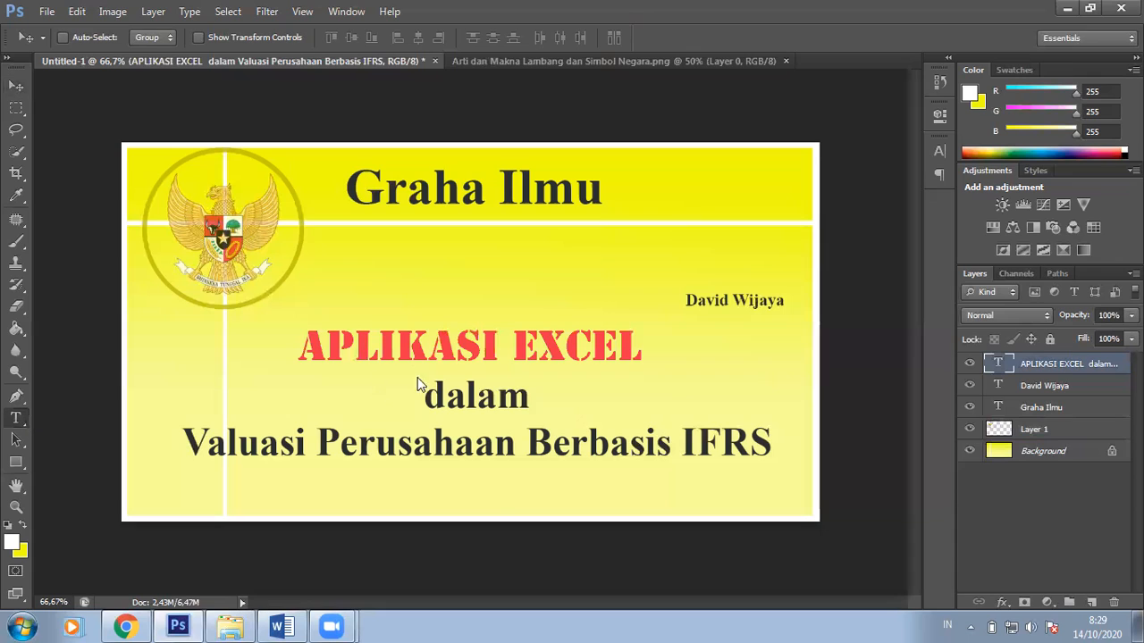
Step: Set the word 'dalam' in Leelawadee, trying an Arc Lower warp but cancelling it
double_click(515, 399)
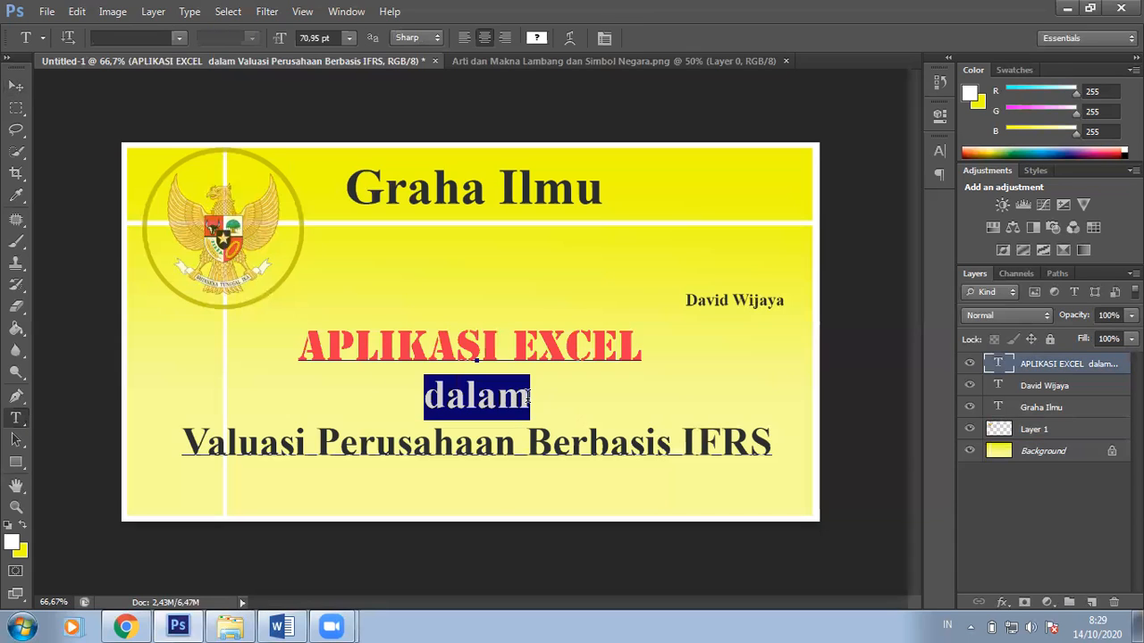
click(174, 42)
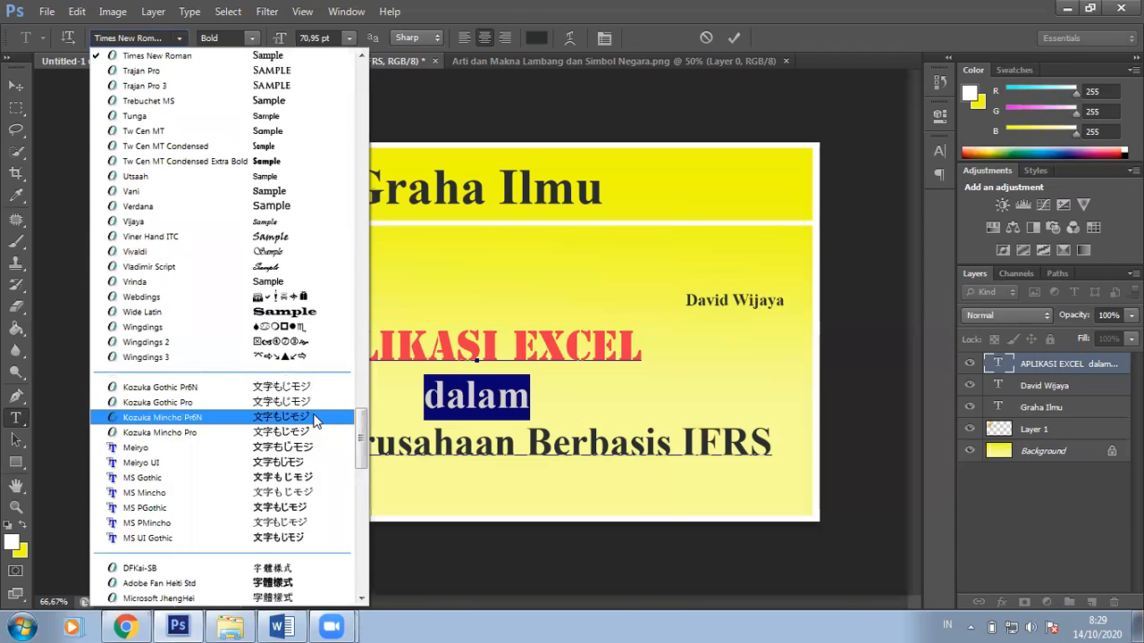
scroll(315, 420, down, 15)
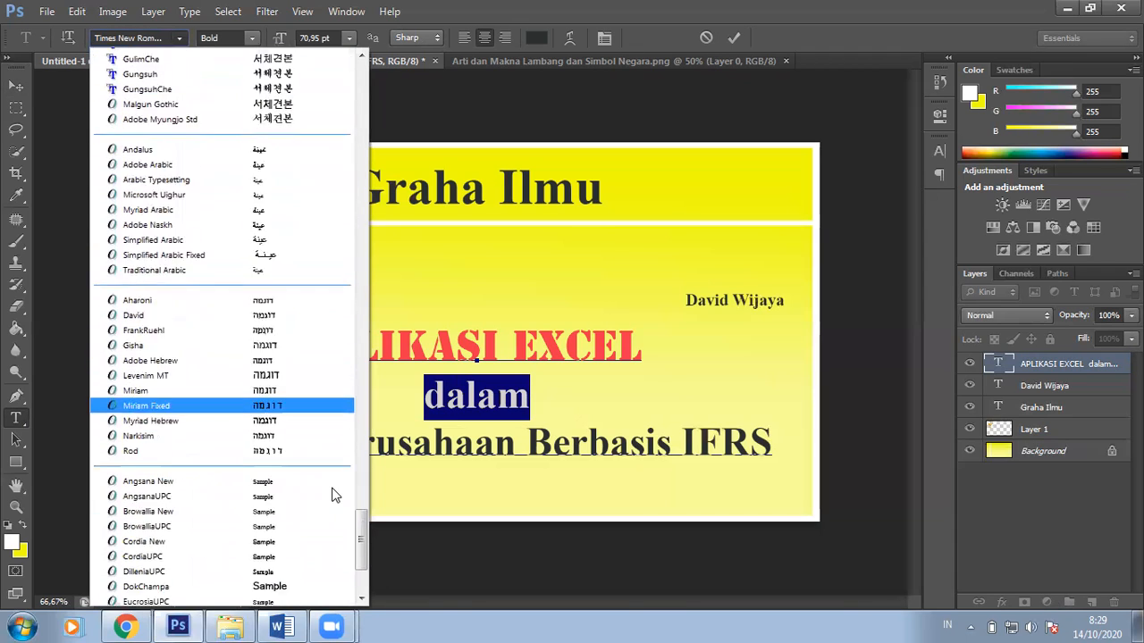
scroll(331, 494, down, 4)
click(289, 478)
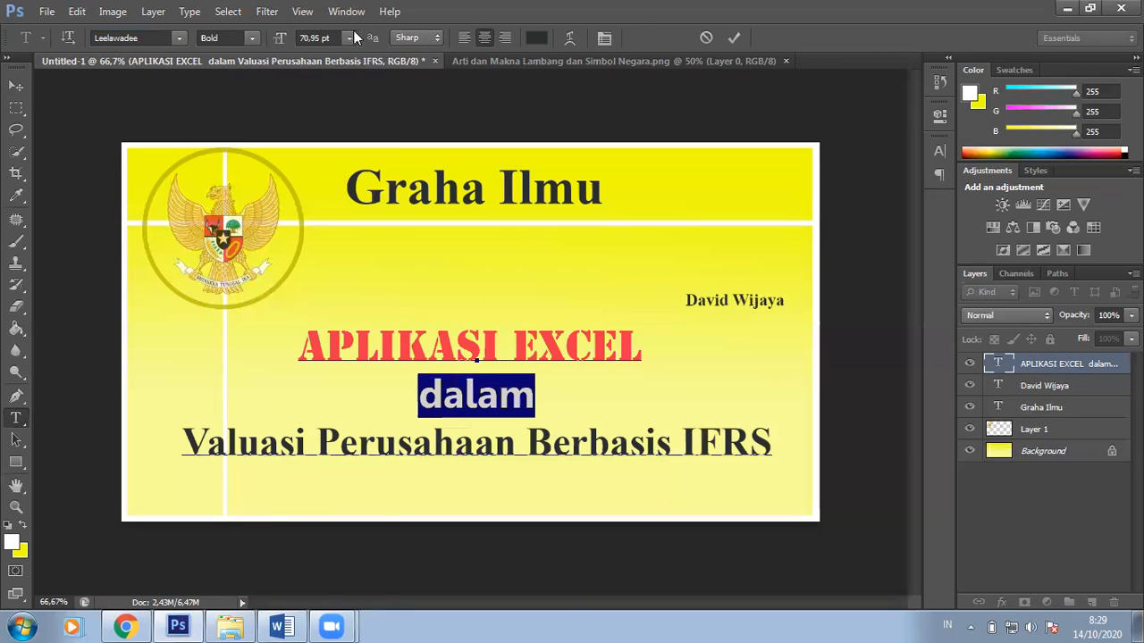
click(569, 39)
click(570, 171)
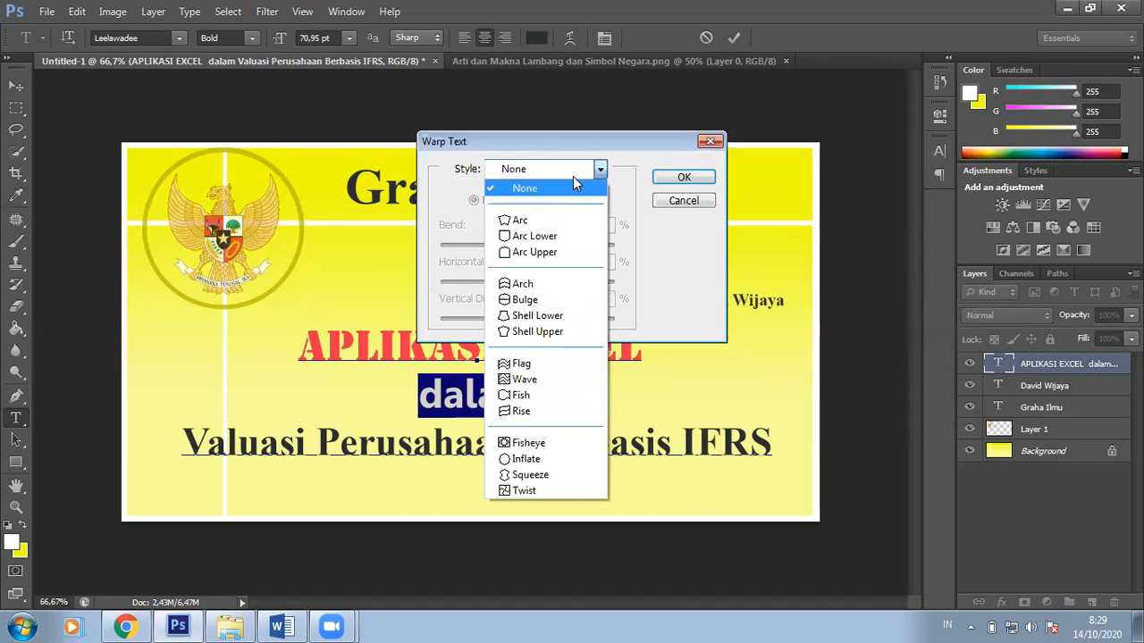
click(561, 236)
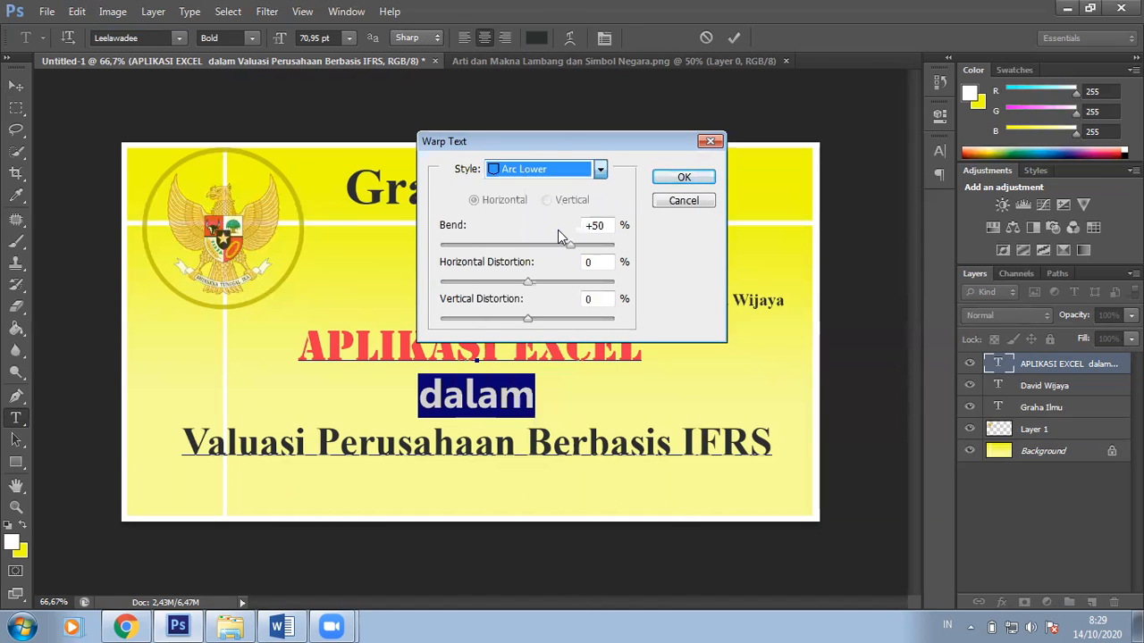
click(666, 202)
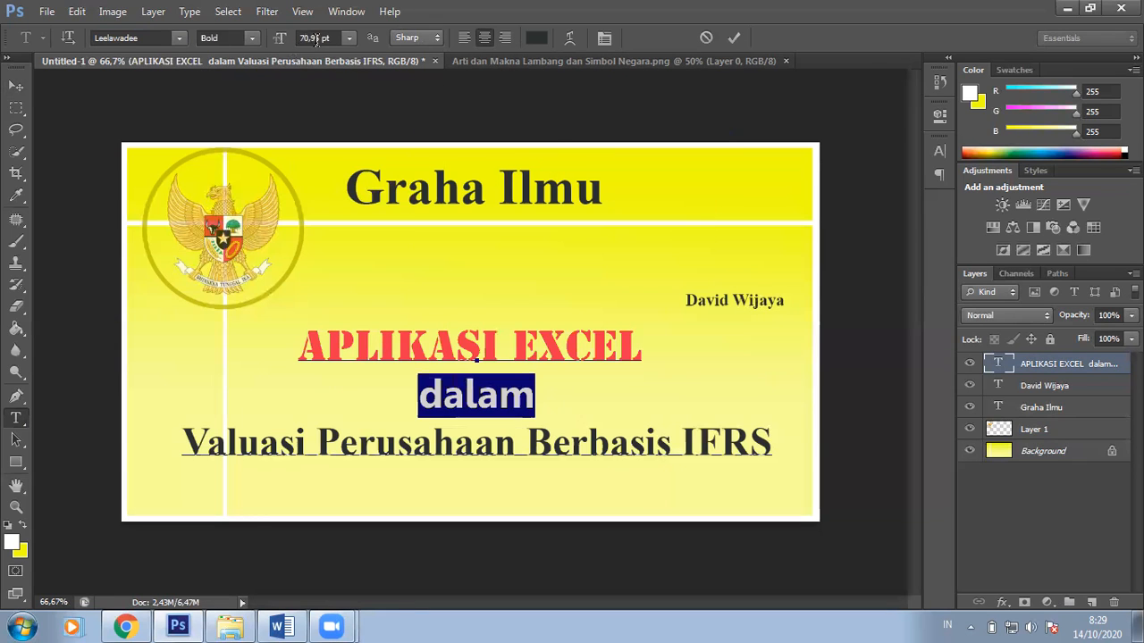
Step: Colour 'dalam' teal (#109674) and commit the edit
click(536, 38)
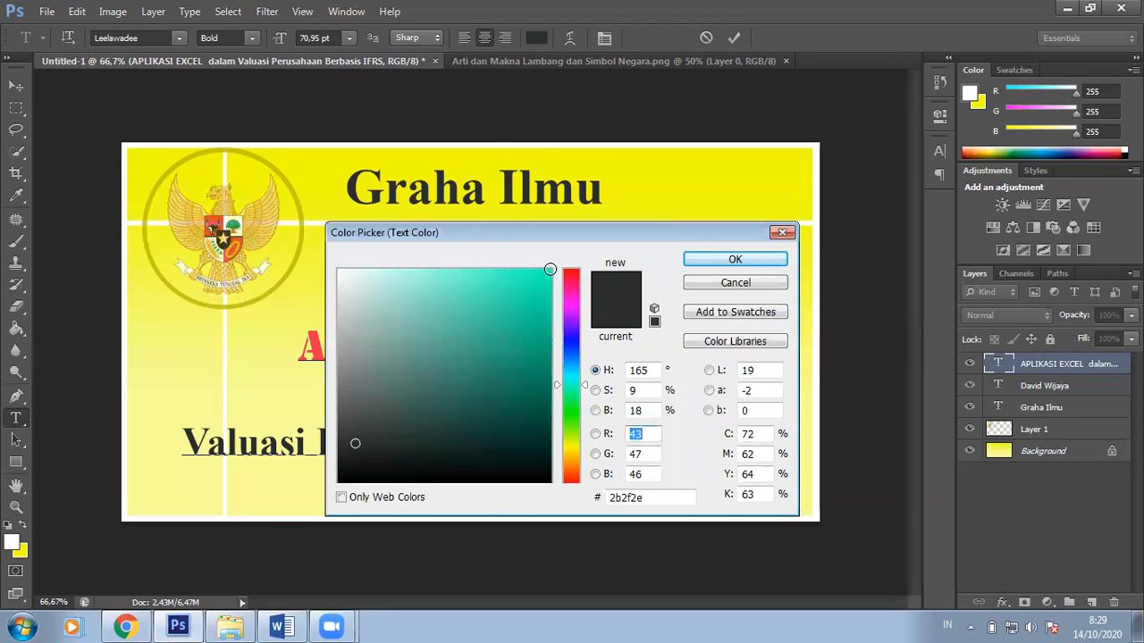
click(527, 356)
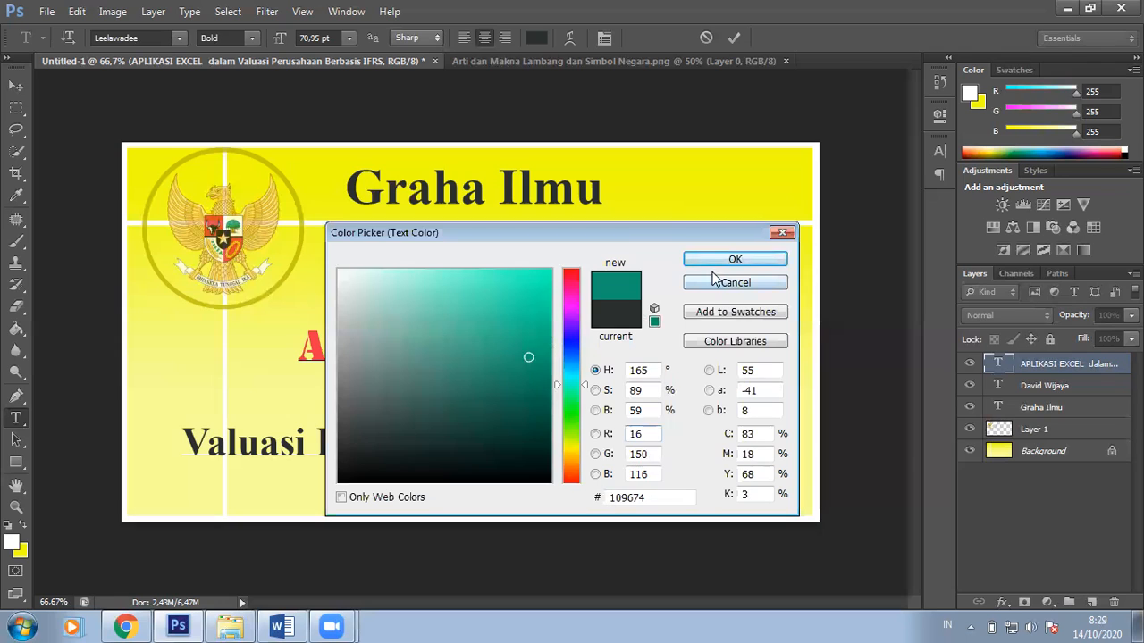
click(725, 260)
click(16, 86)
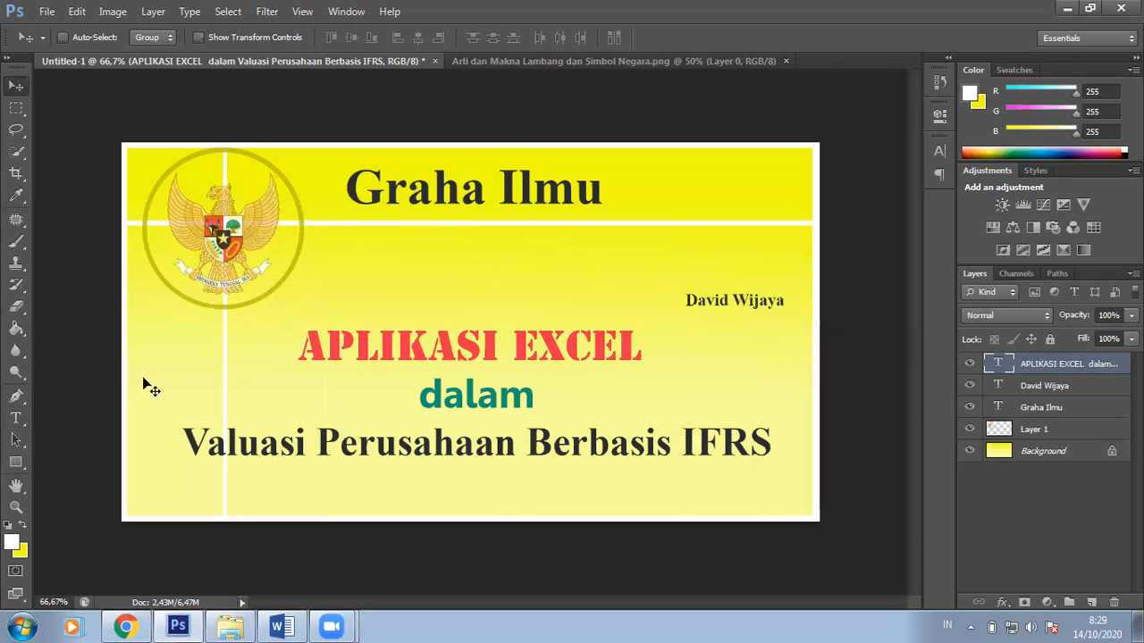
click(15, 417)
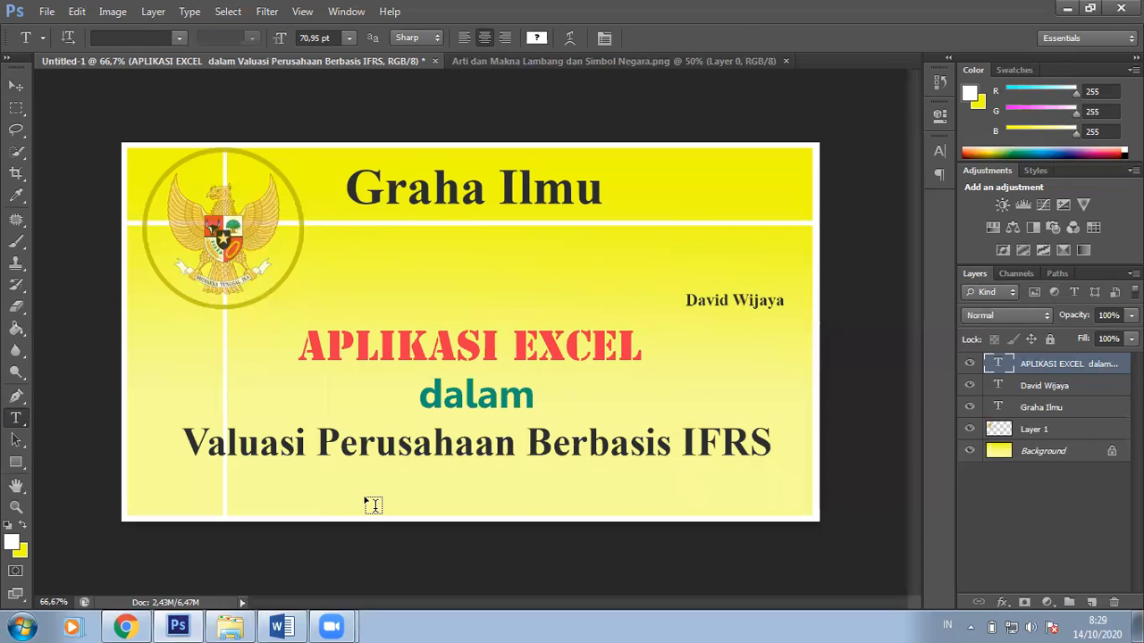
Step: Add the text line 'Rembang, 10 Oktober 2020' near the bottom of the cover and select it
click(365, 494)
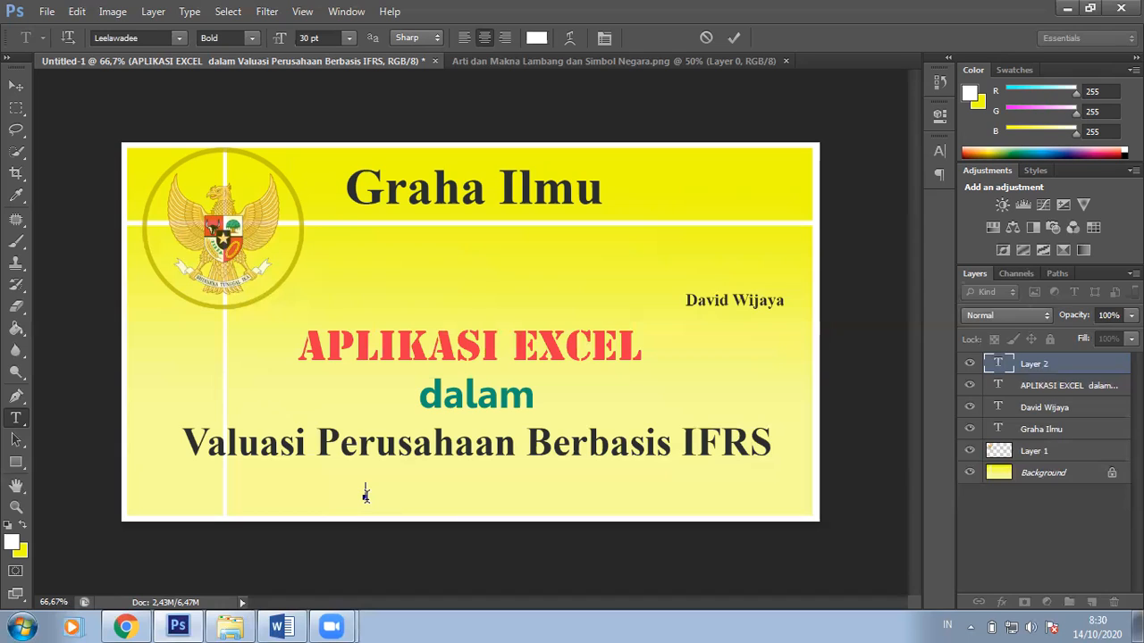
text(Reni)
text(ang,)
text( 10 Oktober 2020)
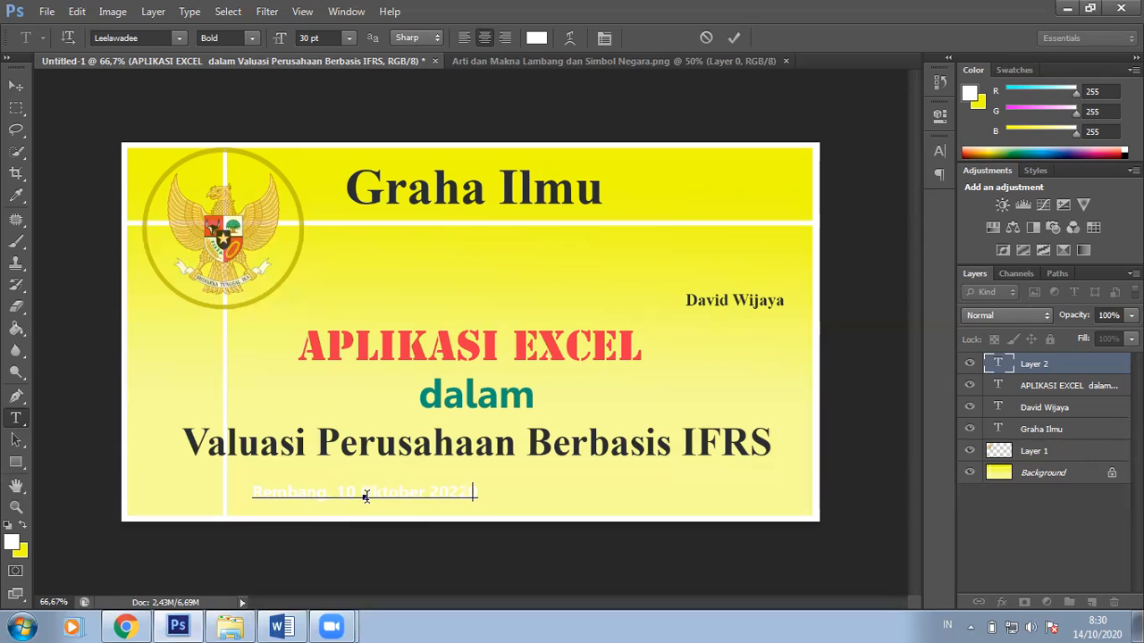
key(BackSpace)
text(0)
key(ctrl+a)
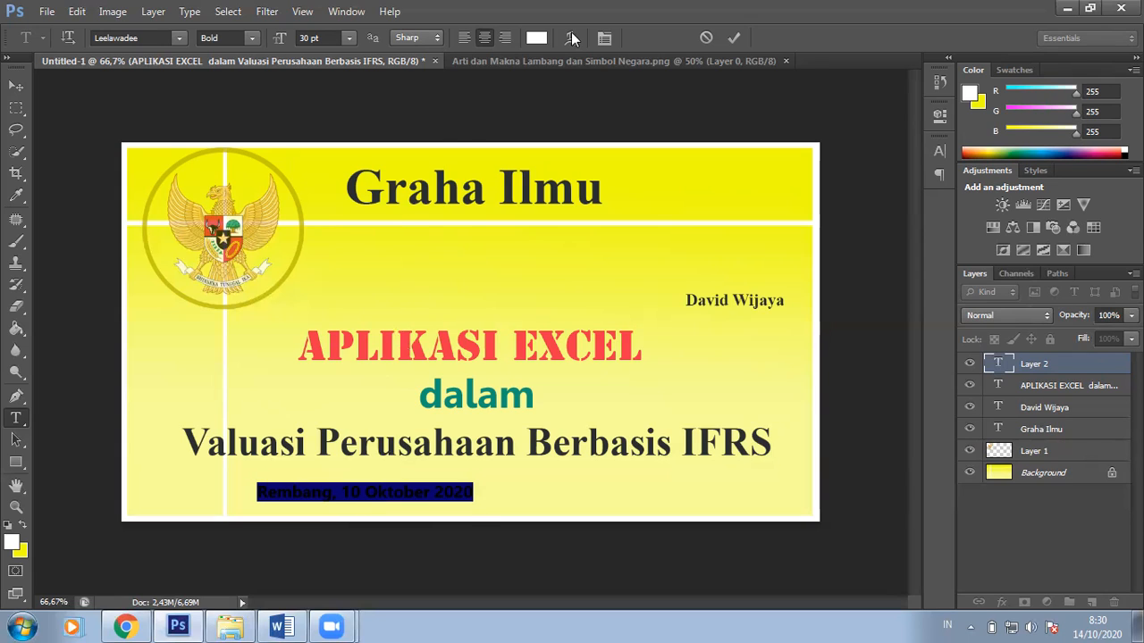